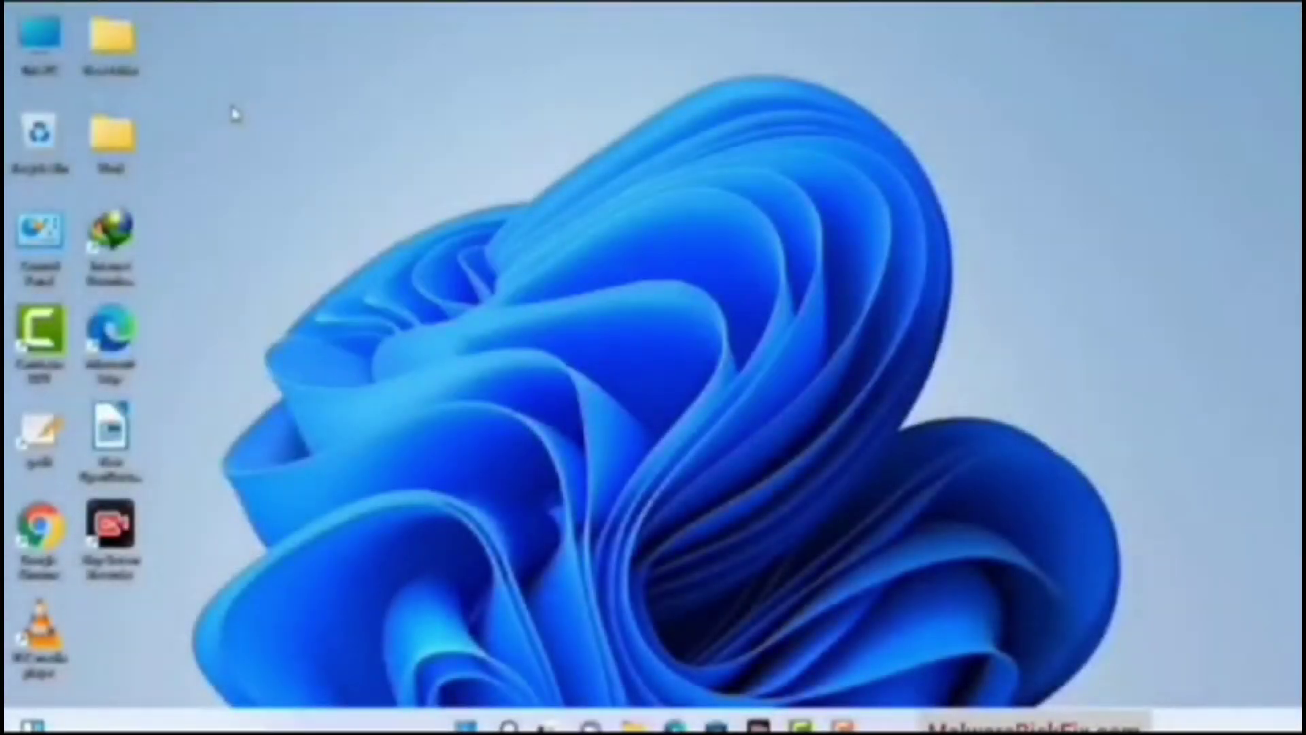
Run msconfig to open the System Configuration window.
{"action": "key", "text": "super+r"}
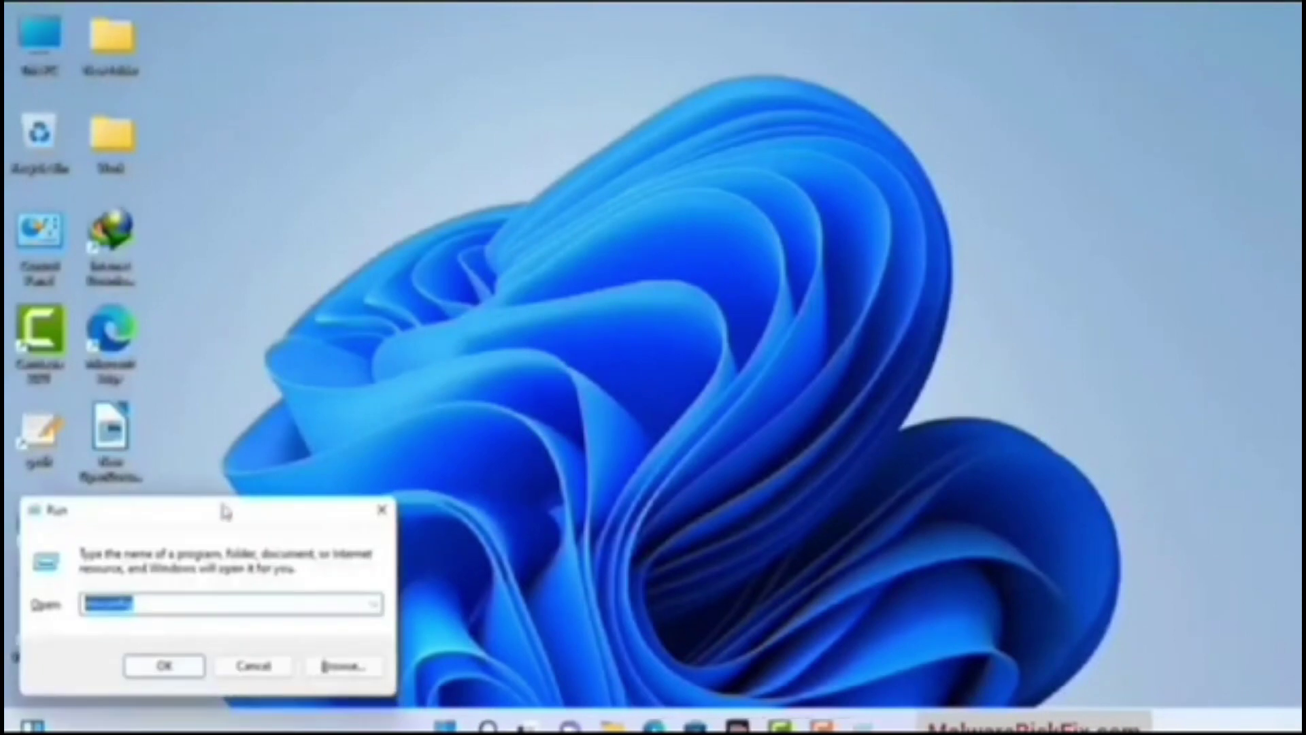
{"action": "left_click_drag", "start_coordinate": [226, 512], "coordinate": [576, 168]}
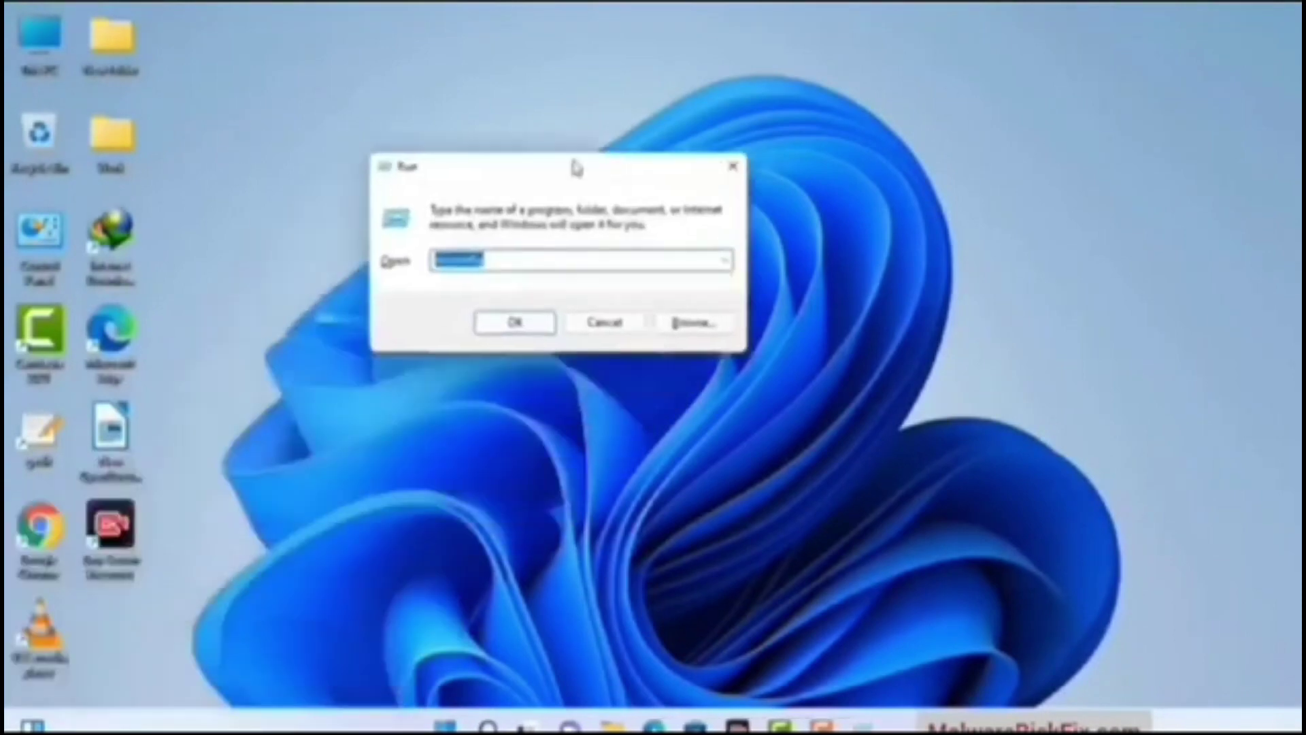
{"action": "left_click", "coordinate": [522, 263]}
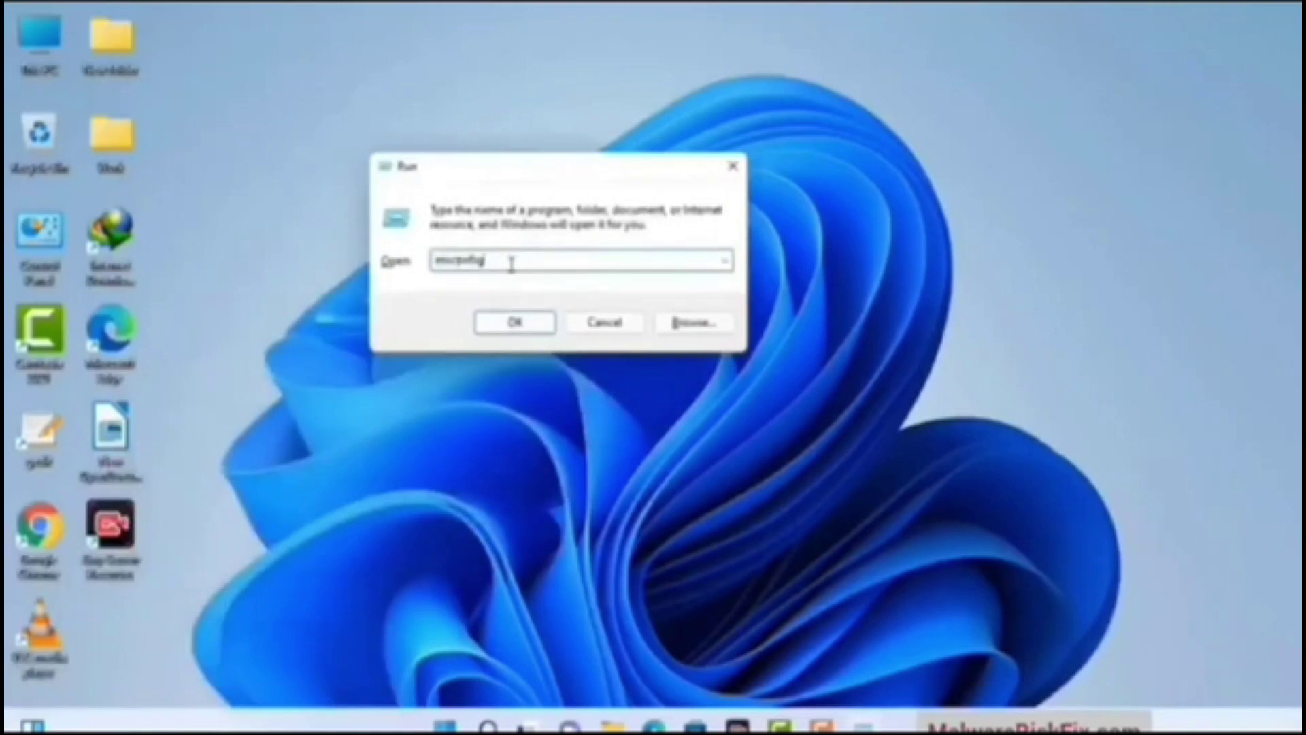
{"action": "left_click", "coordinate": [509, 324]}
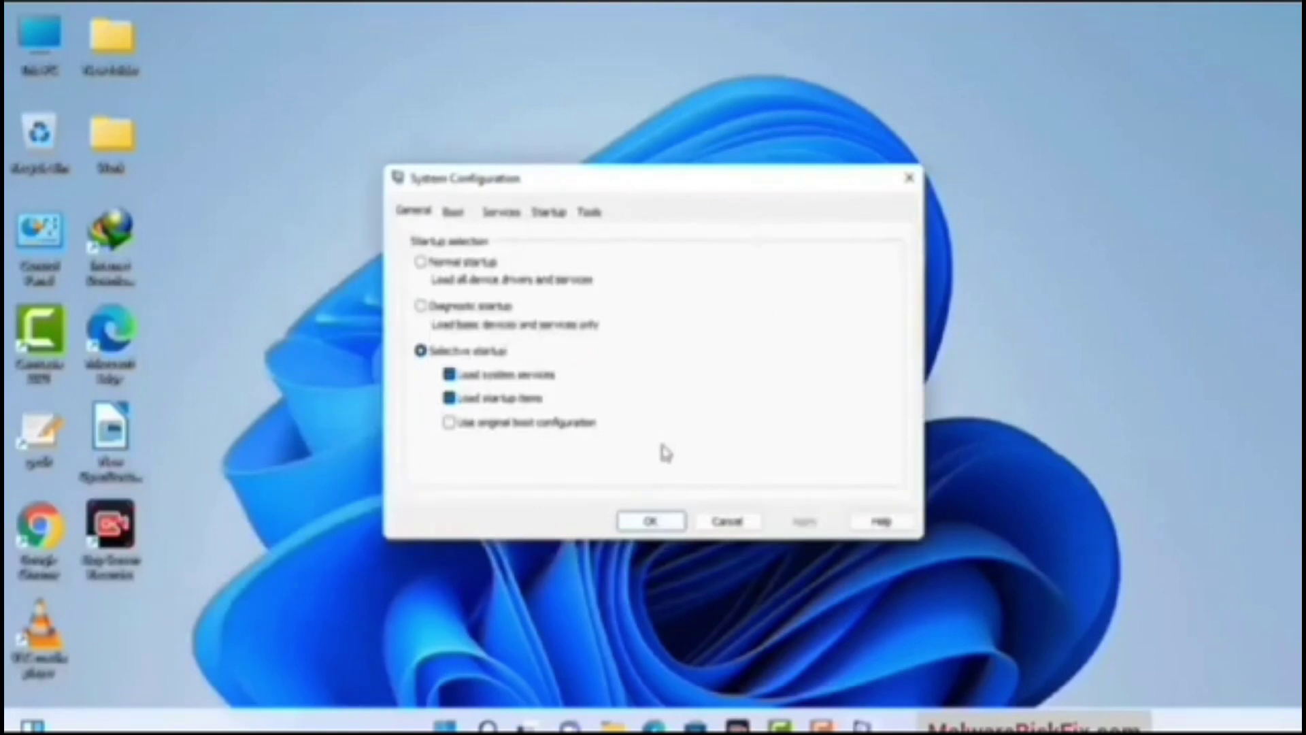
Enable Safe boot with the Network option in the boot settings and apply the change.
{"action": "left_click", "coordinate": [454, 213]}
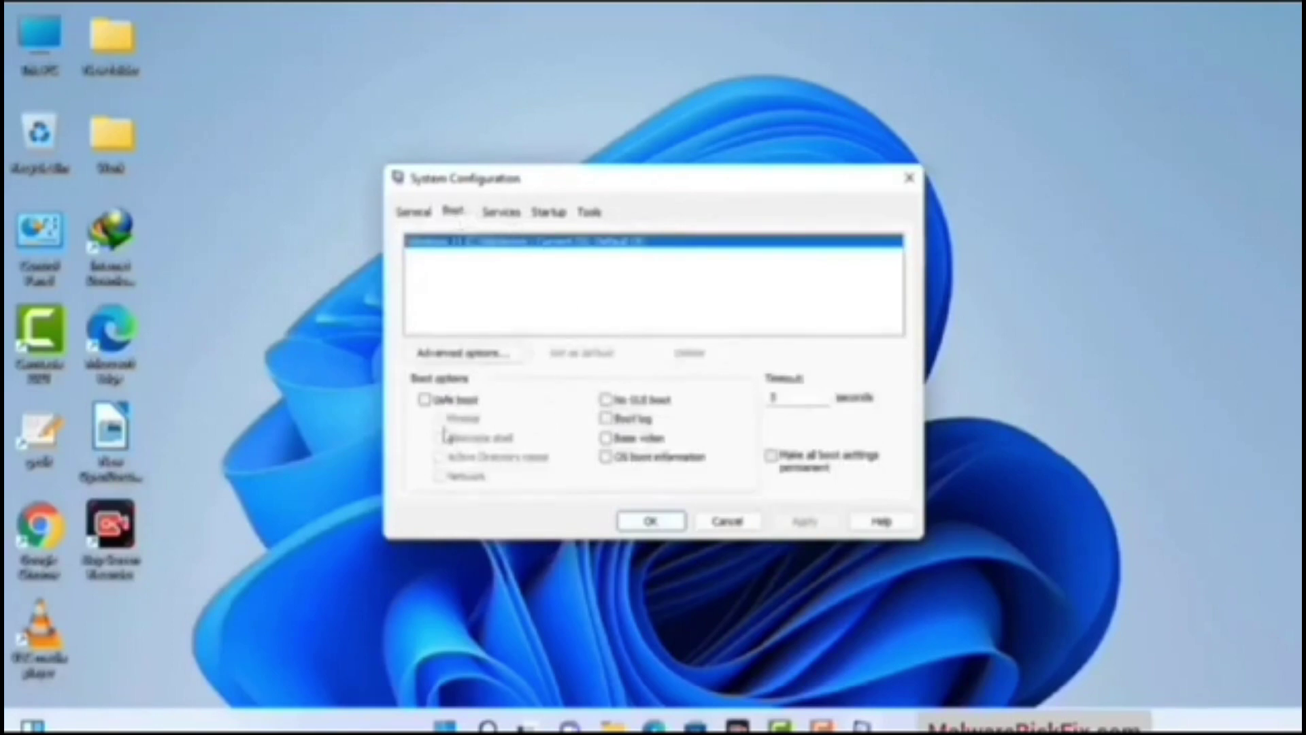
{"action": "left_click", "coordinate": [423, 401]}
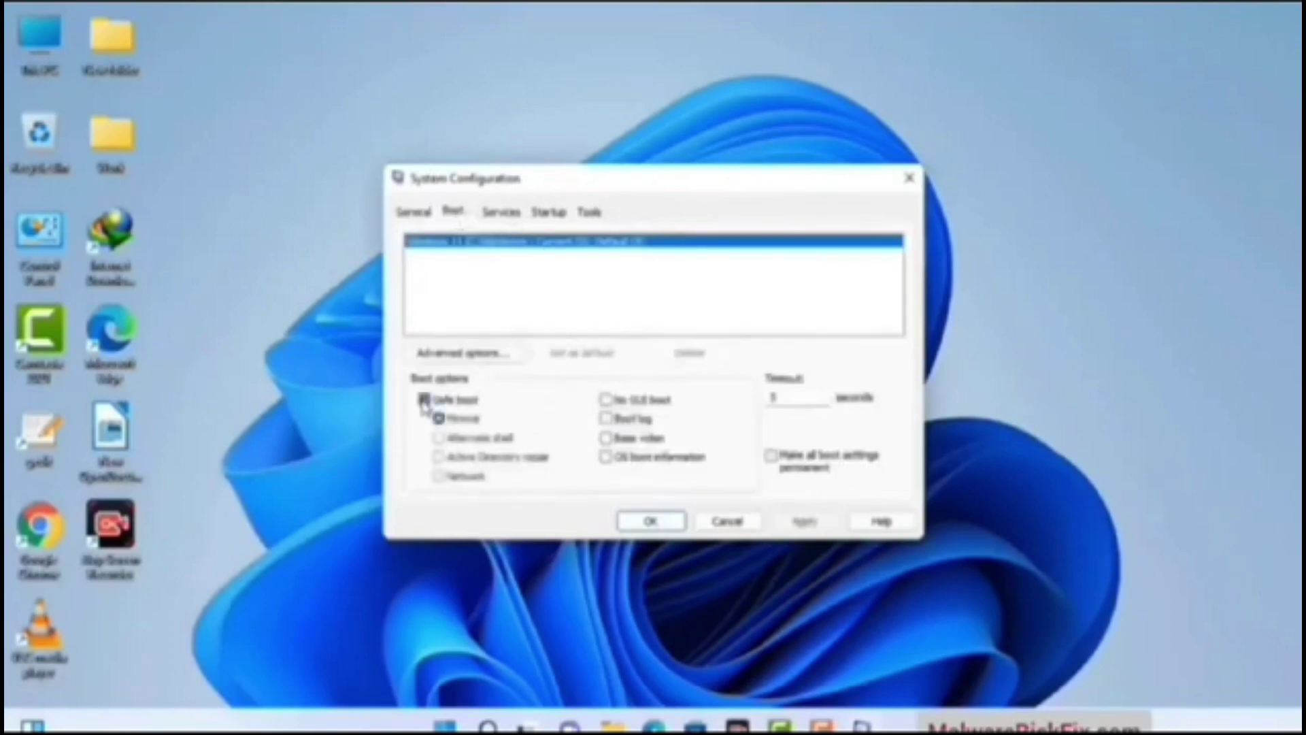
{"action": "left_click", "coordinate": [439, 476]}
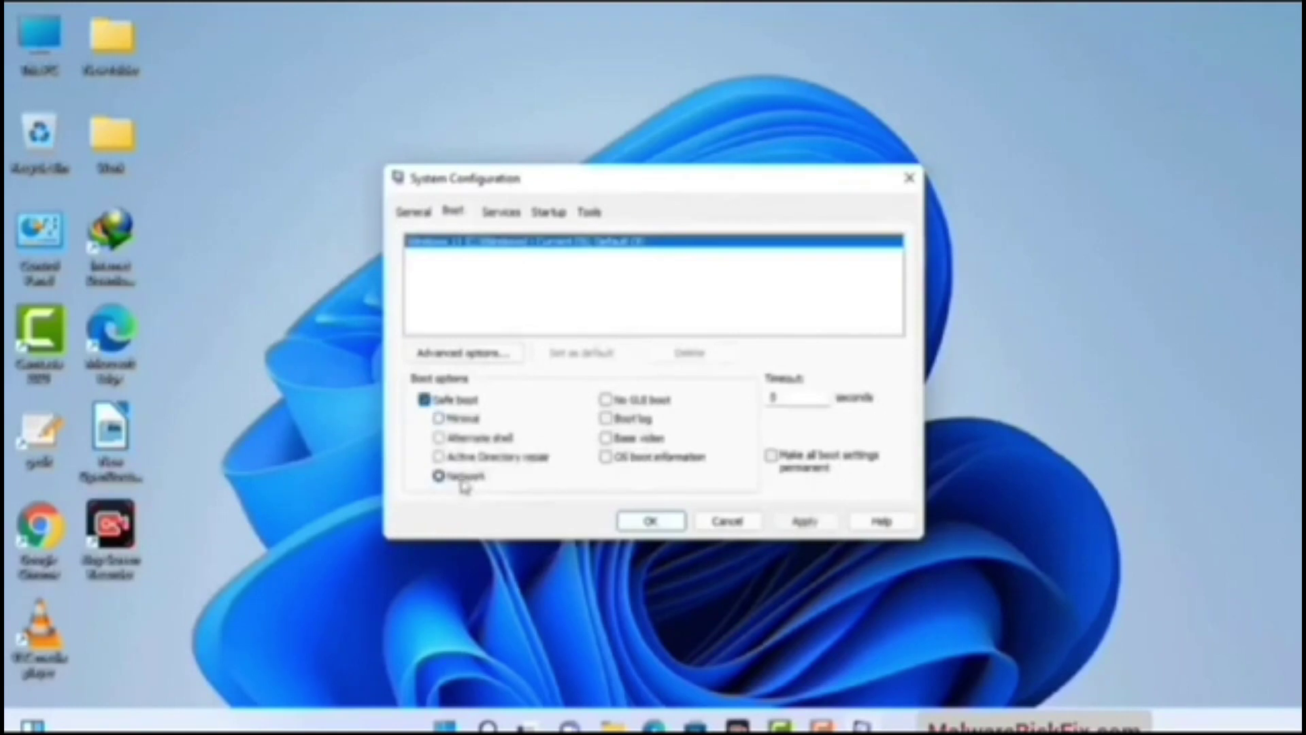
{"action": "left_click", "coordinate": [805, 522]}
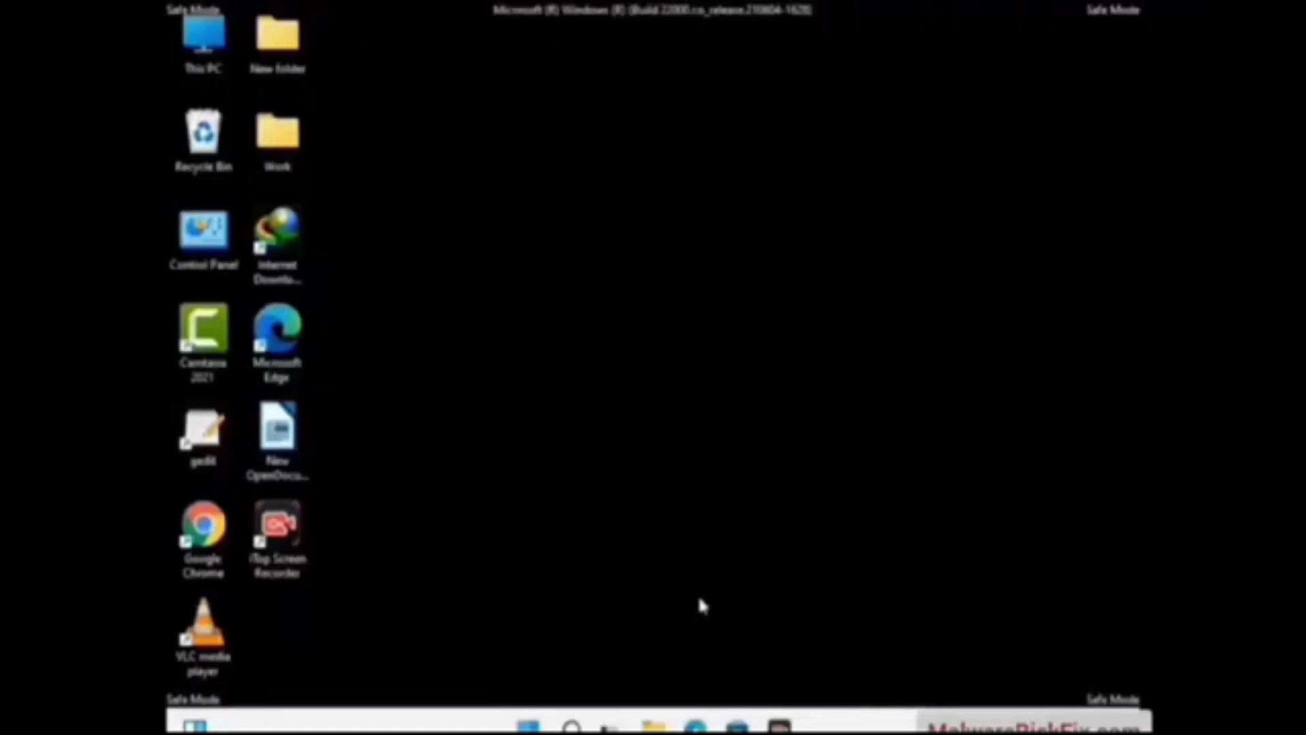
Set File Explorer Options in Control Panel to show hidden files, folders, and drives, then close Control Panel.
{"action": "double_click", "coordinate": [206, 259]}
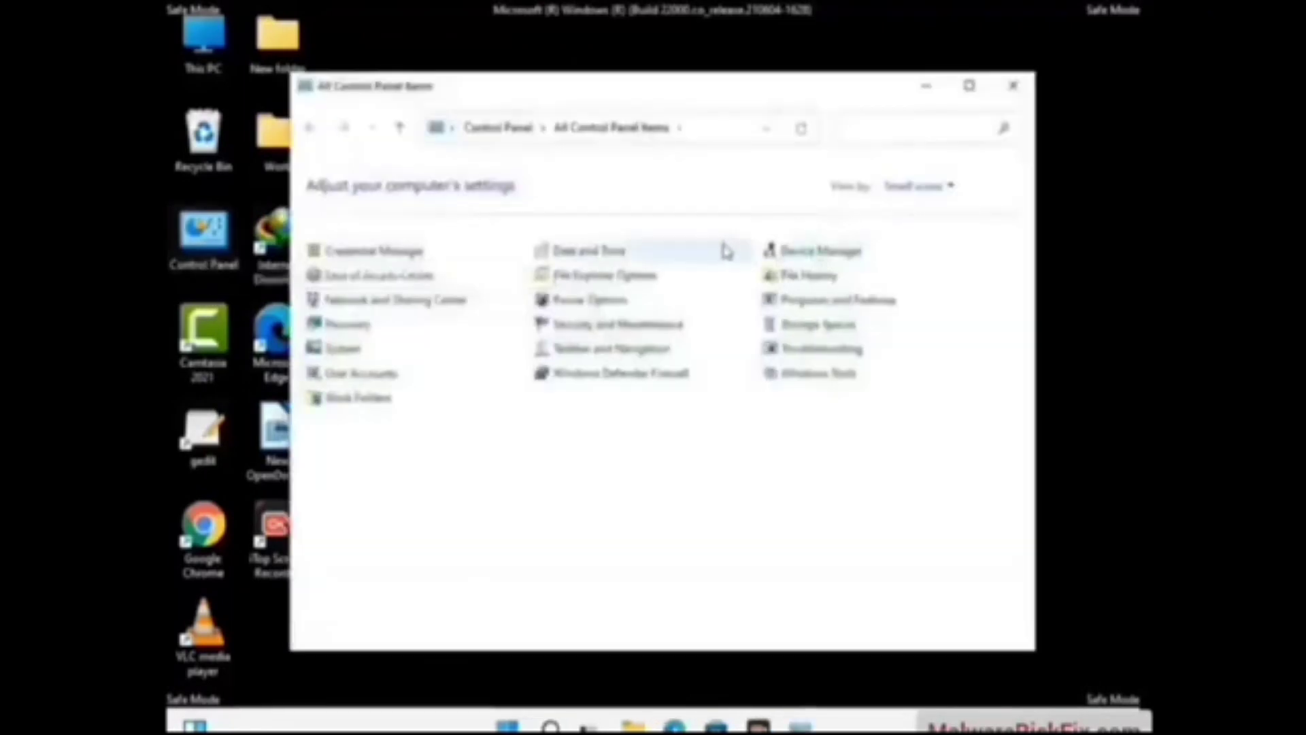
{"action": "left_click", "coordinate": [631, 286]}
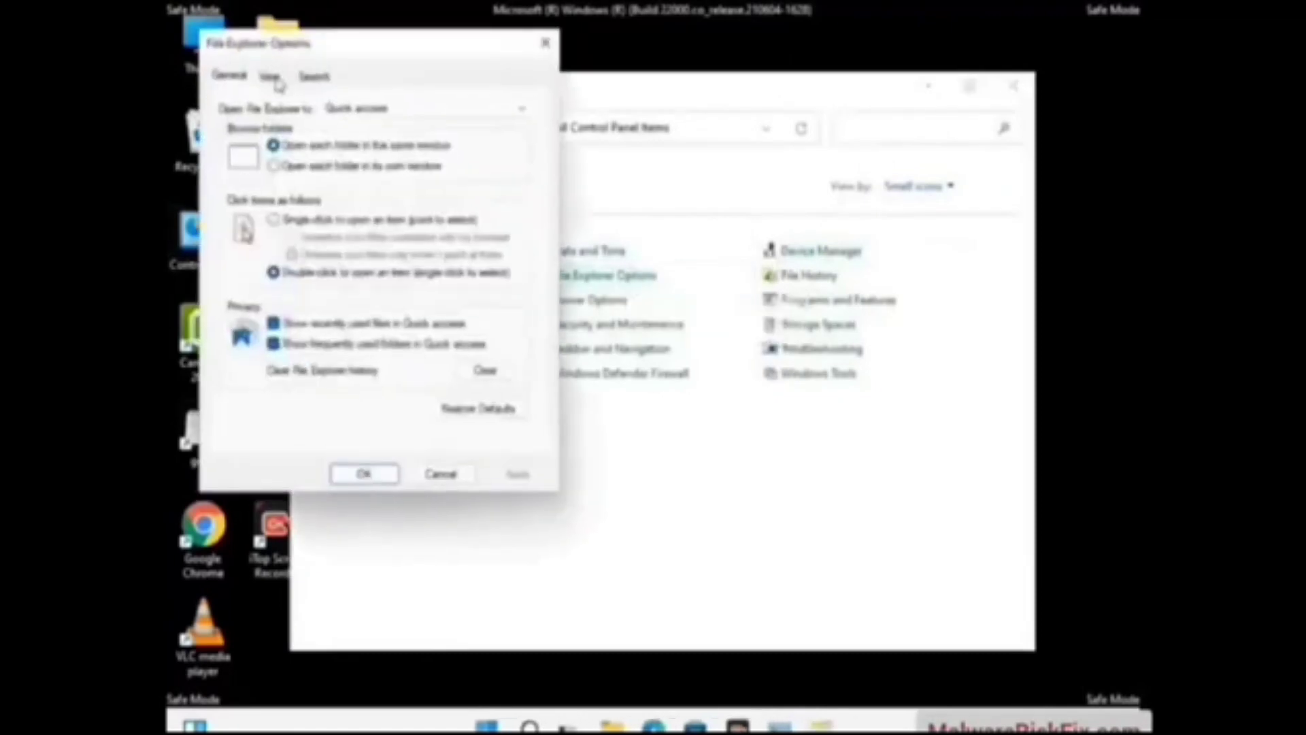
{"action": "left_click", "coordinate": [277, 81]}
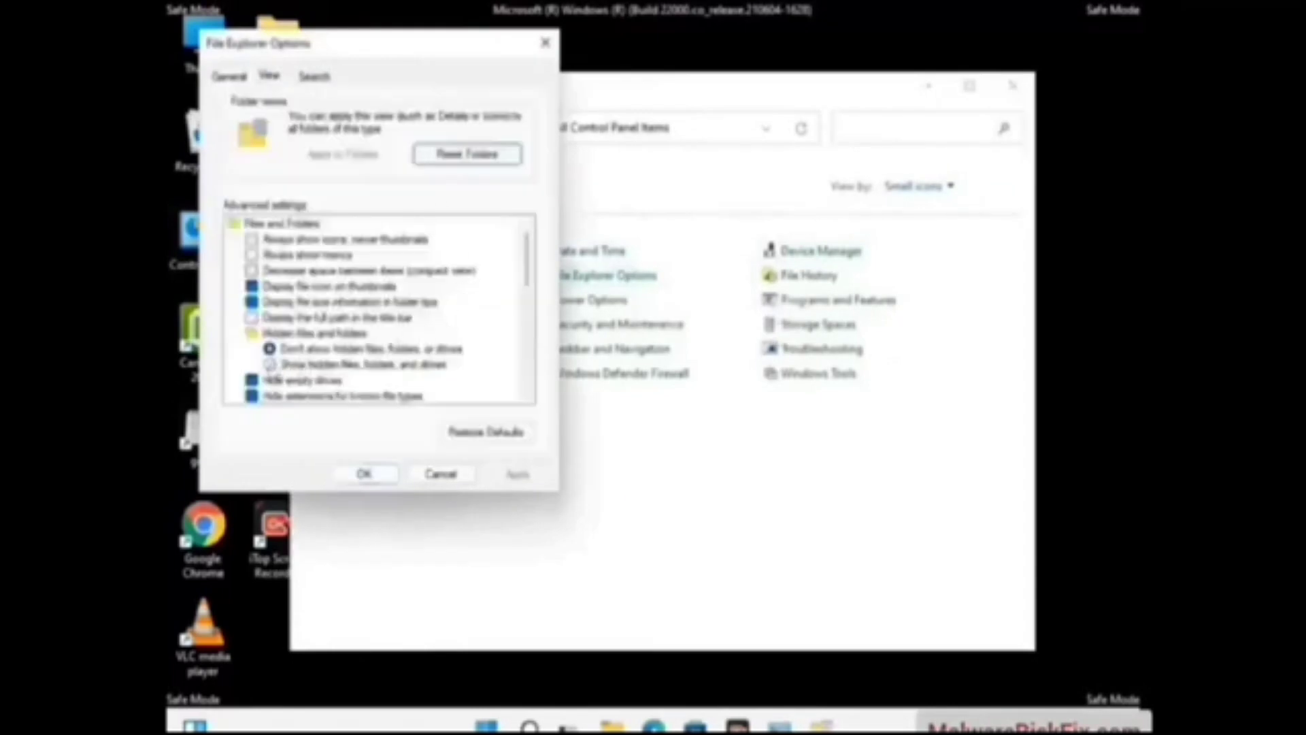
{"action": "left_click", "coordinate": [394, 366]}
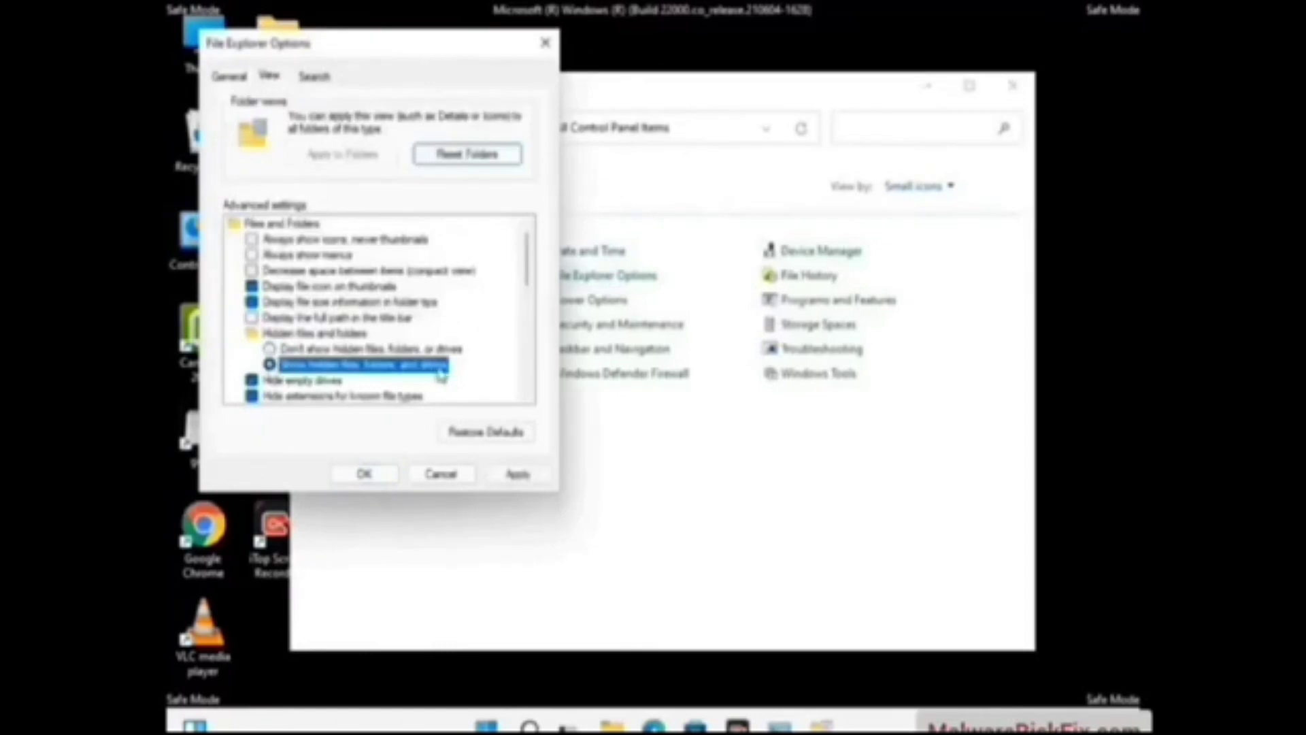
{"action": "left_click", "coordinate": [517, 474]}
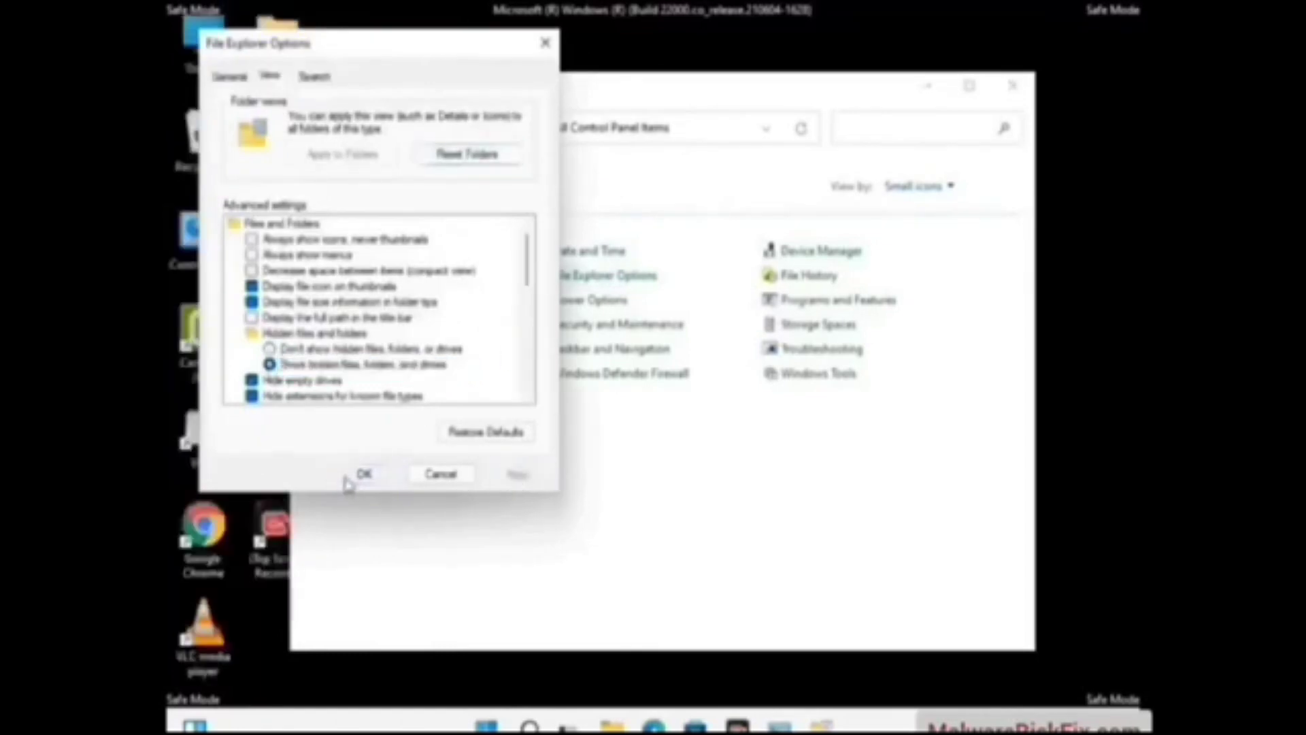
{"action": "left_click", "coordinate": [349, 477]}
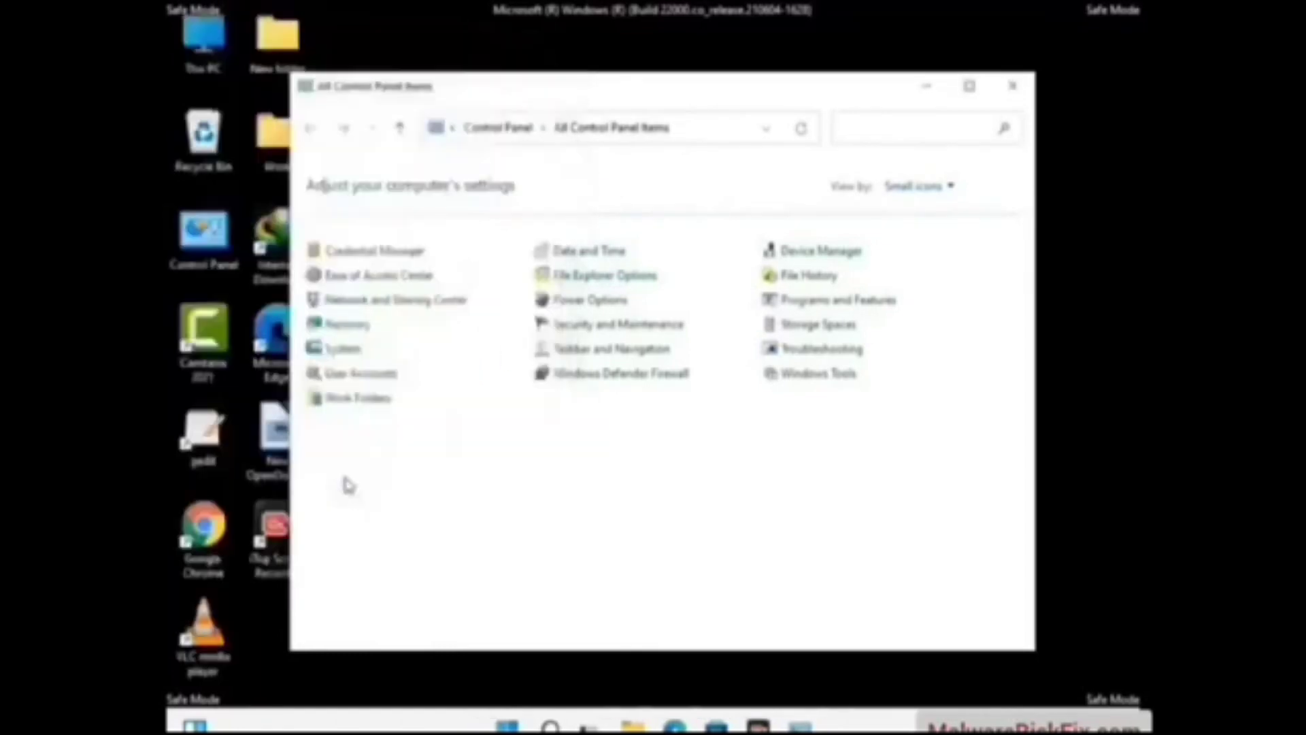
{"action": "left_click", "coordinate": [1013, 85]}
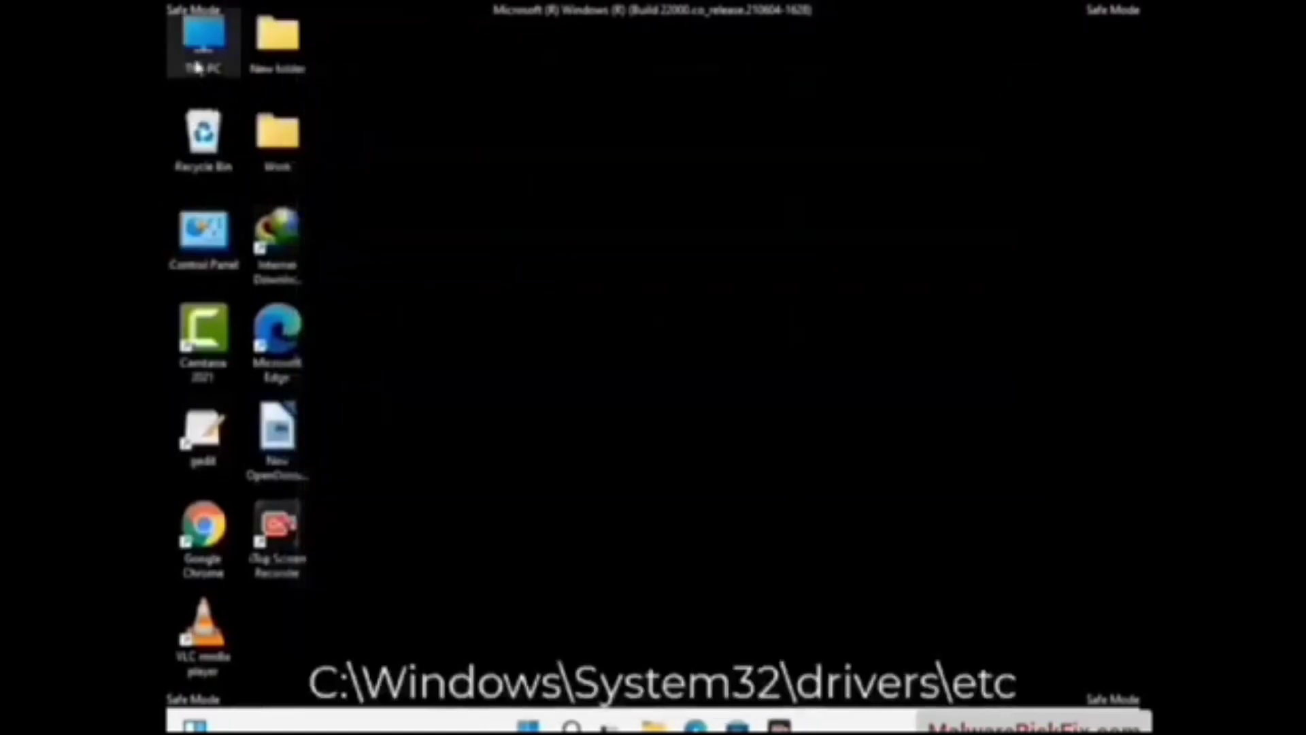
Browse from This PC to the folder C:\Windows\System32\drivers\etc.
{"action": "double_click", "coordinate": [196, 67]}
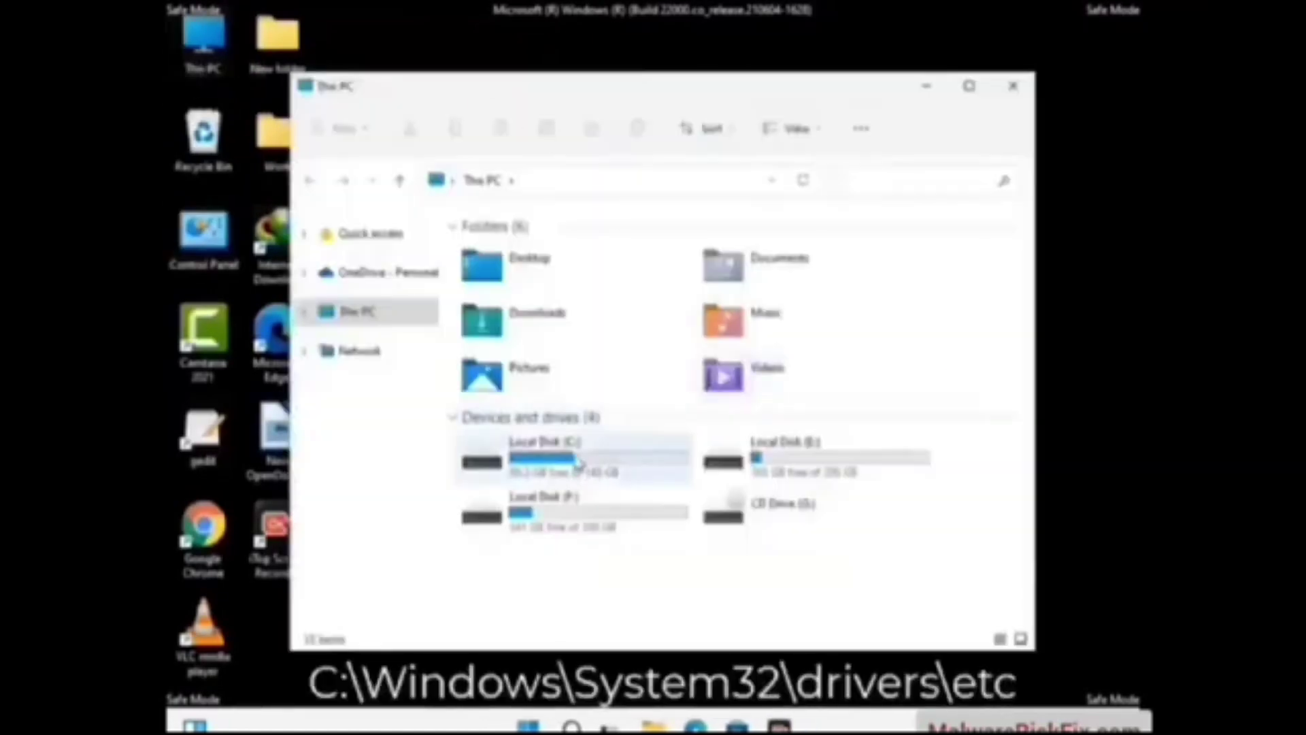
{"action": "left_click", "coordinate": [574, 461]}
{"action": "double_click", "coordinate": [573, 460]}
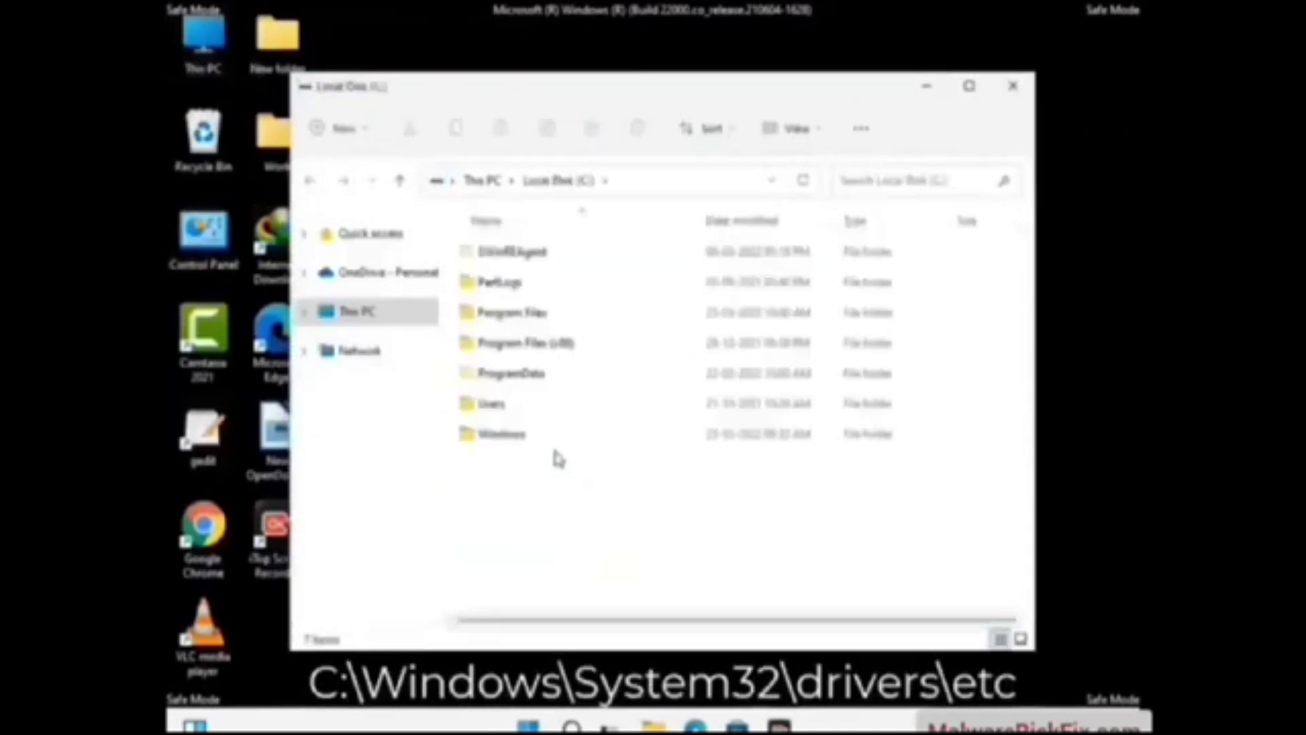
{"action": "double_click", "coordinate": [493, 443]}
{"action": "scroll", "coordinate": [647, 452], "scroll_direction": "down", "scroll_amount": 10}
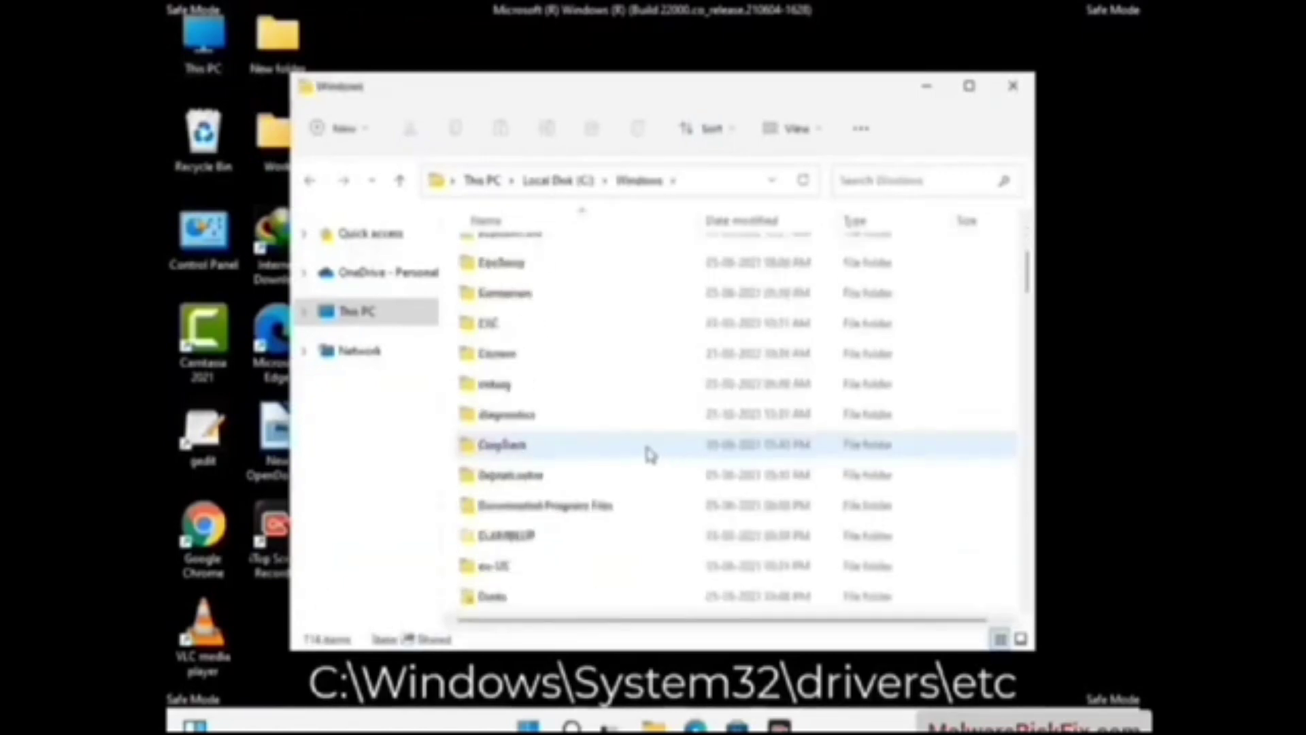
{"action": "scroll", "coordinate": [648, 451], "scroll_direction": "down", "scroll_amount": 12}
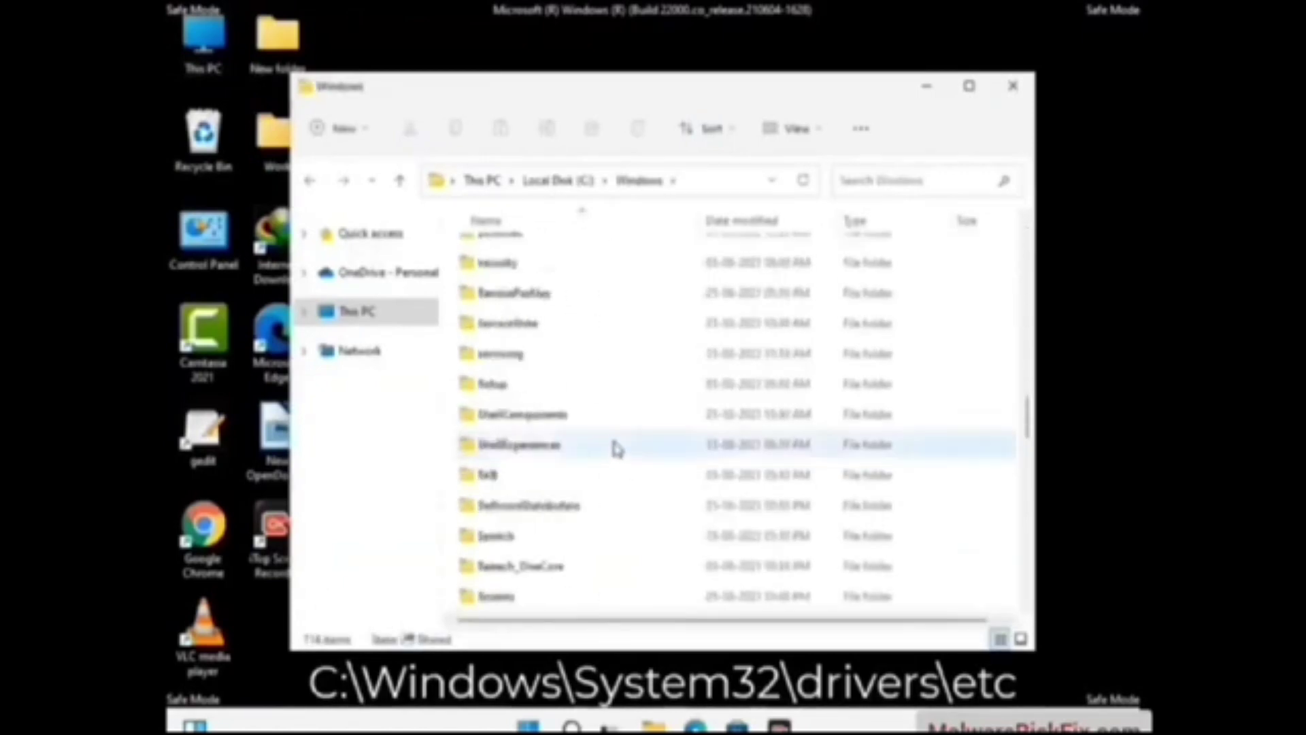
{"action": "scroll", "coordinate": [606, 495], "scroll_direction": "down", "scroll_amount": 2}
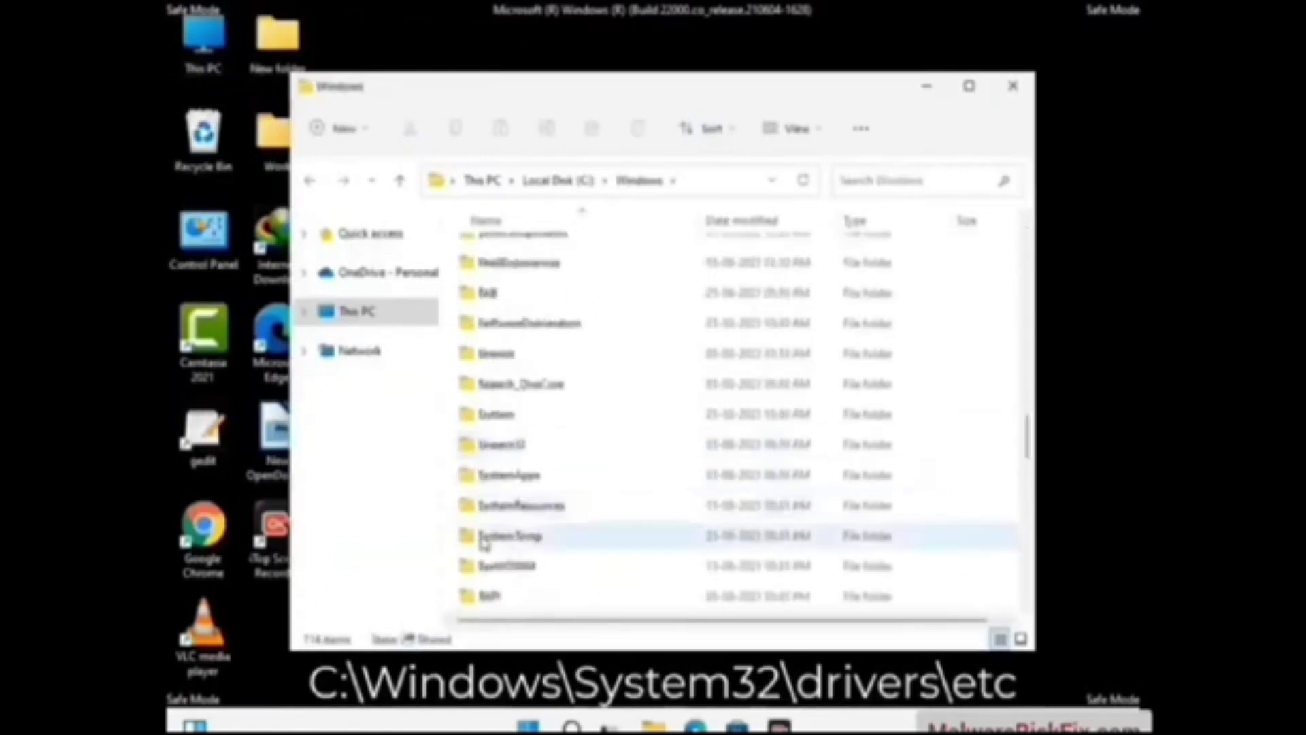
{"action": "double_click", "coordinate": [501, 443]}
{"action": "scroll", "coordinate": [552, 453], "scroll_direction": "down", "scroll_amount": 6}
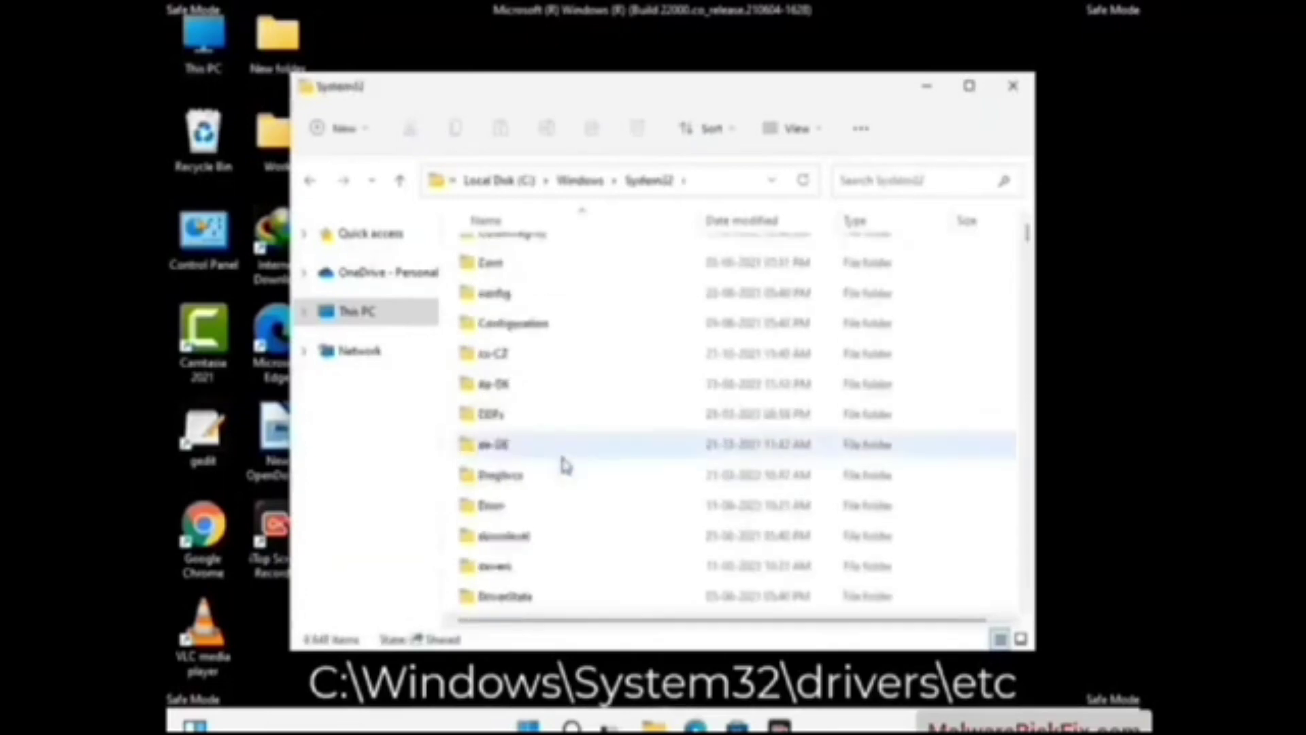
{"action": "double_click", "coordinate": [503, 575]}
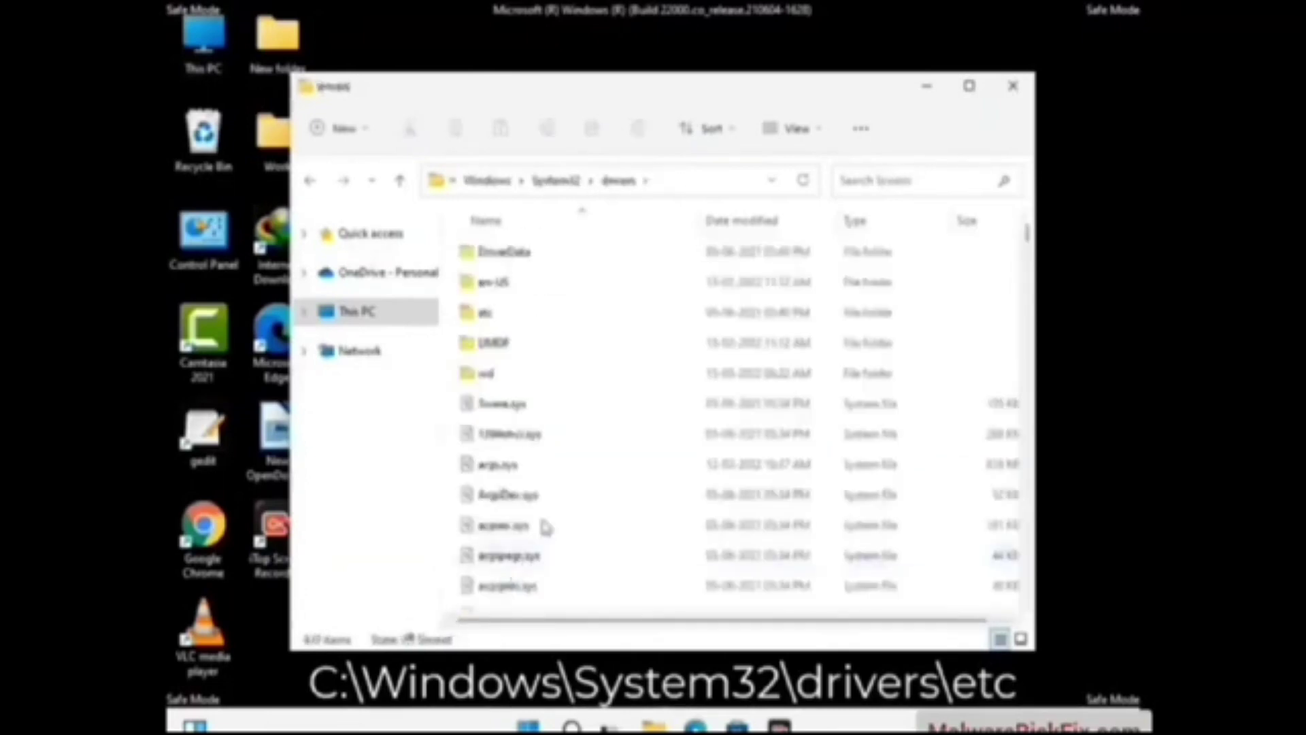
{"action": "double_click", "coordinate": [485, 314]}
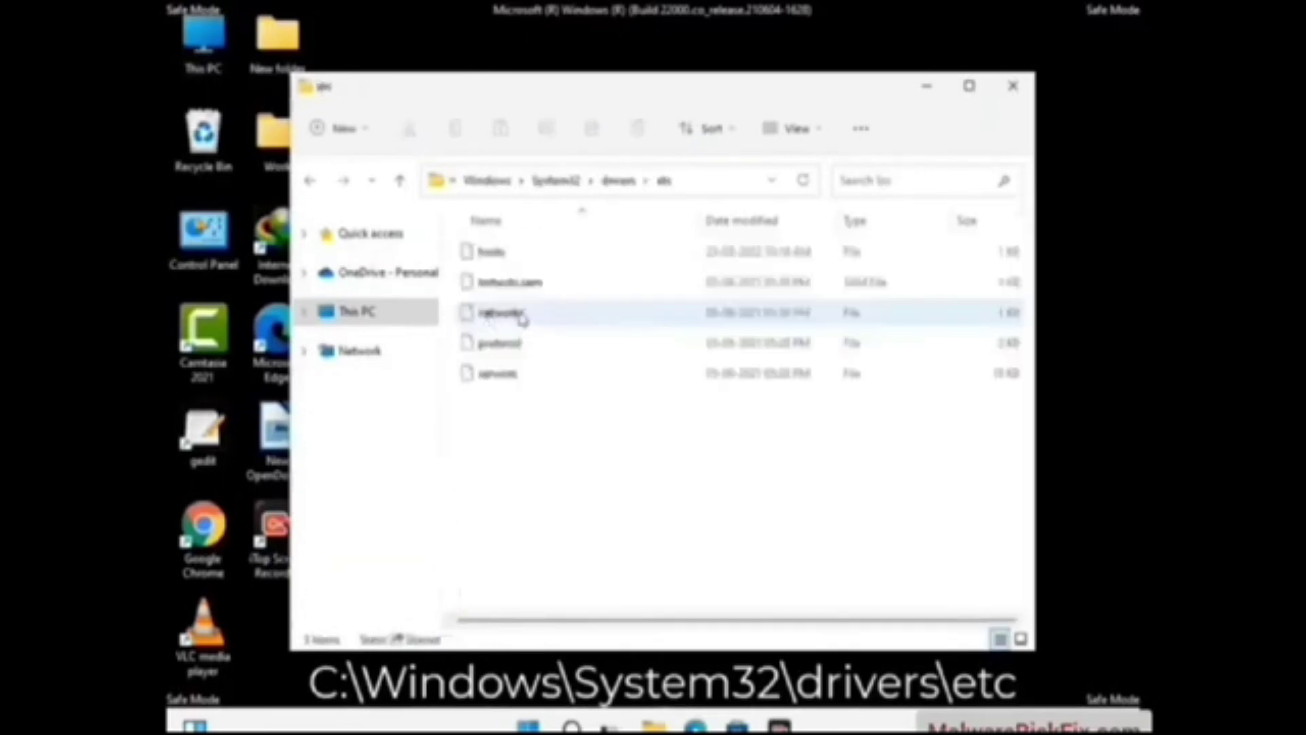
Open the hosts file from the etc folder with Notepad.
{"action": "left_click", "coordinate": [502, 260]}
{"action": "double_click", "coordinate": [502, 264]}
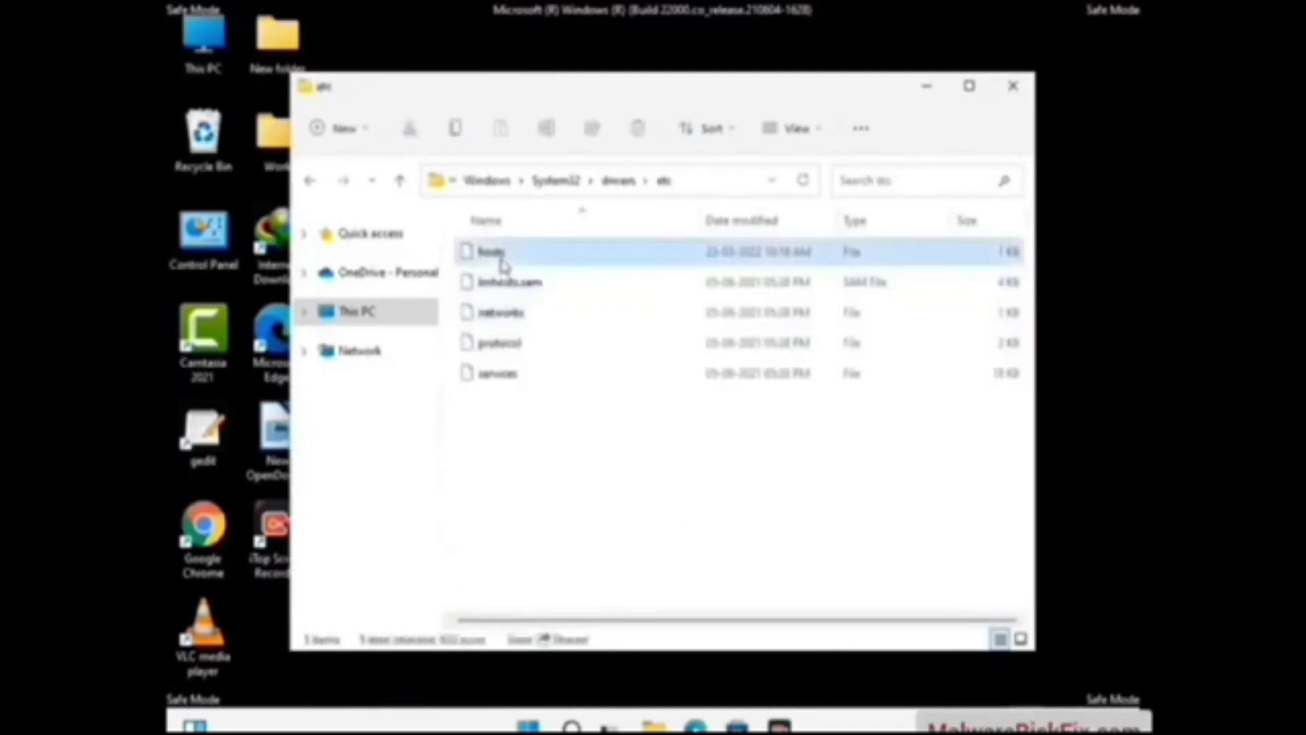
{"action": "left_click", "coordinate": [583, 271]}
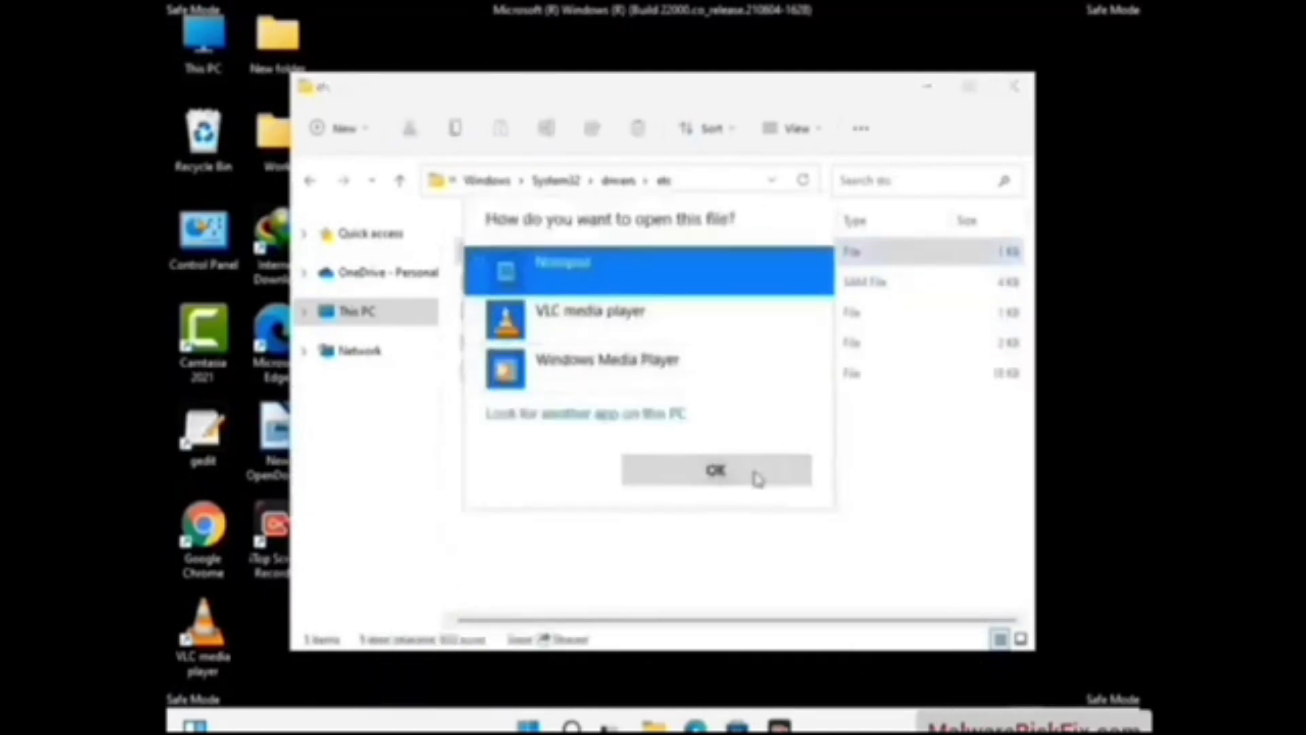
{"action": "left_click", "coordinate": [745, 475]}
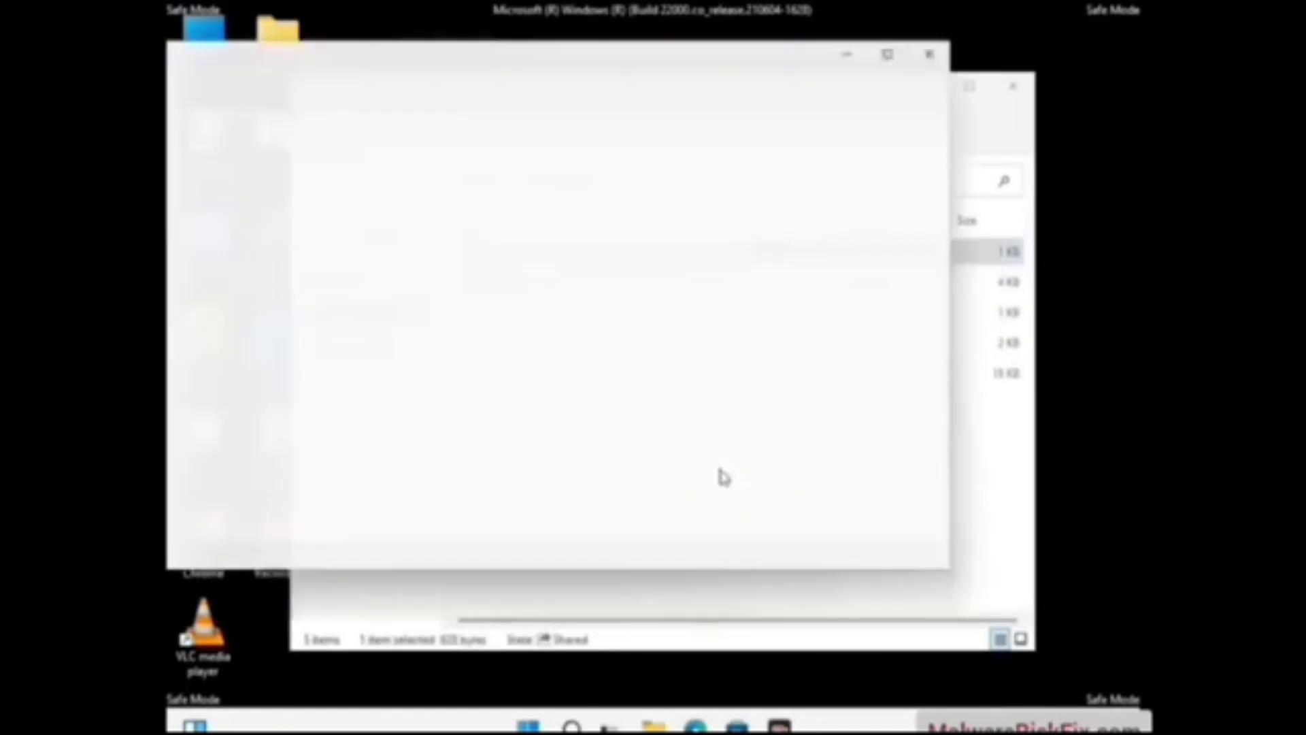
{"action": "left_click_drag", "start_coordinate": [495, 60], "coordinate": [698, 68]}
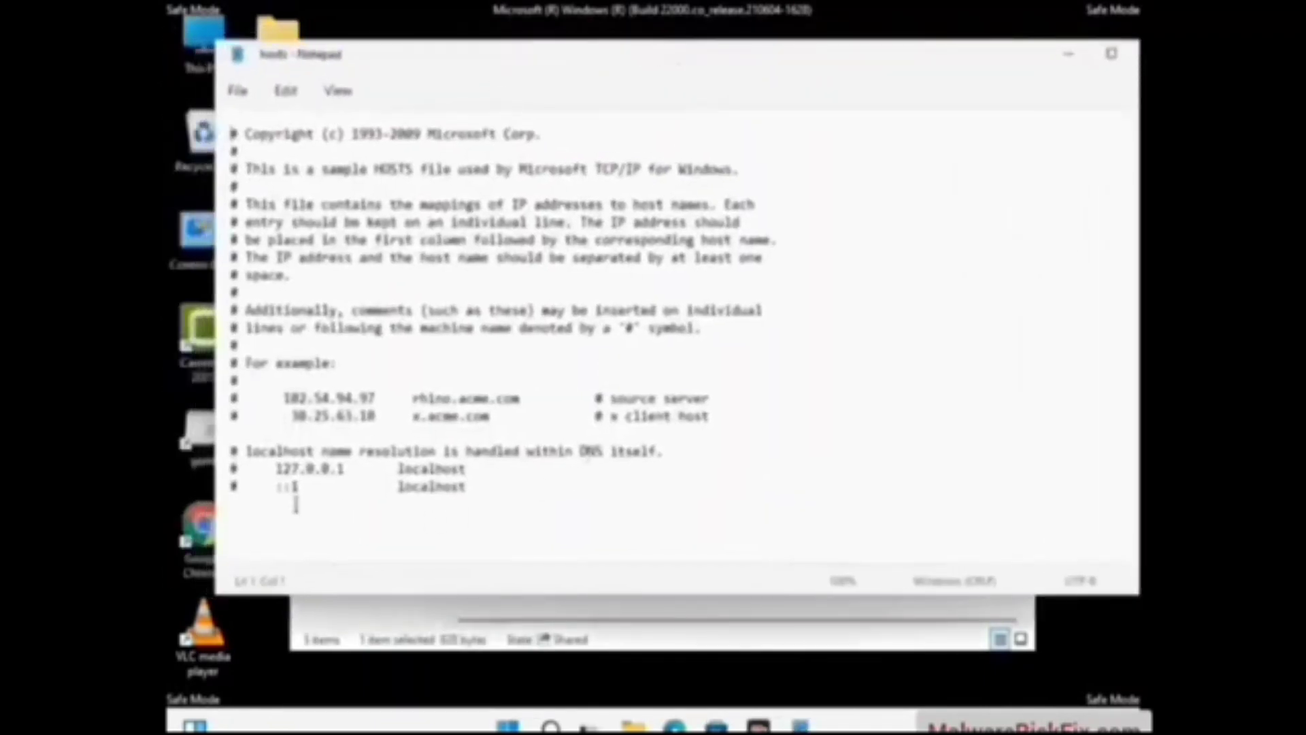
Add two line breaks after the last localhost entry, save the hosts file, and close Notepad and the etc folder window.
{"action": "left_click", "coordinate": [491, 491]}
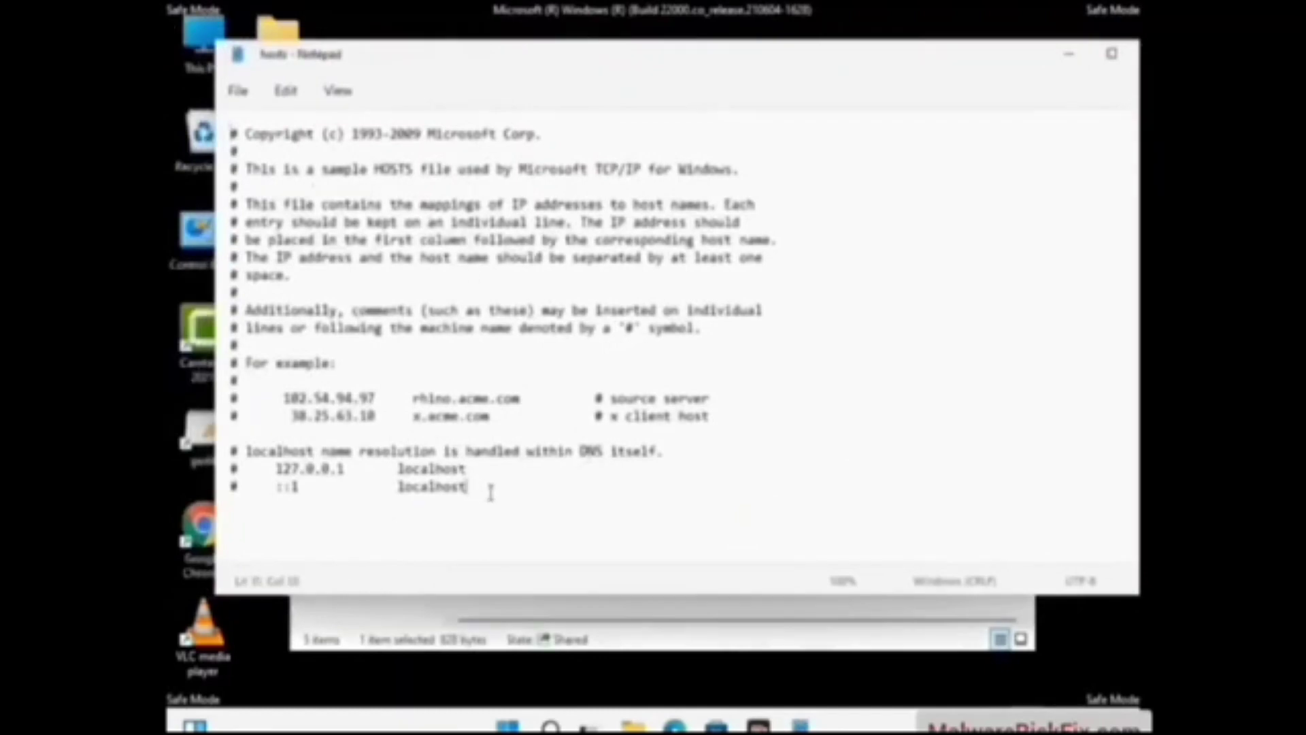
{"action": "key", "text": "Return"}
{"action": "key", "text": "Return"}
{"action": "scroll", "coordinate": [278, 253], "scroll_direction": "down", "scroll_amount": 1}
{"action": "left_click", "coordinate": [240, 95]}
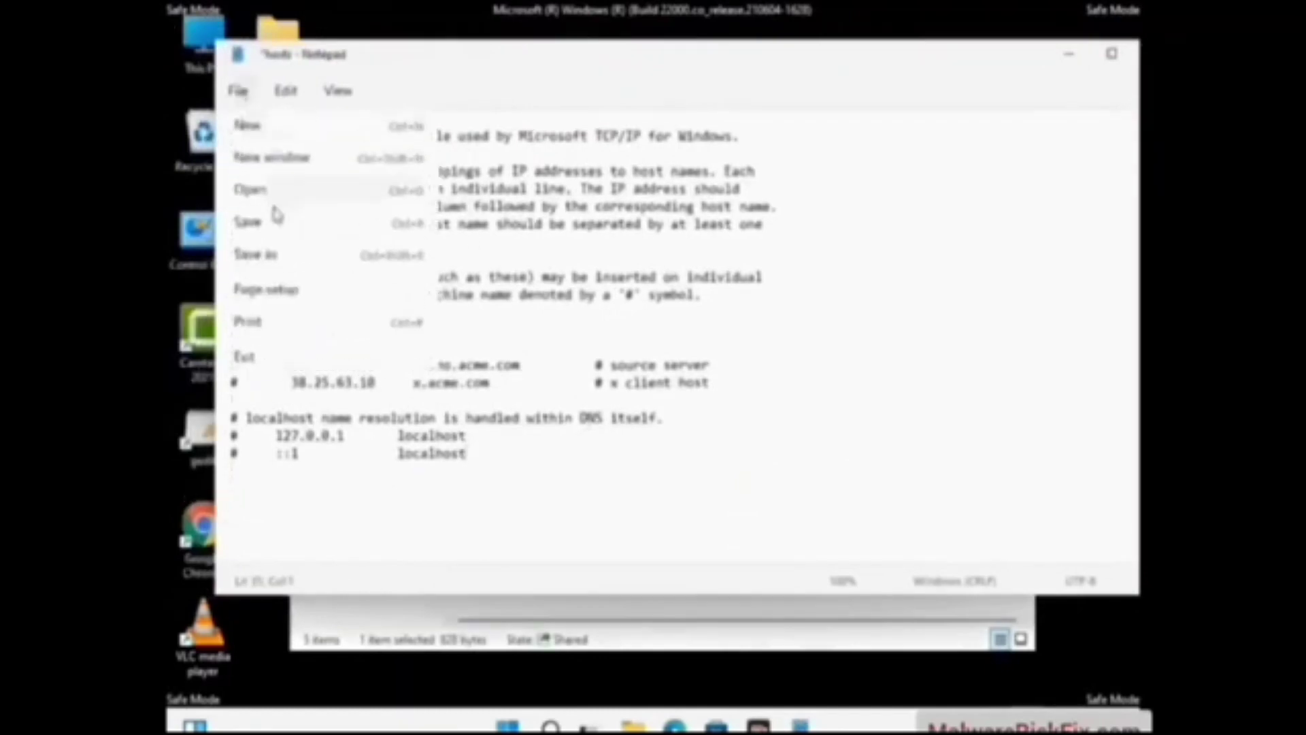
{"action": "left_click", "coordinate": [248, 223]}
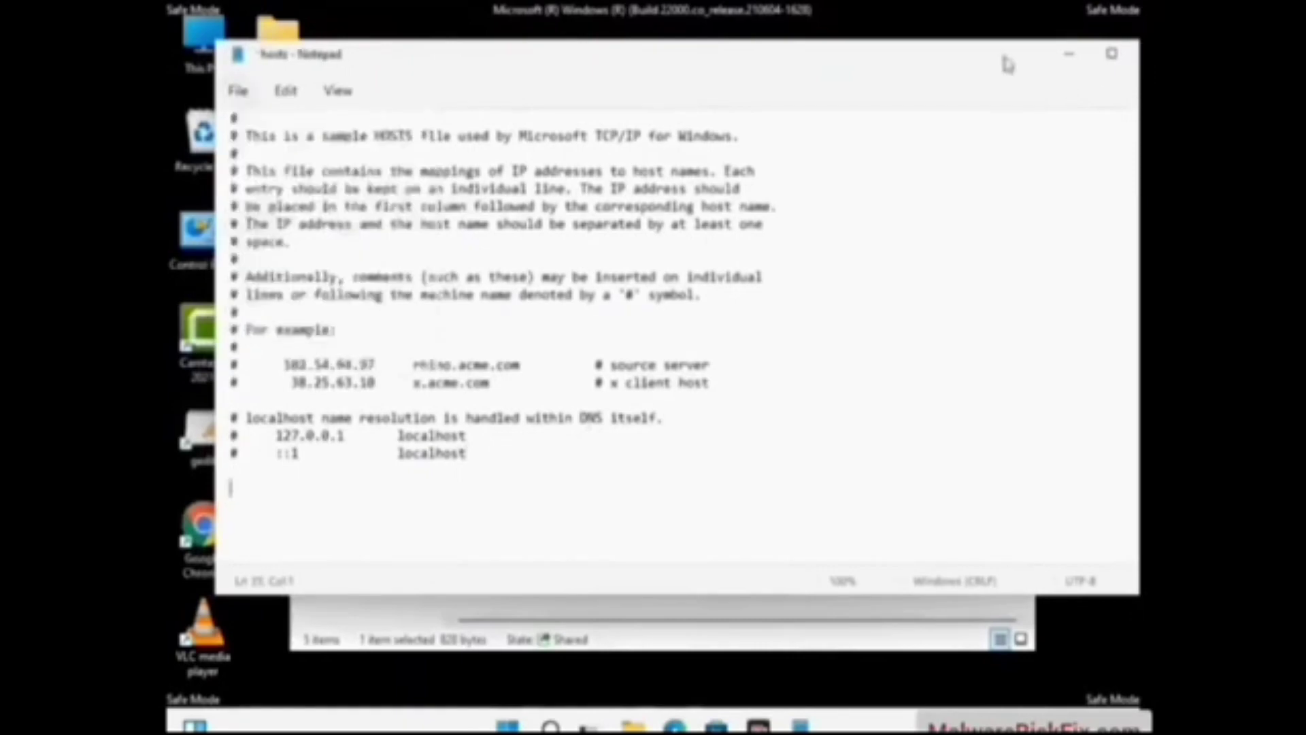
{"action": "left_click_drag", "start_coordinate": [984, 55], "coordinate": [831, 64]}
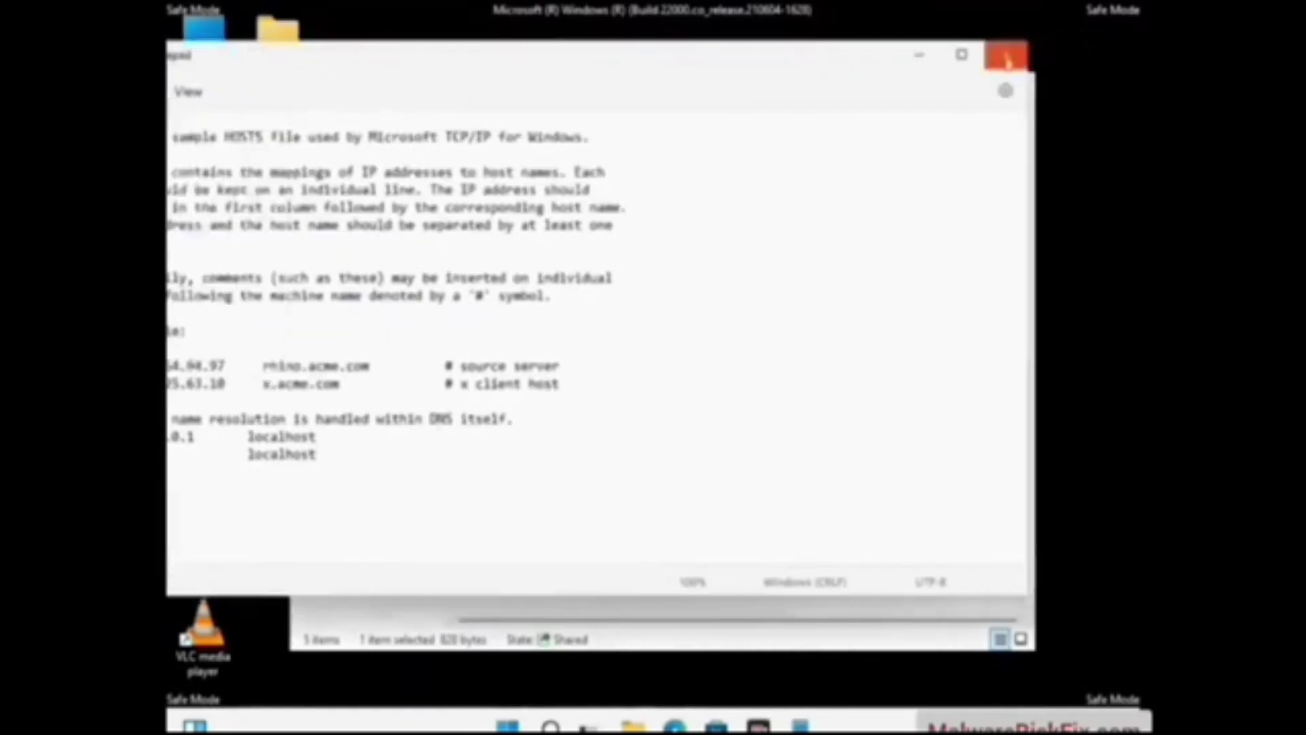
{"action": "left_click", "coordinate": [1006, 55]}
{"action": "left_click", "coordinate": [1015, 85]}
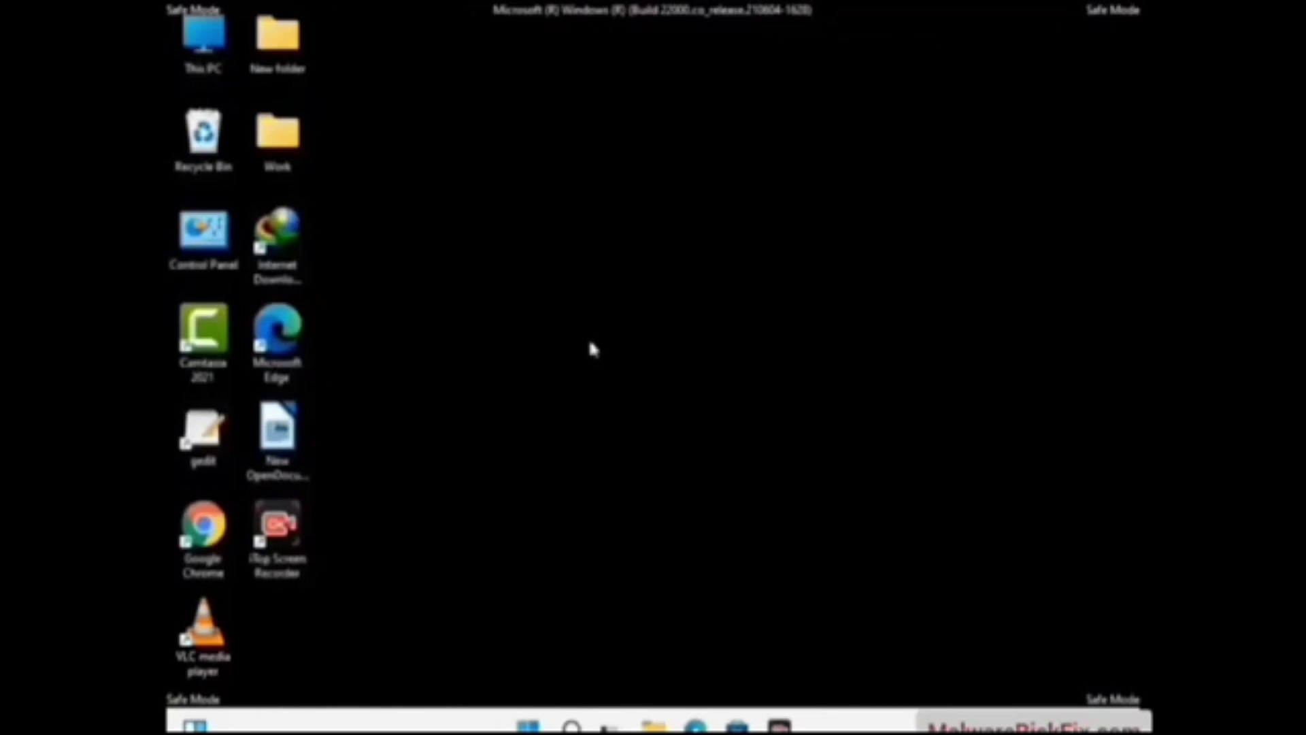
Open the AppData Roaming folder by running %appdata% from the Run dialog.
{"action": "key", "text": "super+r"}
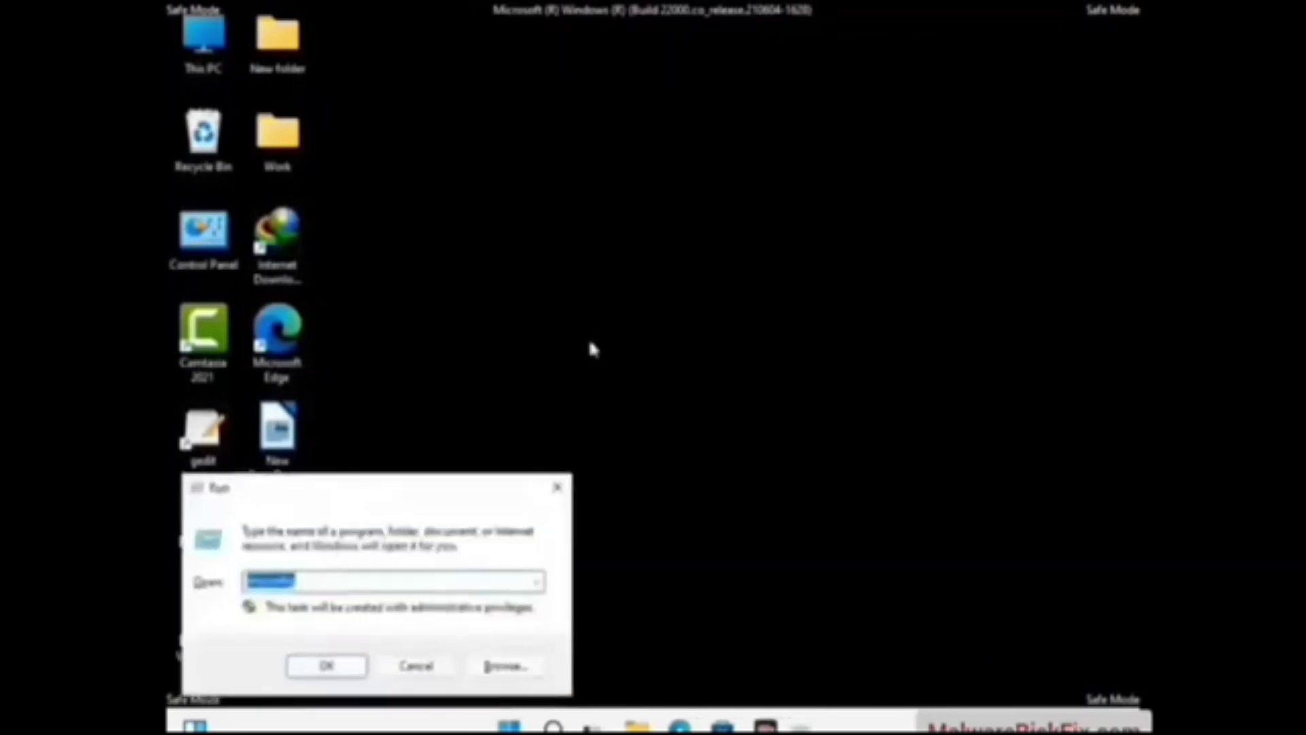
{"action": "left_click_drag", "start_coordinate": [378, 485], "coordinate": [609, 210]}
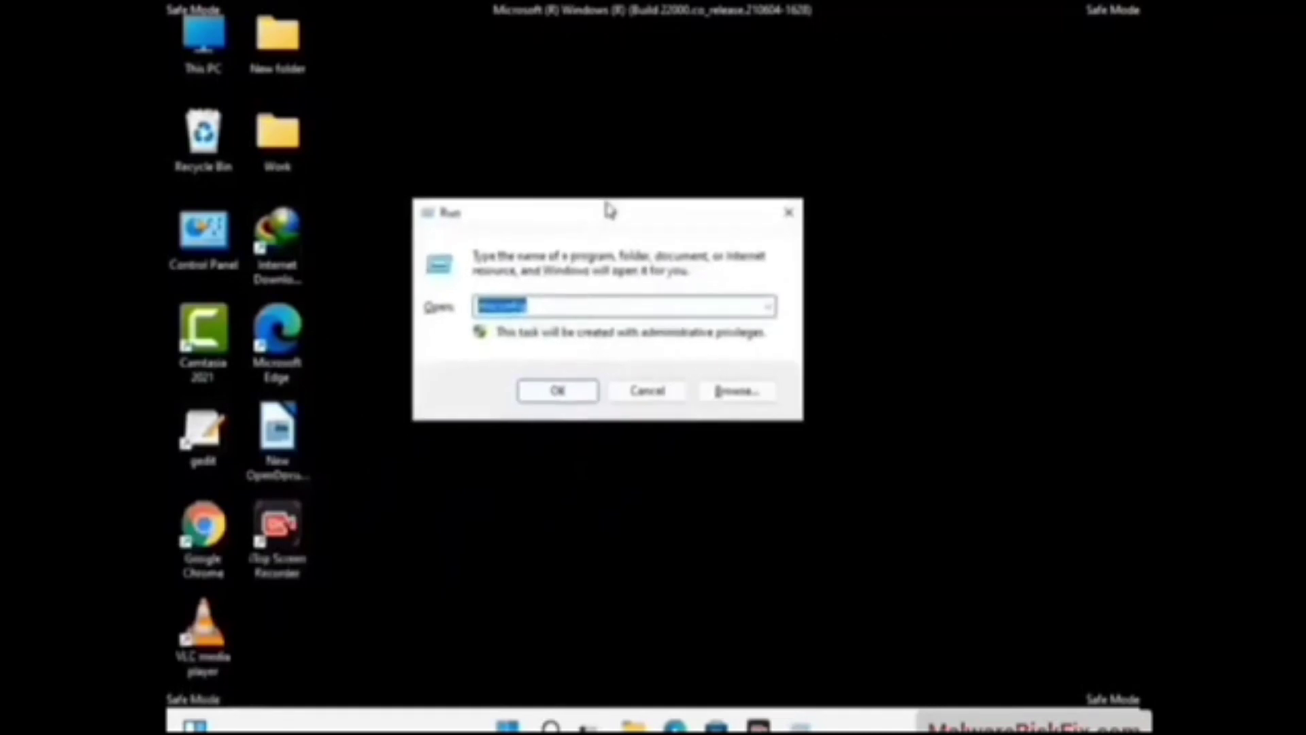
{"action": "type", "text": "%"}
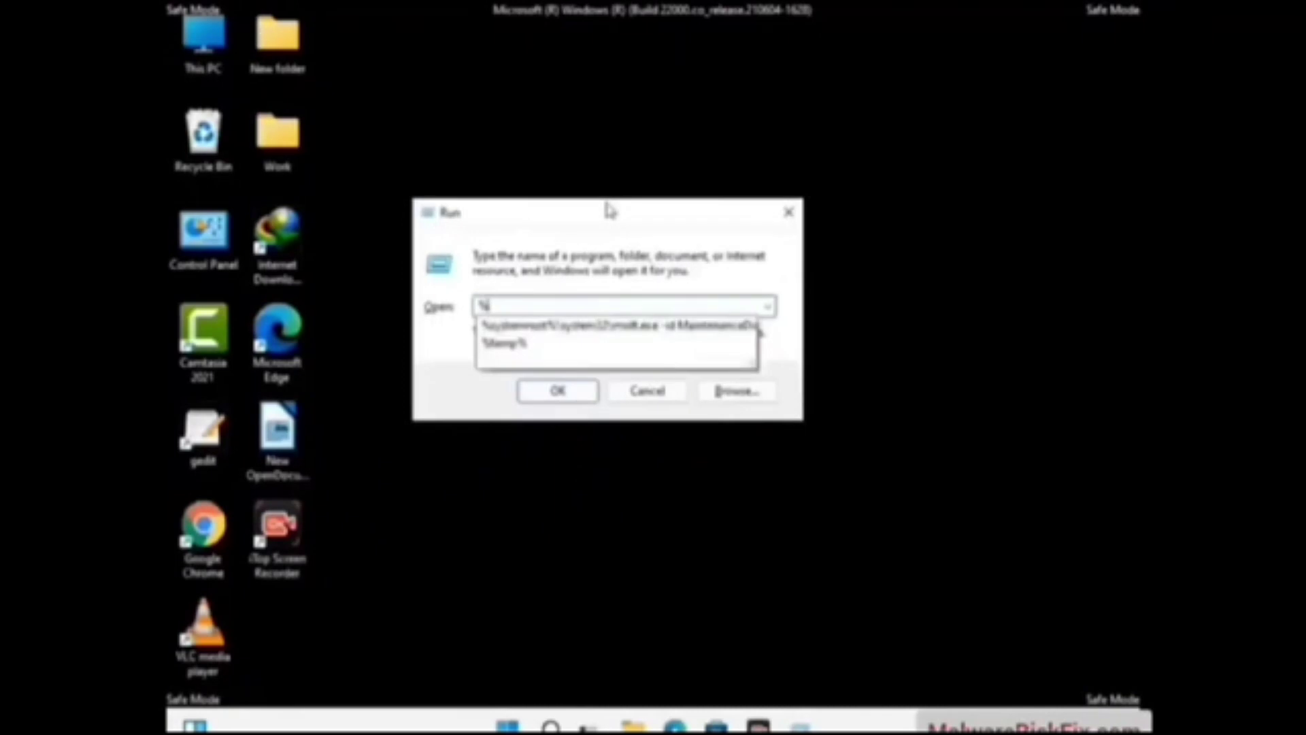
{"action": "type", "text": "temp%"}
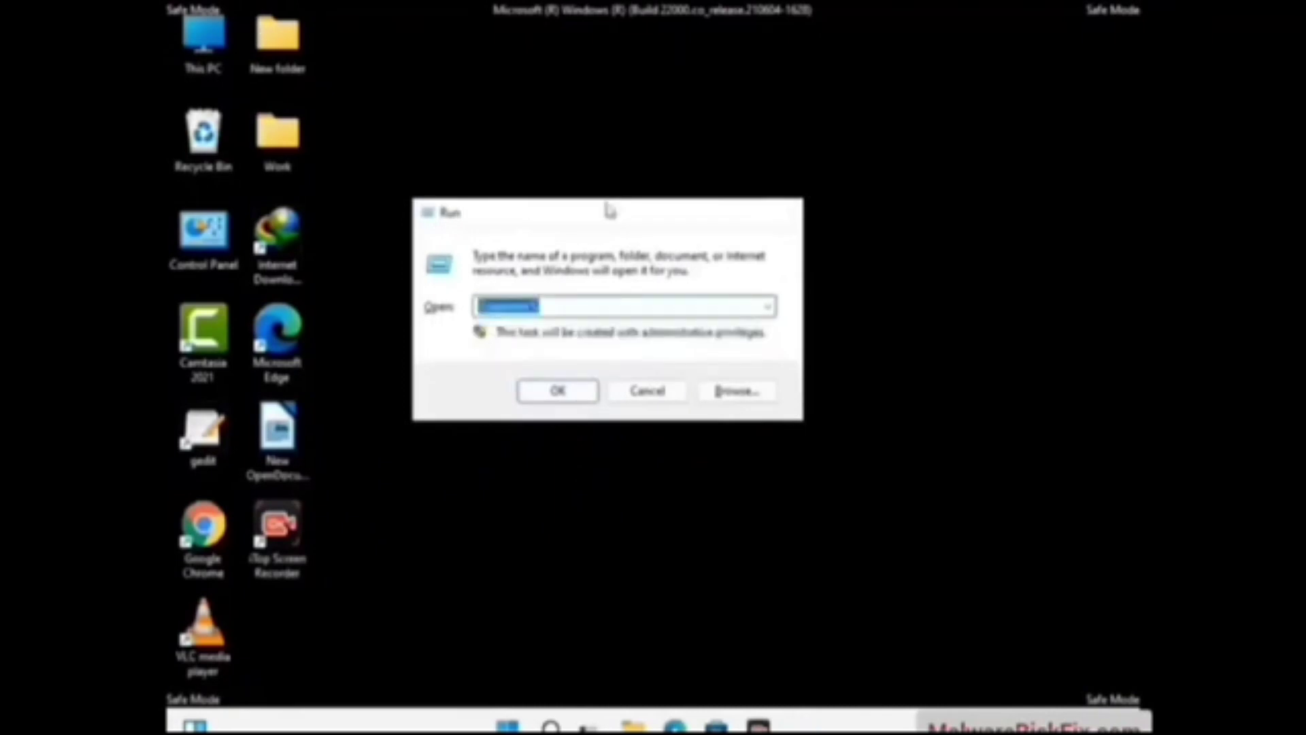
{"action": "key", "text": "Return"}
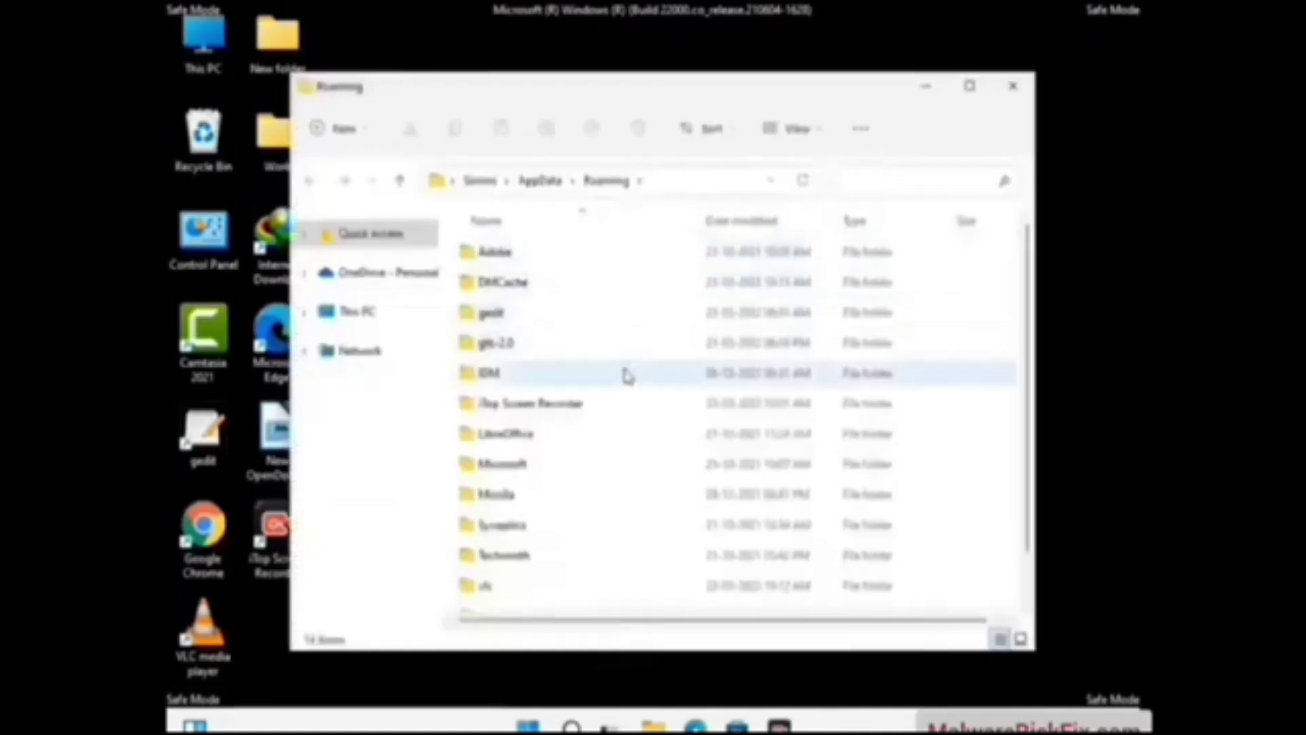
Look through the Roaming folder for suspicious entries, delete the Zoom folder, and close the window.
{"action": "scroll", "coordinate": [614, 381], "scroll_direction": "down", "scroll_amount": 2}
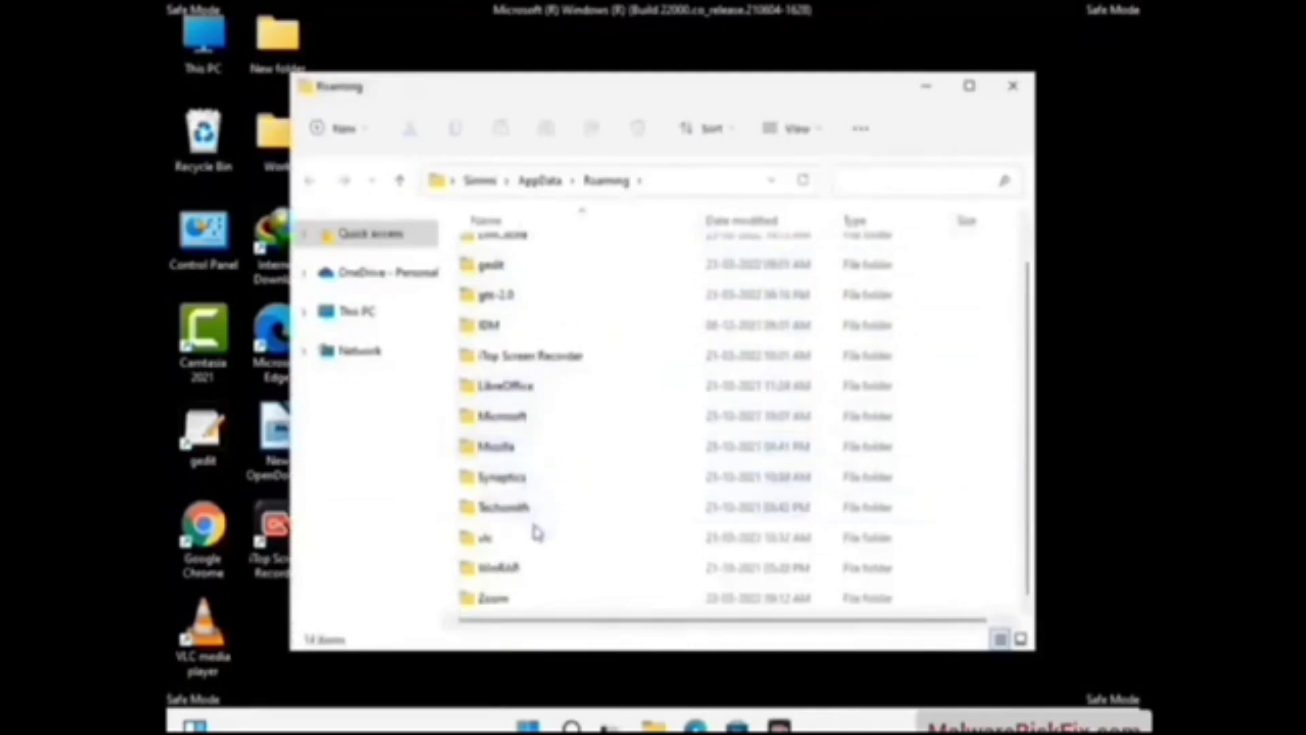
{"action": "left_click", "coordinate": [496, 355]}
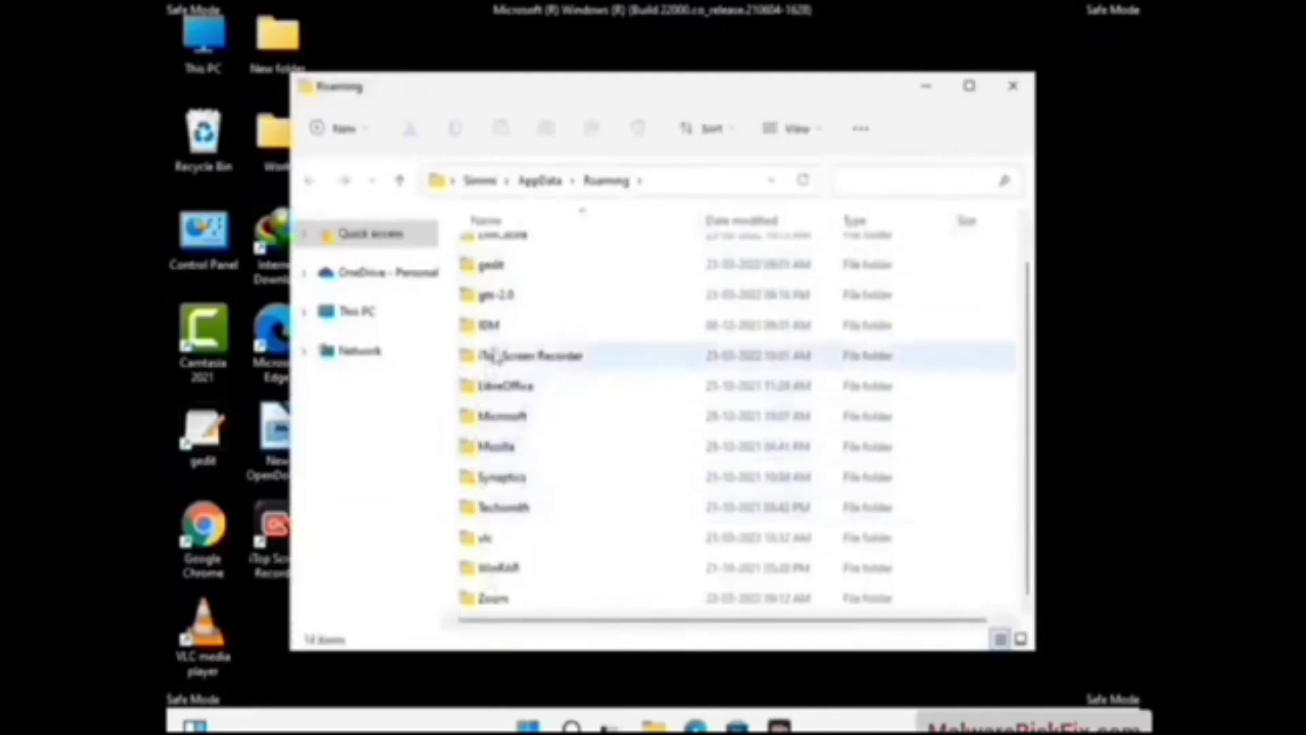
{"action": "scroll", "coordinate": [546, 373], "scroll_direction": "up", "scroll_amount": 2}
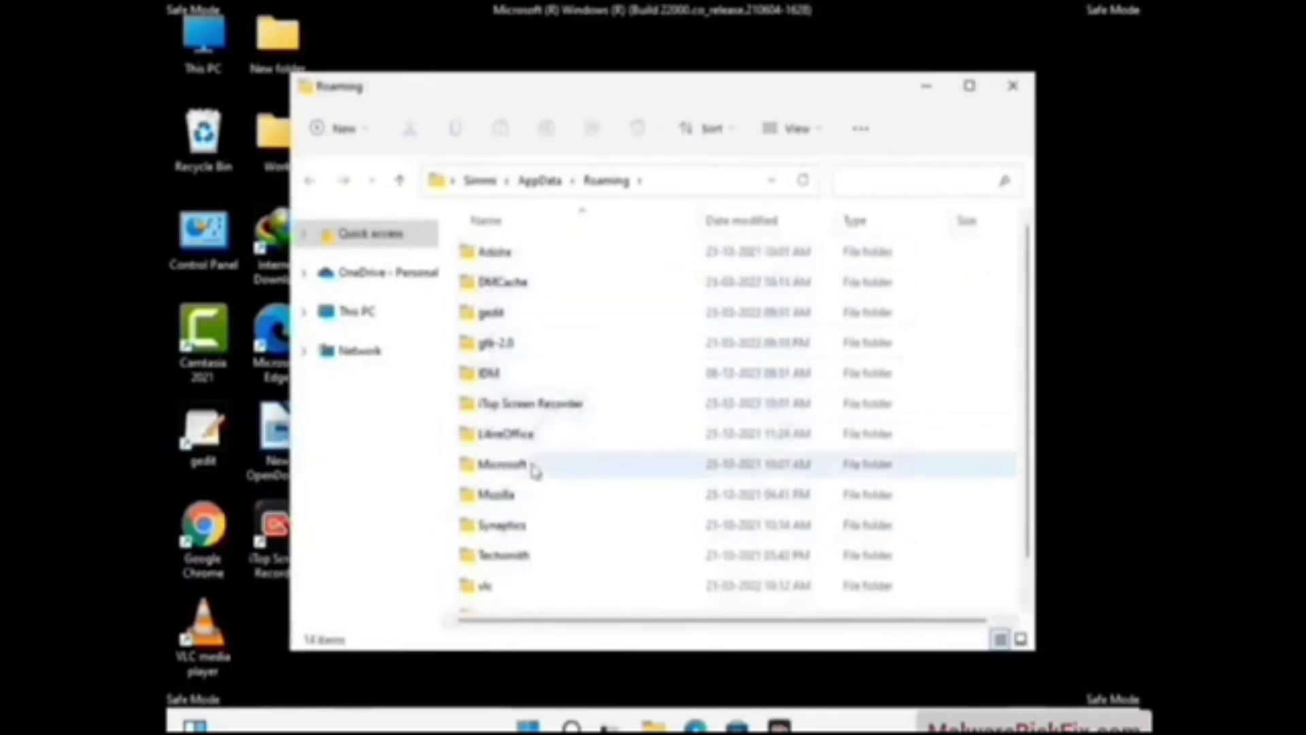
{"action": "scroll", "coordinate": [534, 484], "scroll_direction": "down", "scroll_amount": 2}
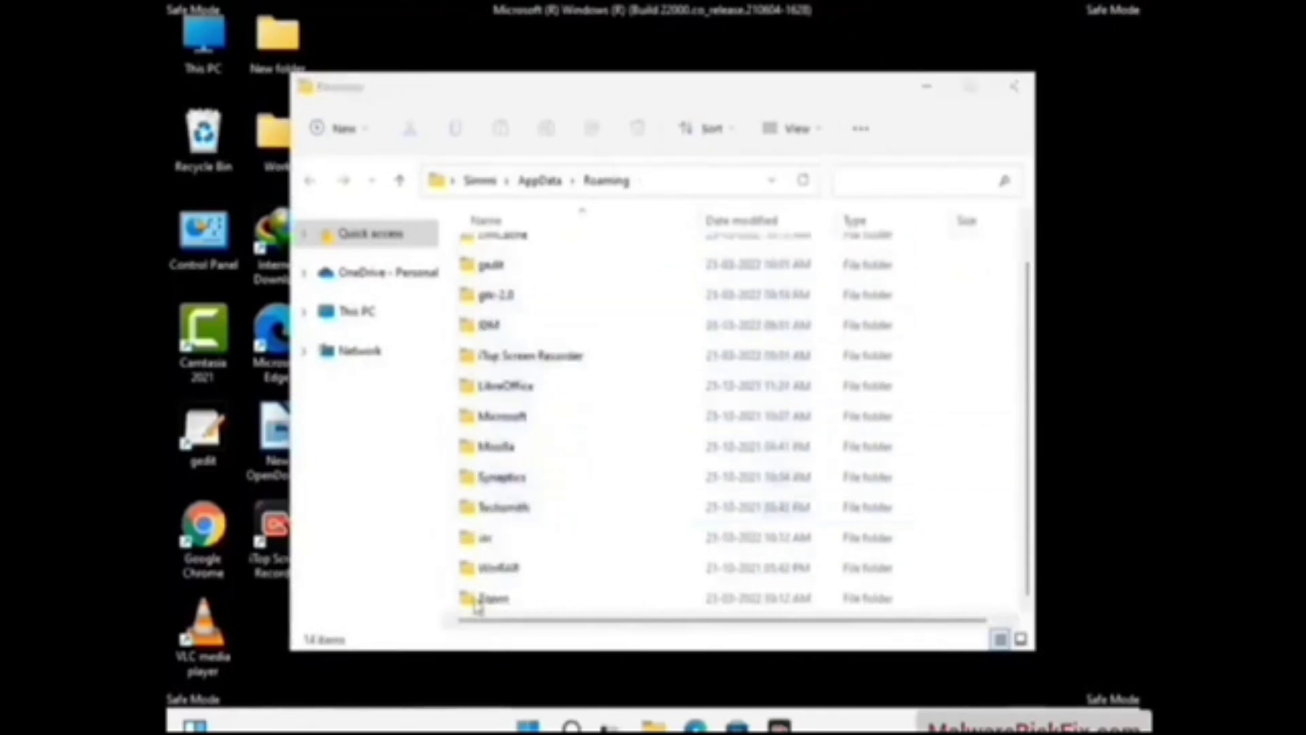
{"action": "left_click", "coordinate": [731, 598]}
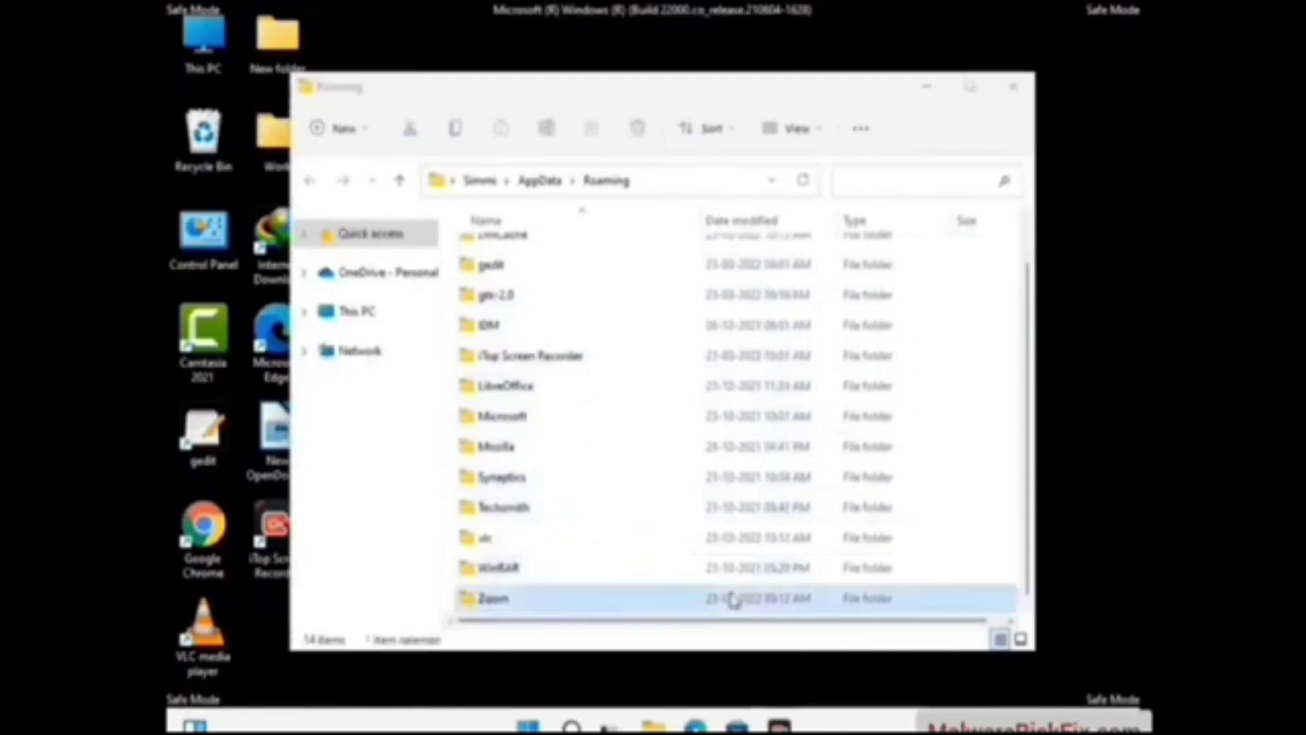
{"action": "left_click", "coordinate": [639, 129]}
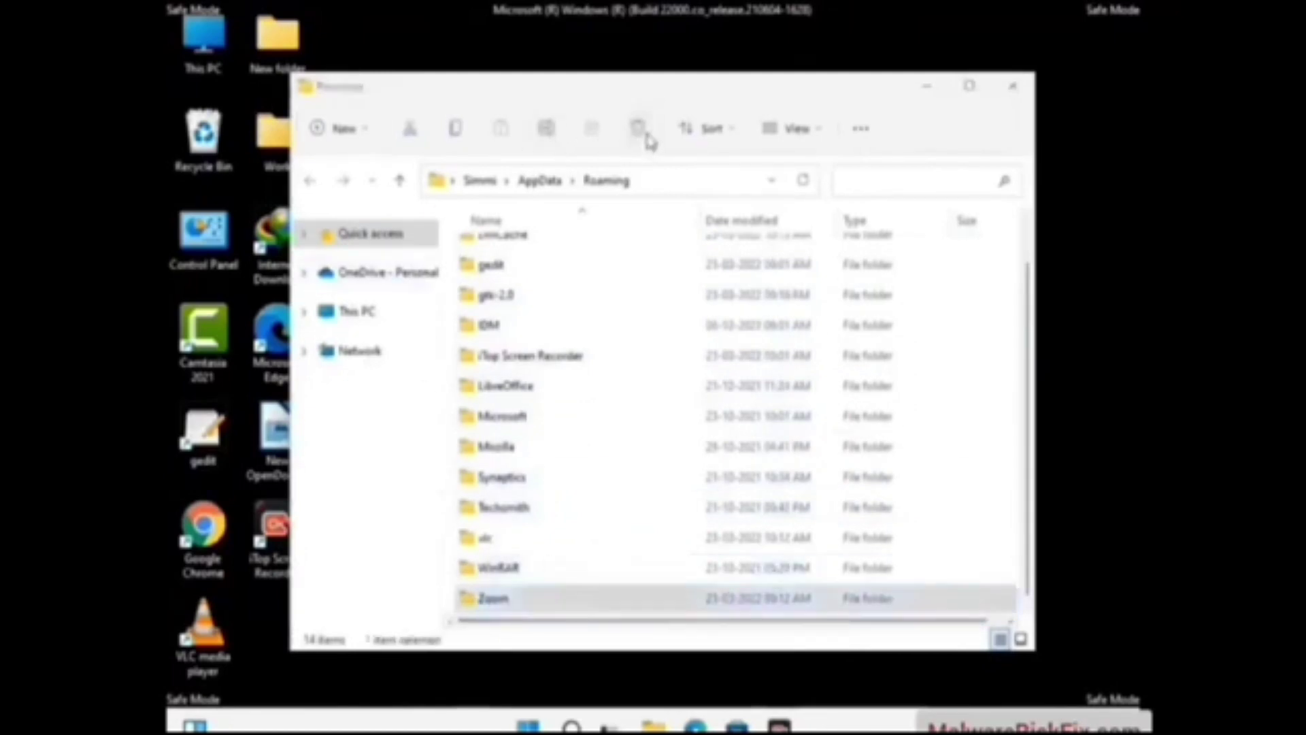
{"action": "left_click", "coordinate": [1009, 98]}
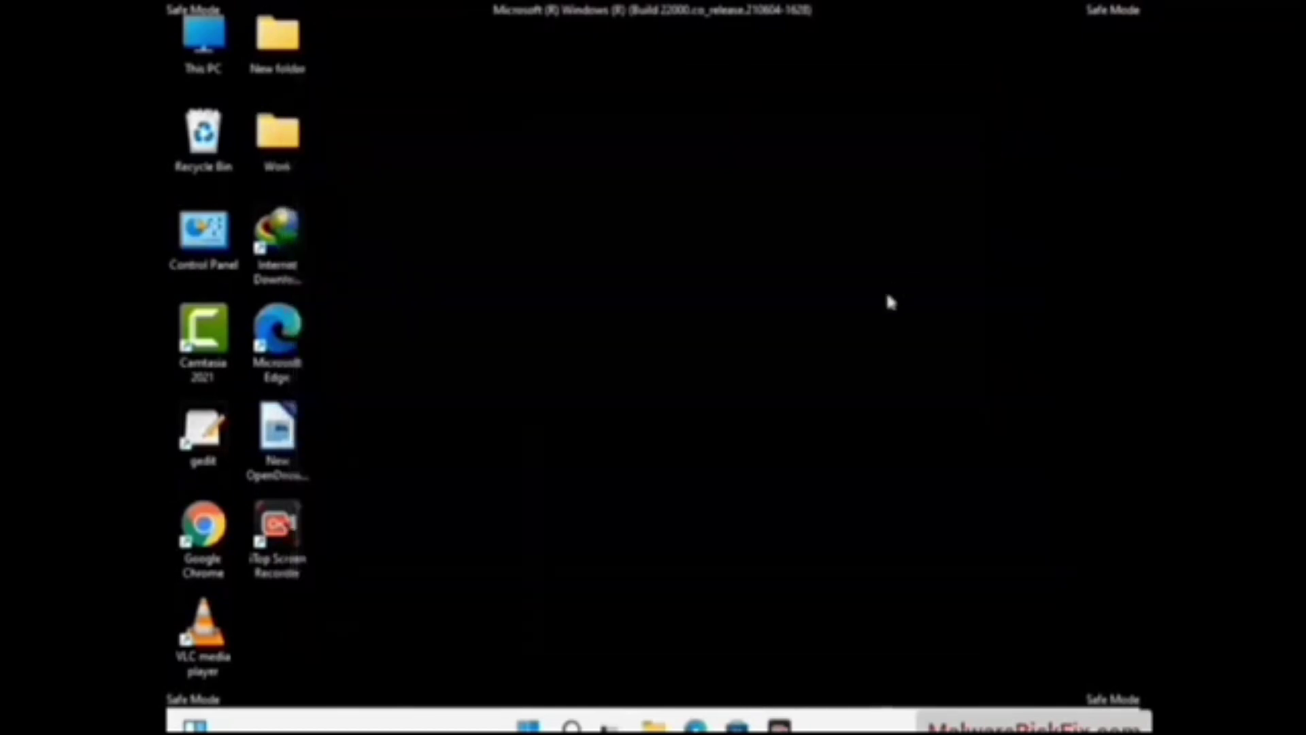
Open the AppData Local folder by running %LocalAppData% from the Run dialog.
{"action": "key", "text": "super+r"}
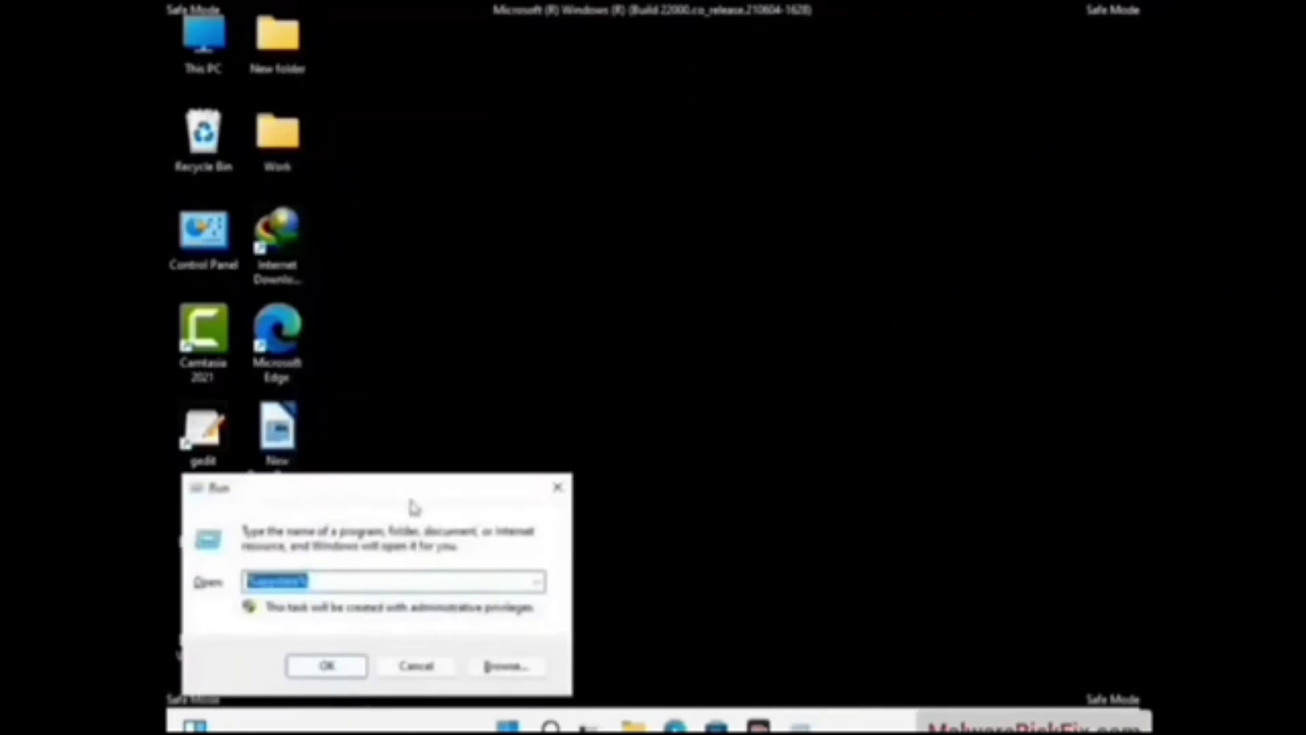
{"action": "left_click_drag", "start_coordinate": [416, 492], "coordinate": [685, 271]}
{"action": "type", "text": "%"}
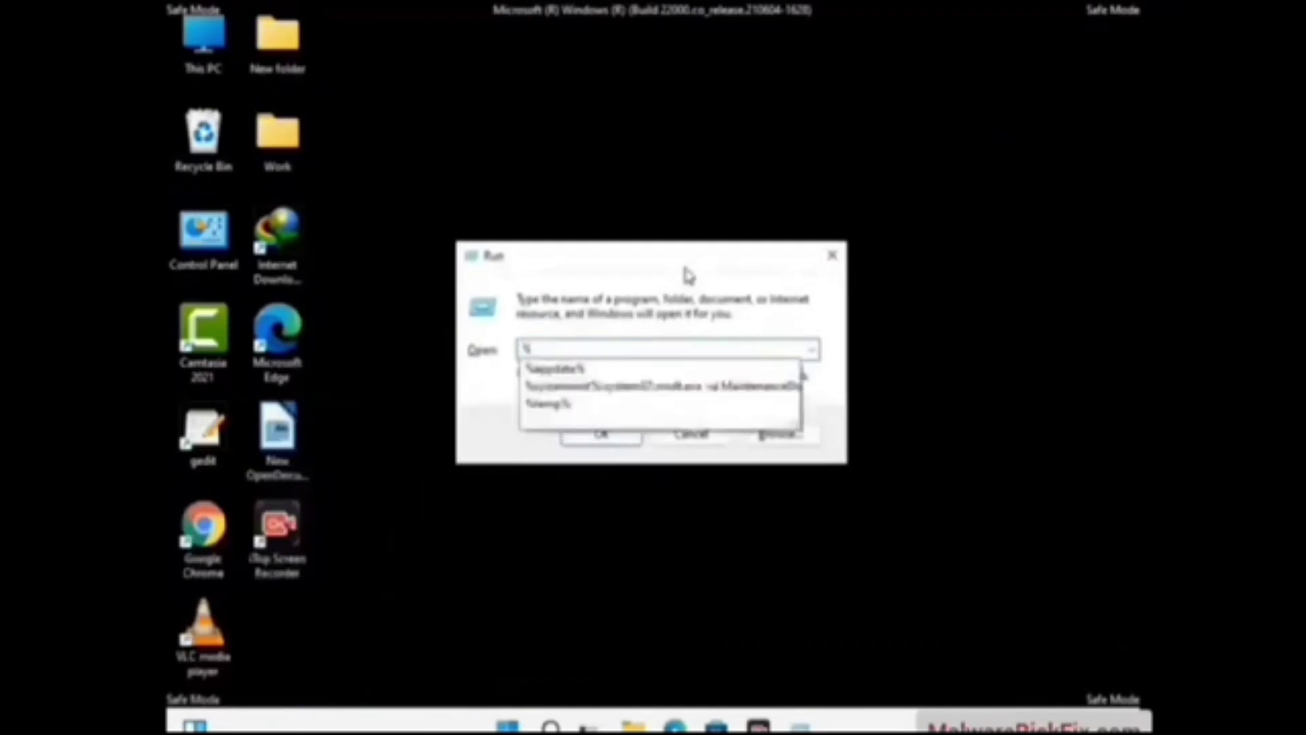
{"action": "type", "text": "te"}
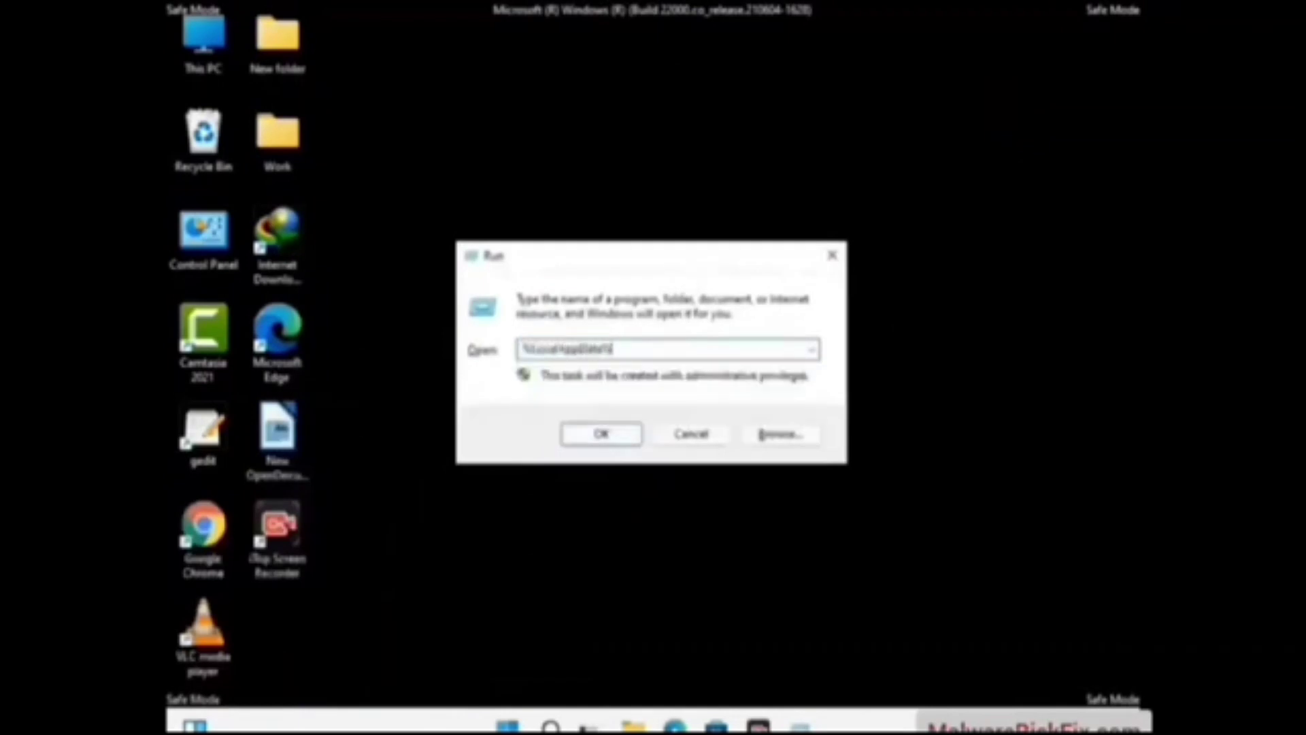
{"action": "key", "text": "Return"}
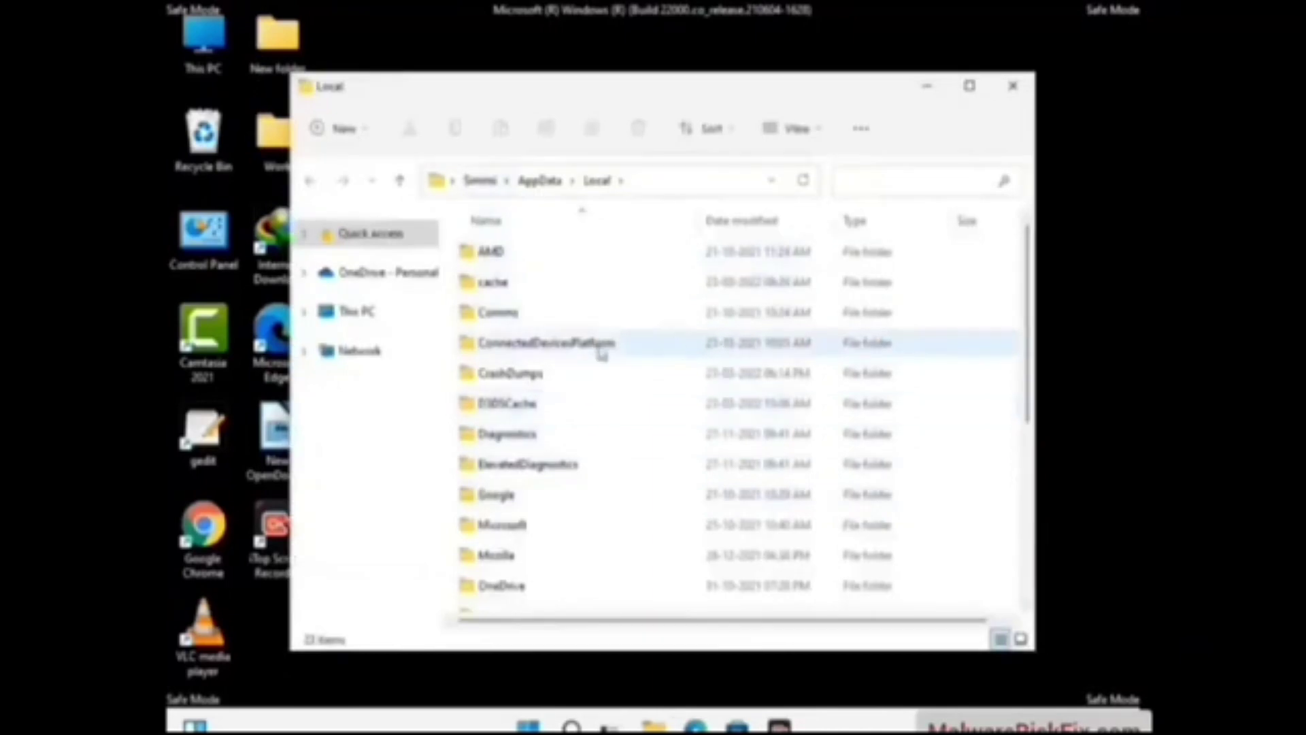
Delete the Mozilla folder from the AppData Local folder and close the window.
{"action": "scroll", "coordinate": [549, 463], "scroll_direction": "down", "scroll_amount": 2}
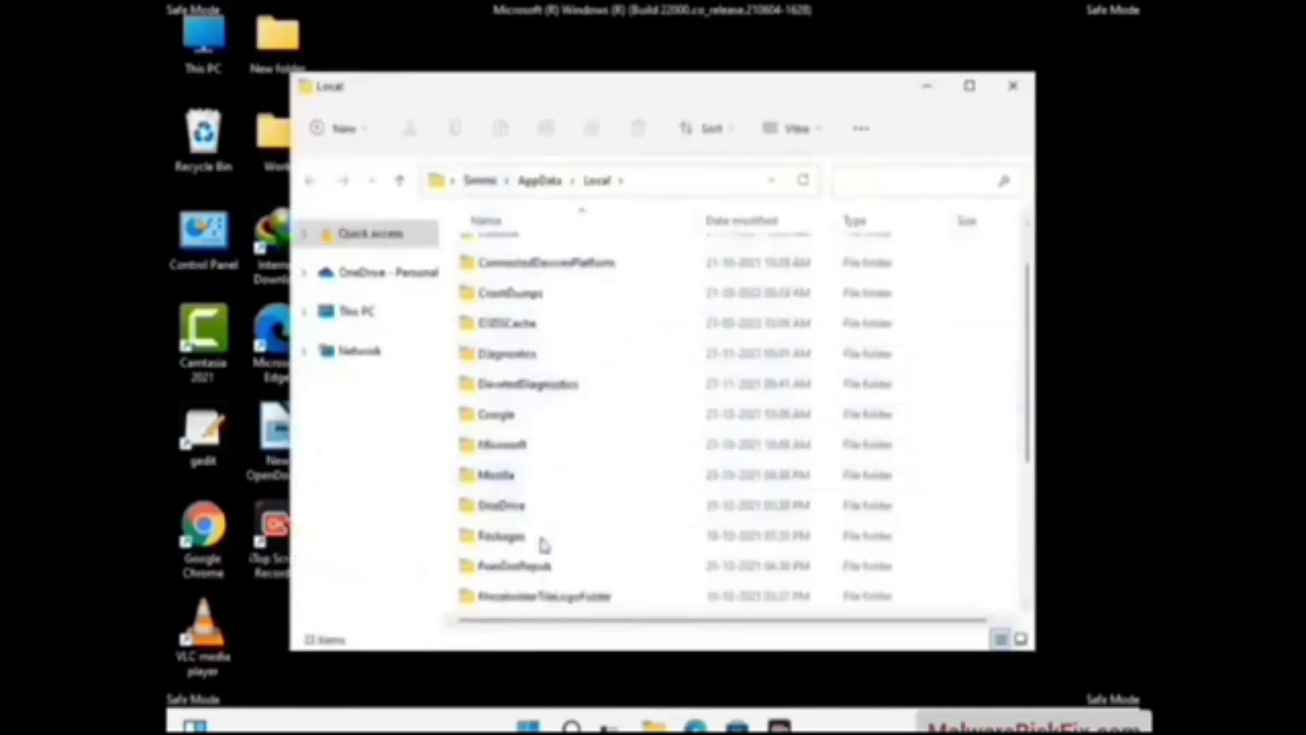
{"action": "left_click", "coordinate": [514, 484]}
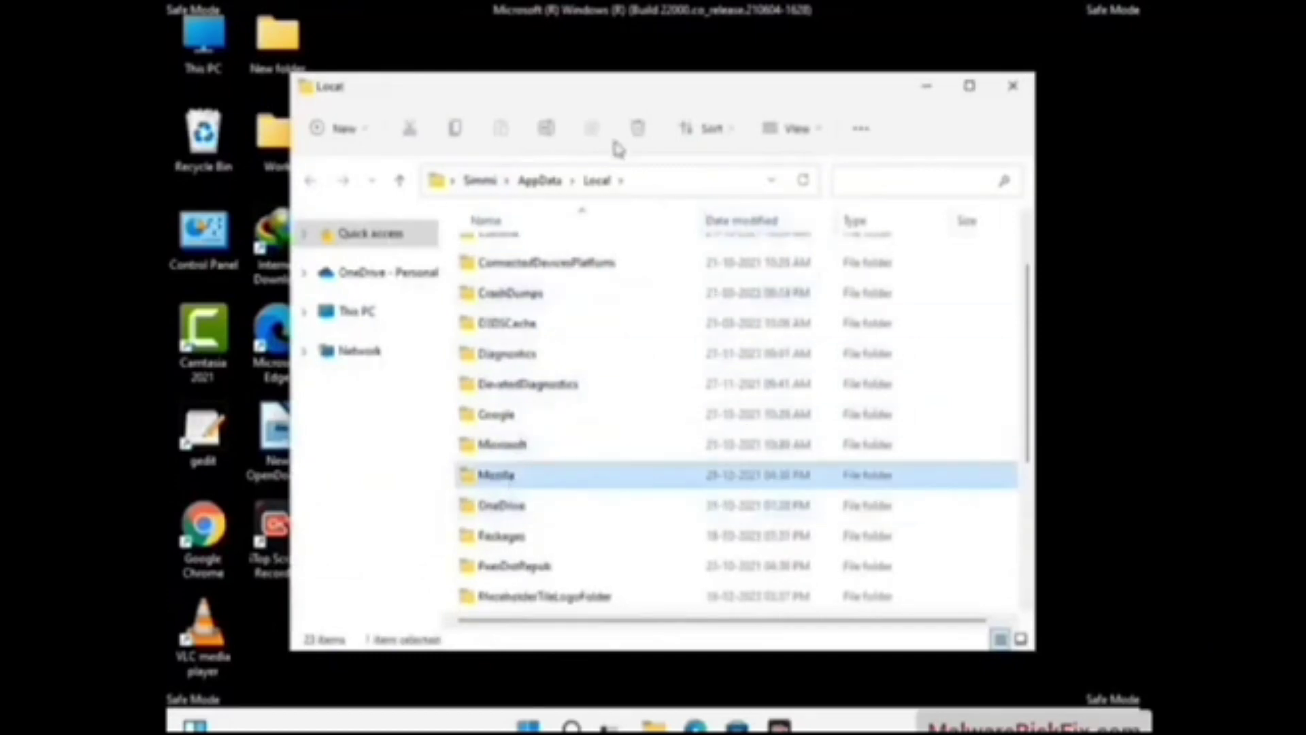
{"action": "left_click", "coordinate": [637, 142]}
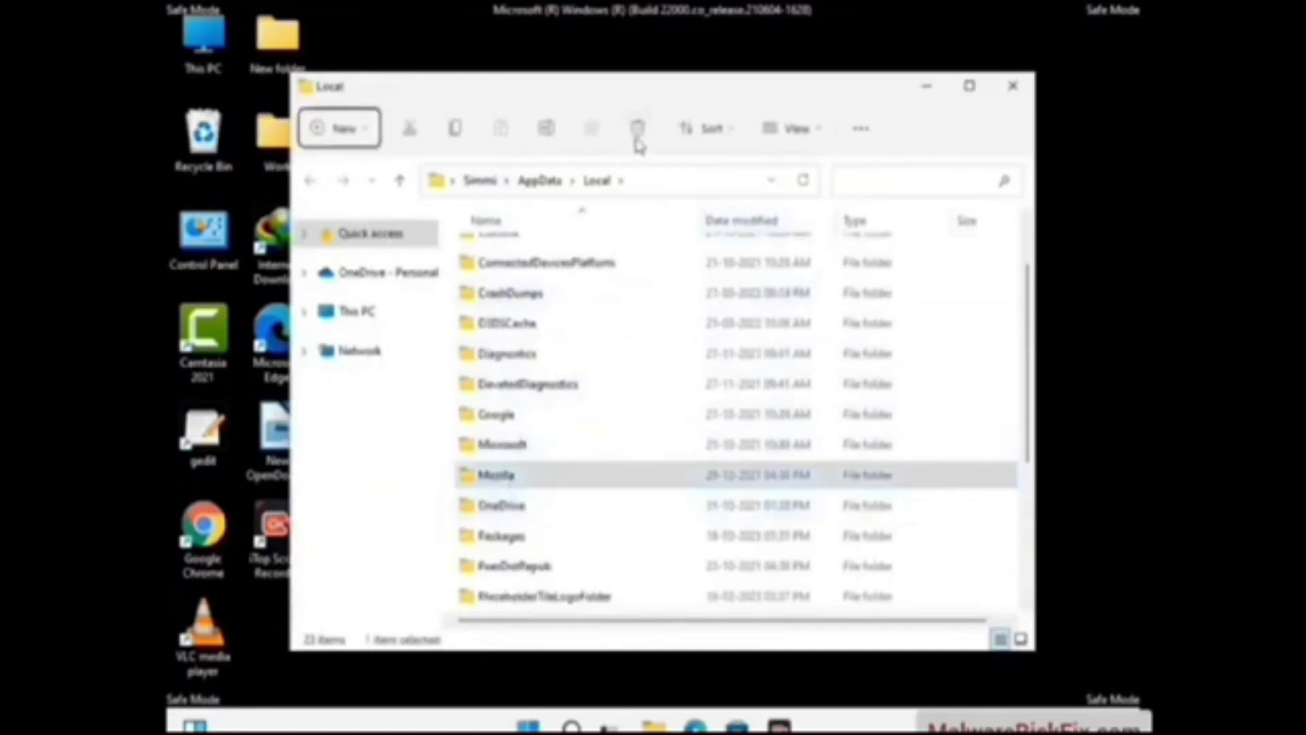
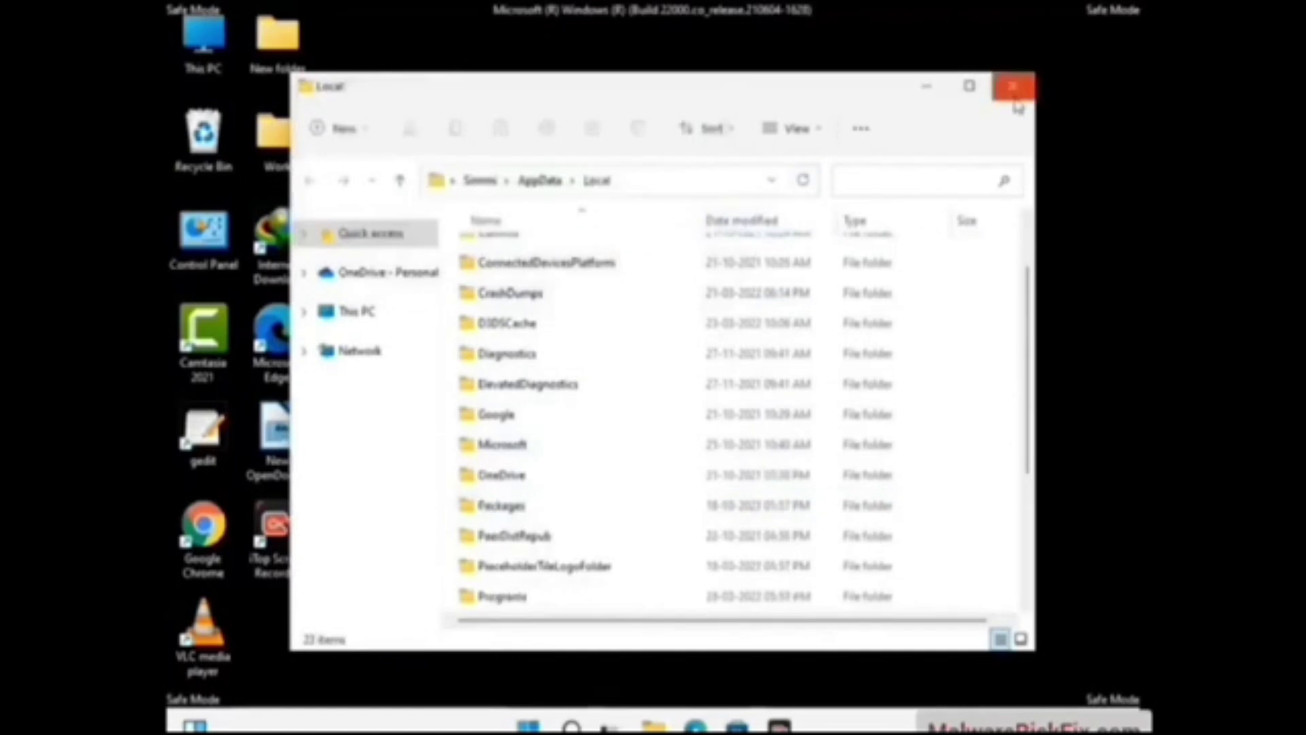
{"action": "left_click", "coordinate": [1013, 86]}
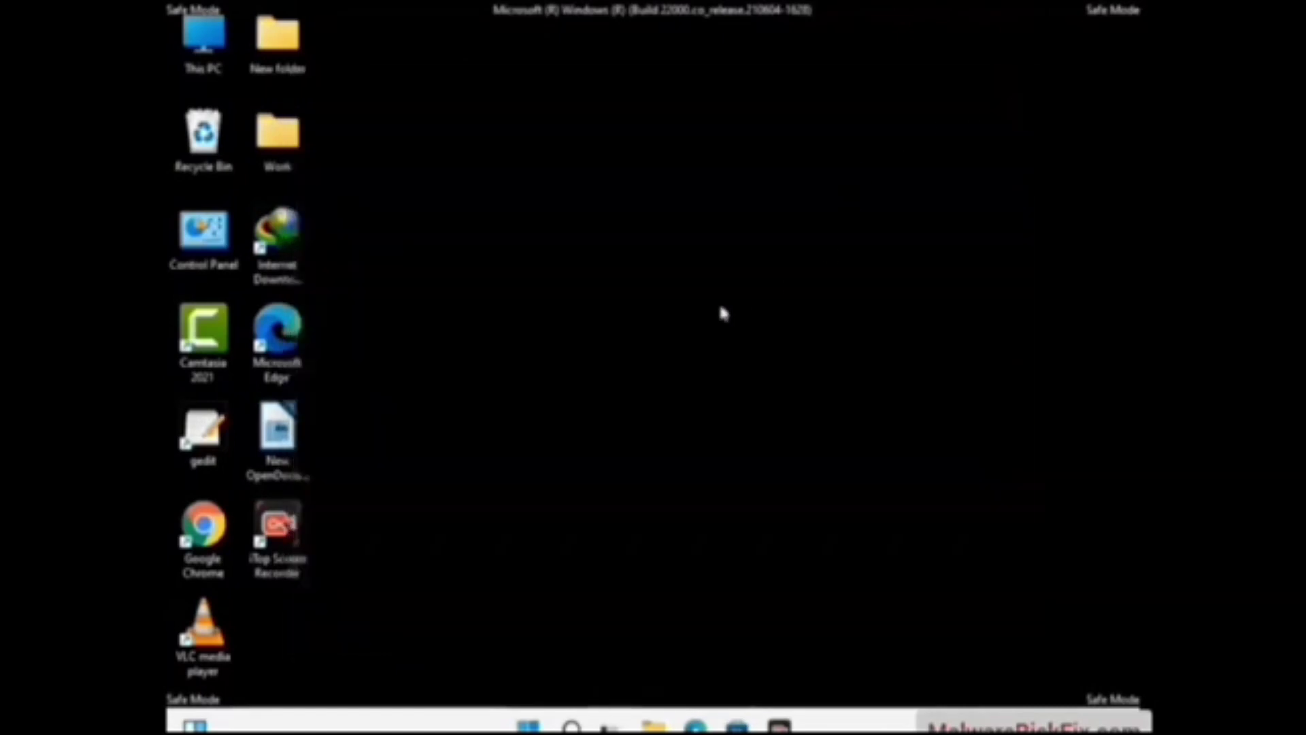
Open the ProgramData folder on drive C by running %ProgramData% from the Run dialog.
{"action": "key", "text": "super+r"}
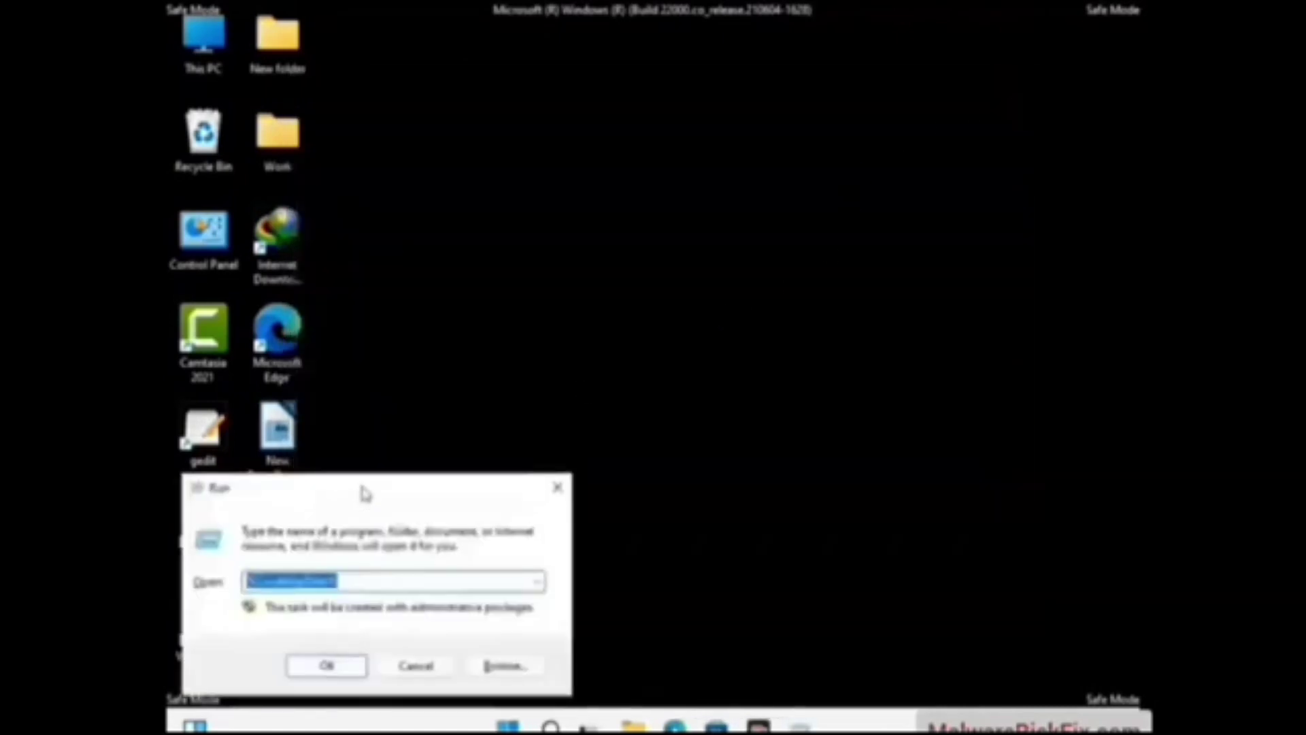
{"action": "left_click_drag", "start_coordinate": [364, 493], "coordinate": [598, 283]}
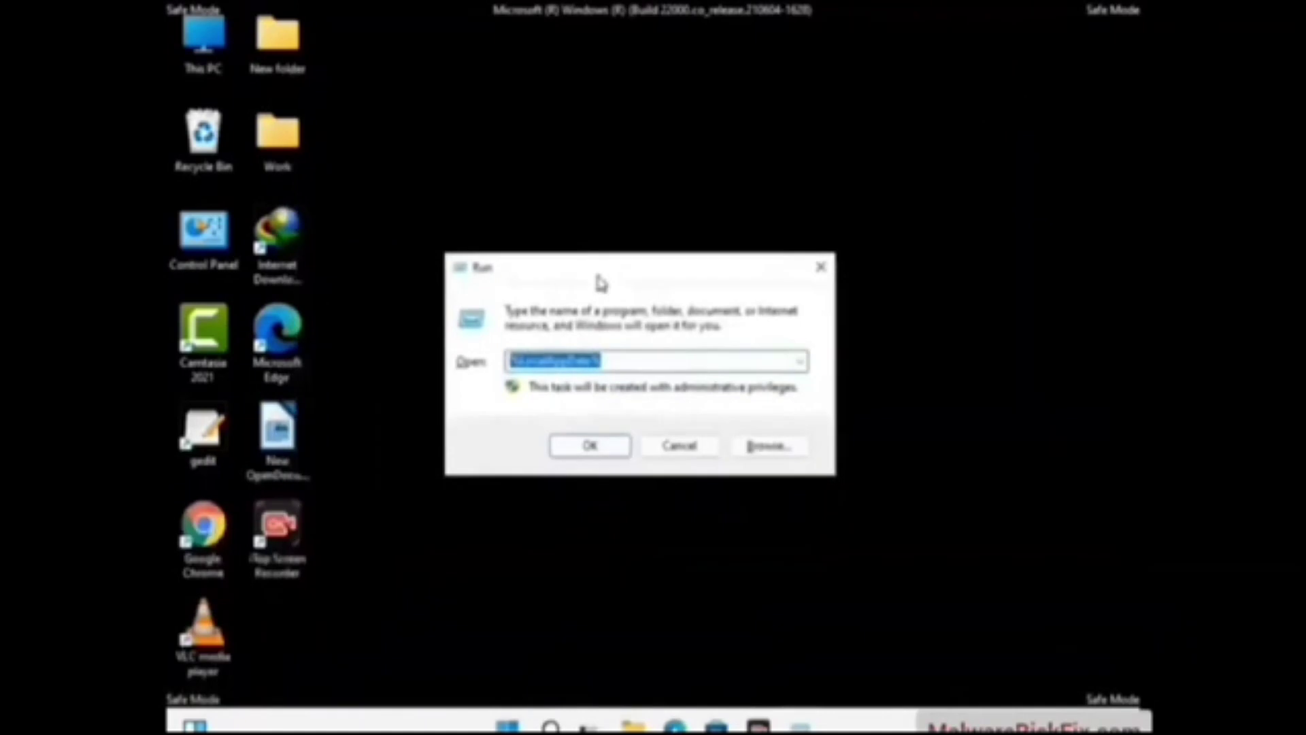
{"action": "type", "text": "%"}
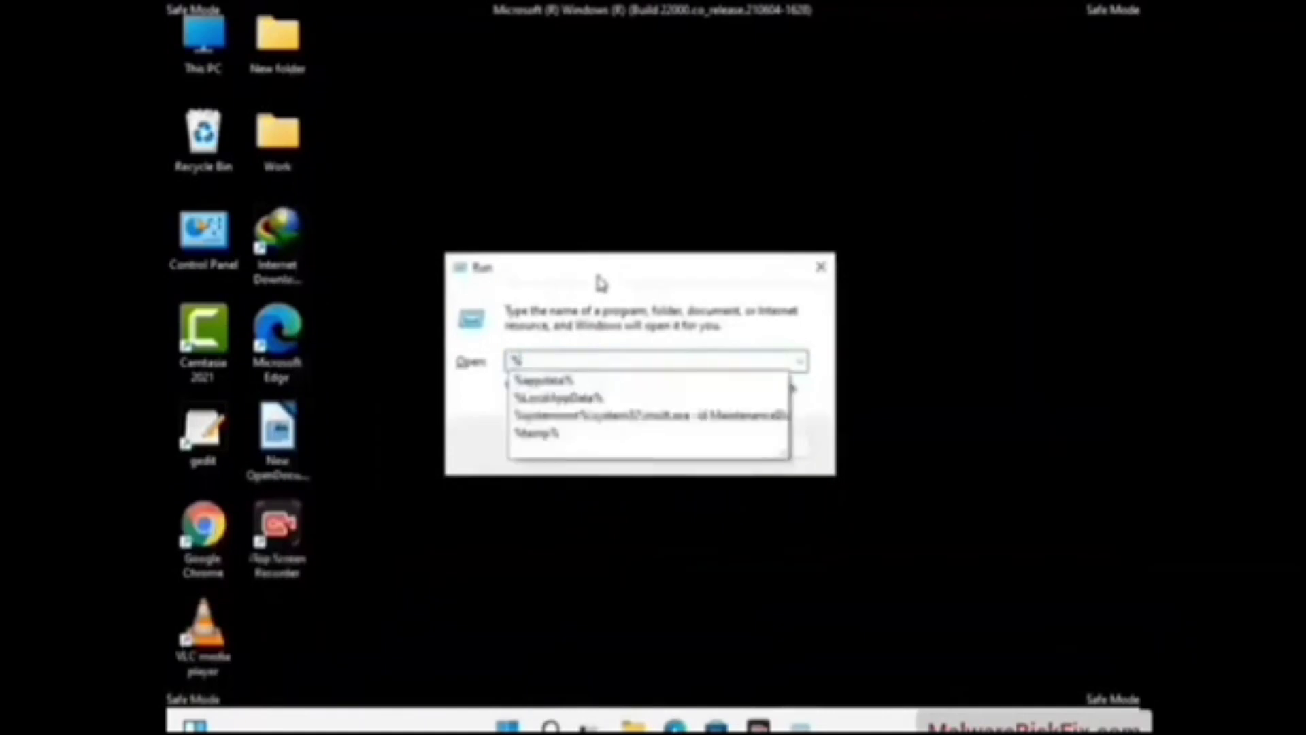
{"action": "type", "text": "Pro"}
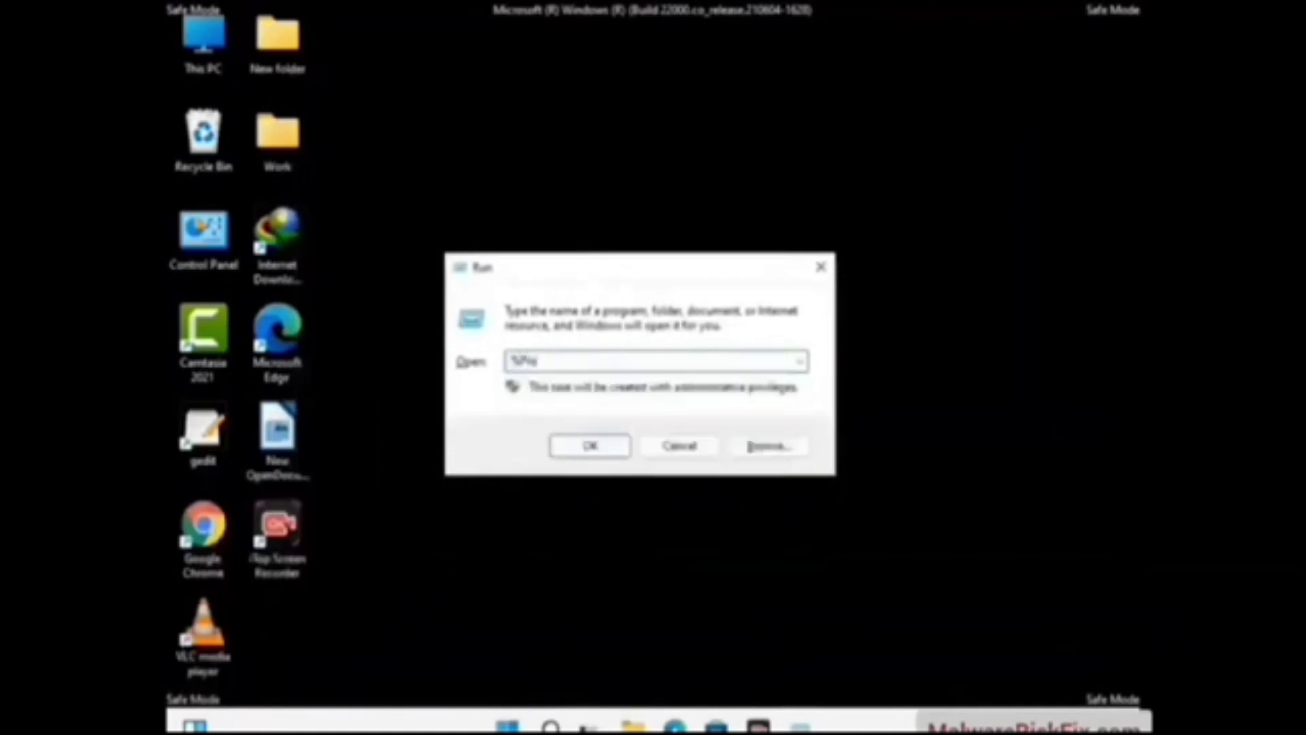
{"action": "type", "text": "gramData%\\"}
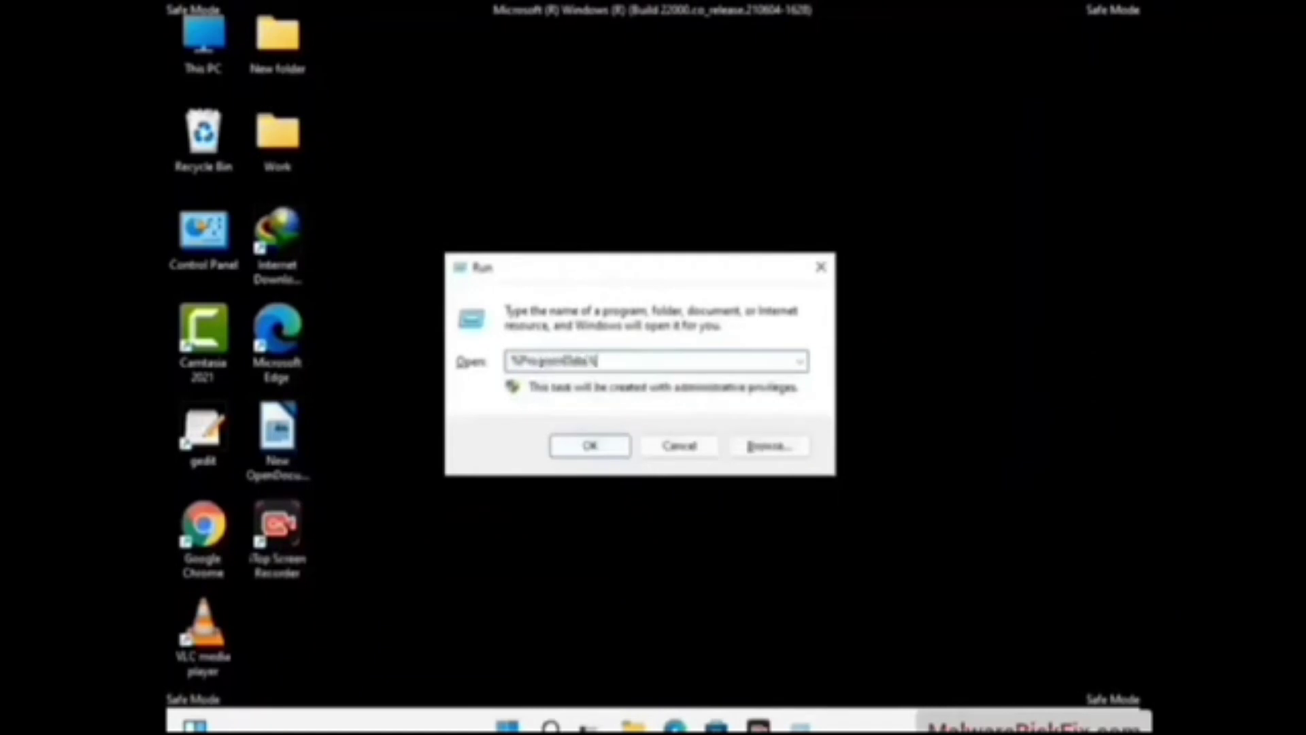
{"action": "key", "text": "Return"}
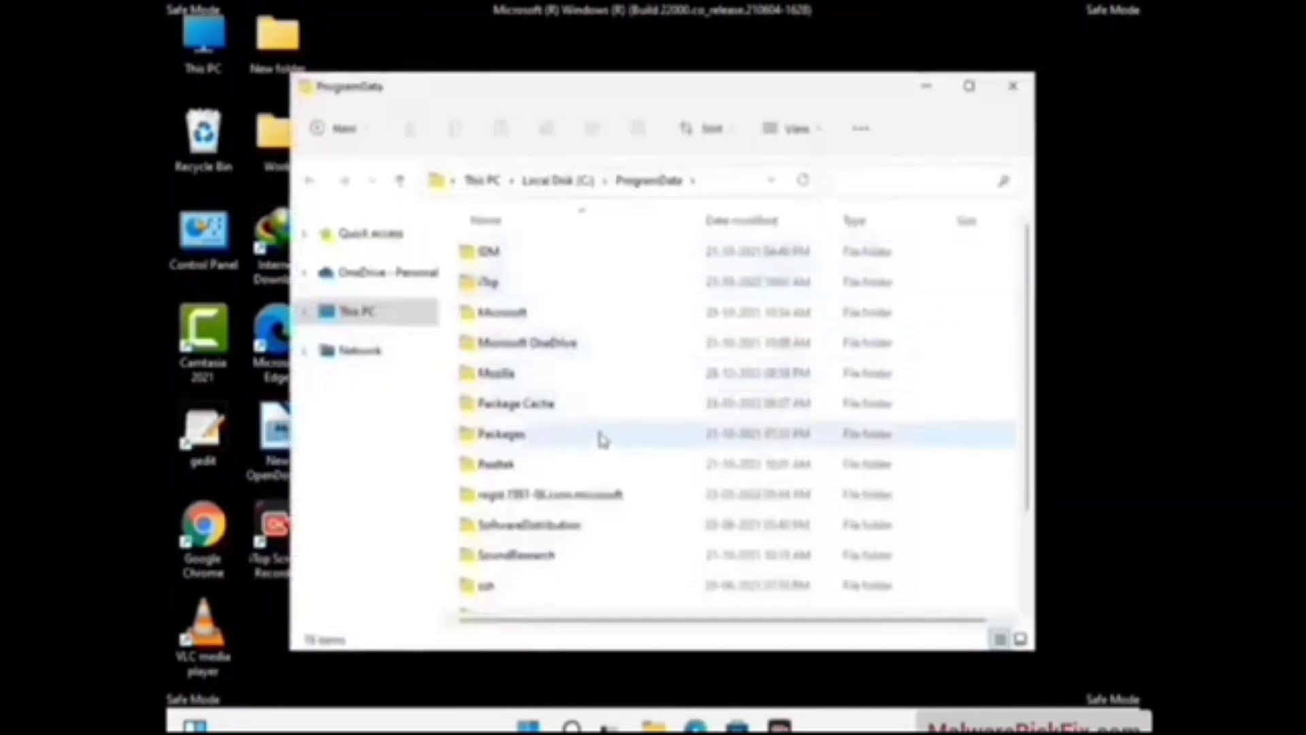
Delete the Mozilla folder from the ProgramData folder and close the window.
{"action": "scroll", "coordinate": [601, 441], "scroll_direction": "down", "scroll_amount": 1}
{"action": "scroll", "coordinate": [599, 462], "scroll_direction": "down", "scroll_amount": 1}
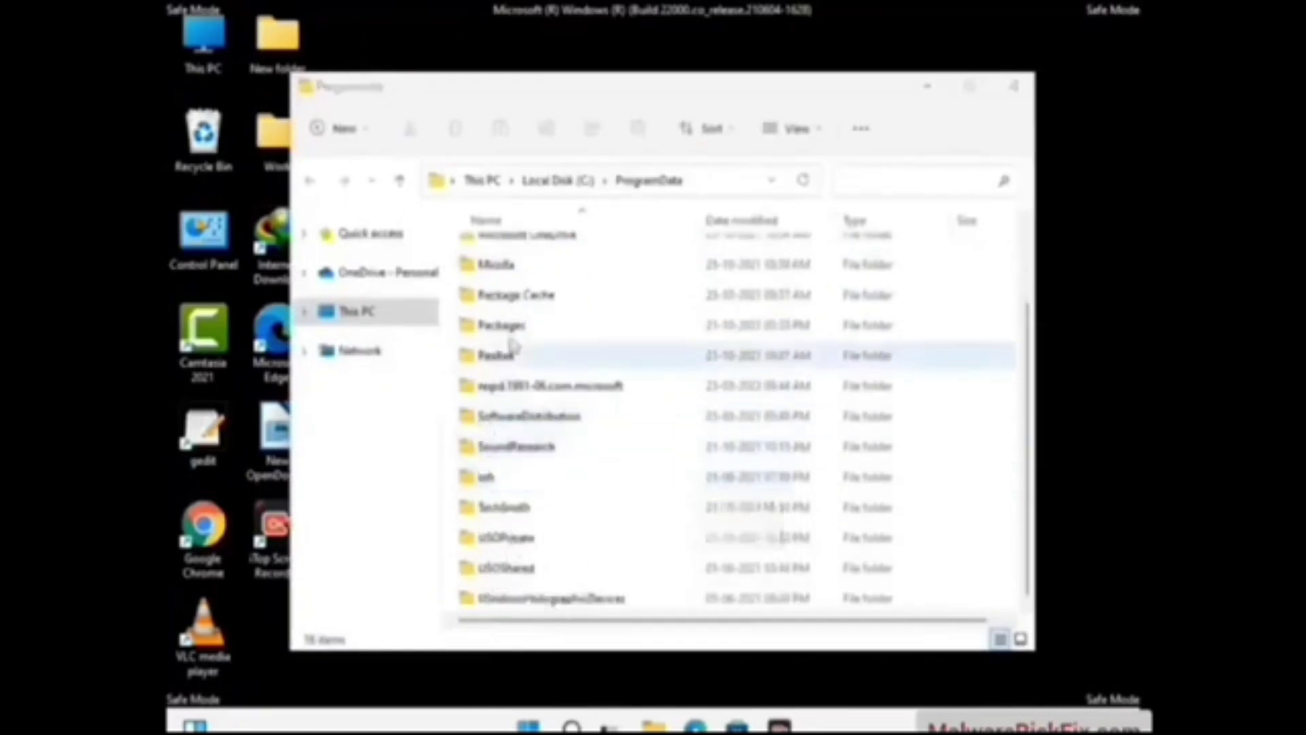
{"action": "left_click", "coordinate": [512, 264]}
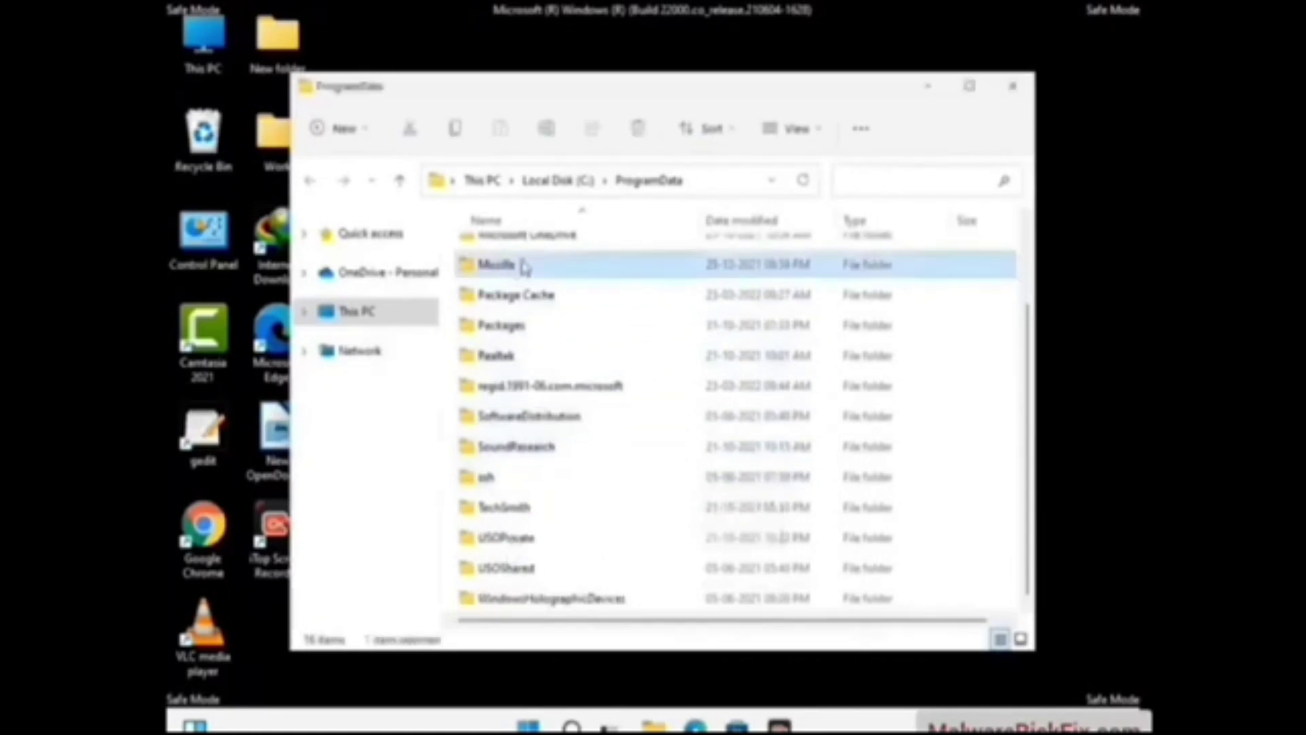
{"action": "left_click", "coordinate": [644, 132]}
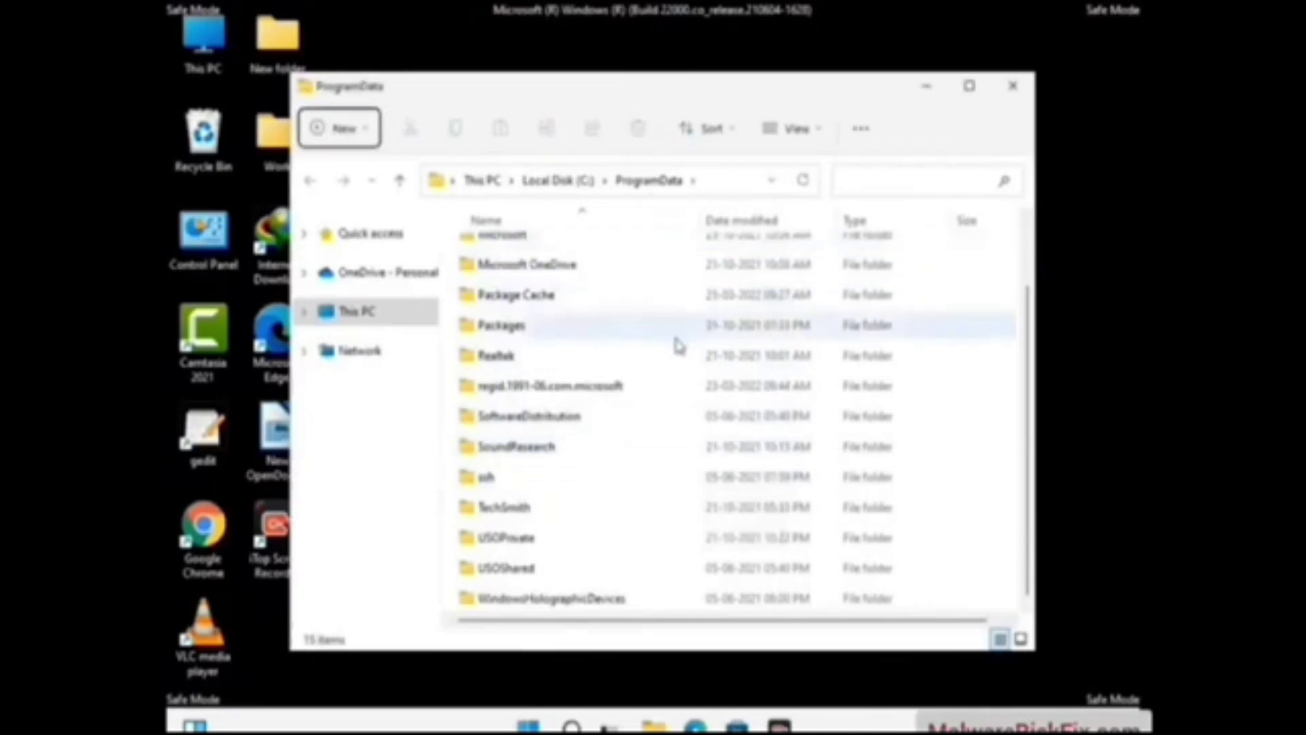
{"action": "scroll", "coordinate": [671, 422], "scroll_direction": "up", "scroll_amount": 2}
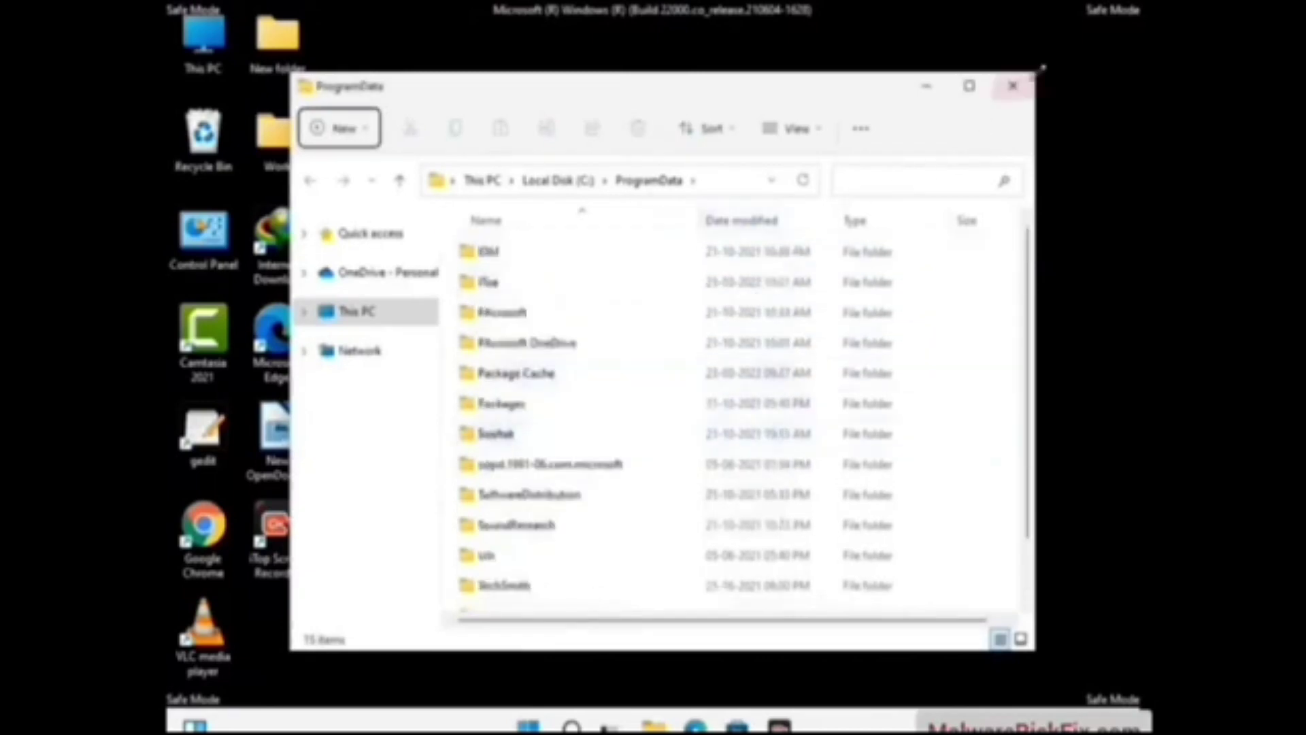
{"action": "left_click", "coordinate": [1014, 86]}
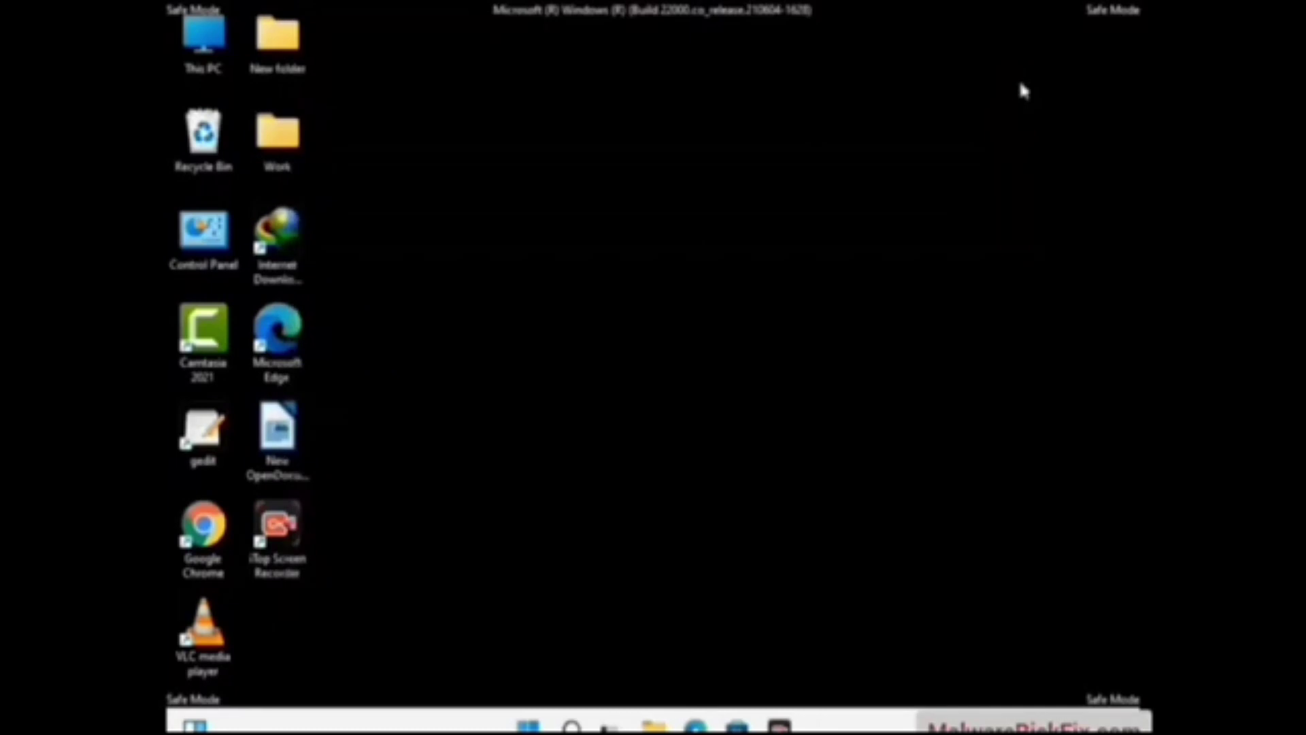
Open the Windows folder on drive C by running %WinDir% from the Run dialog.
{"action": "key", "text": "super+r"}
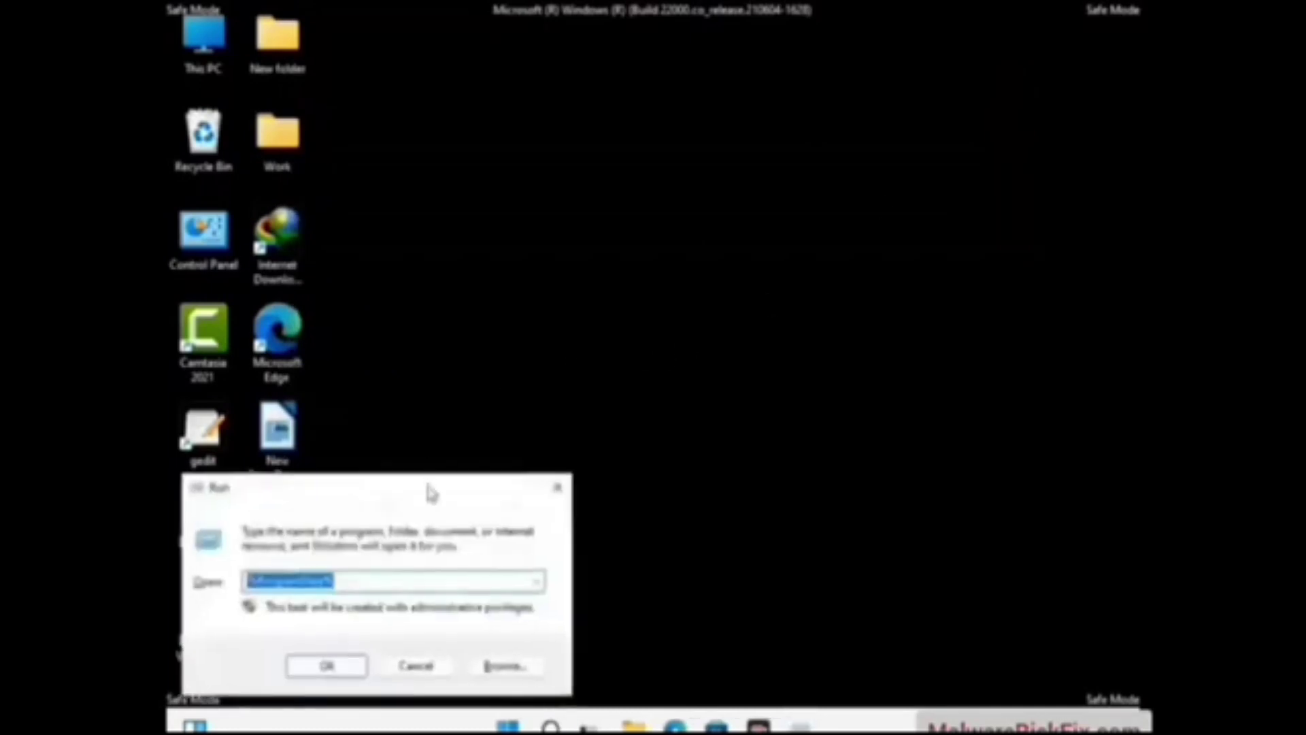
{"action": "left_click_drag", "start_coordinate": [429, 490], "coordinate": [682, 274]}
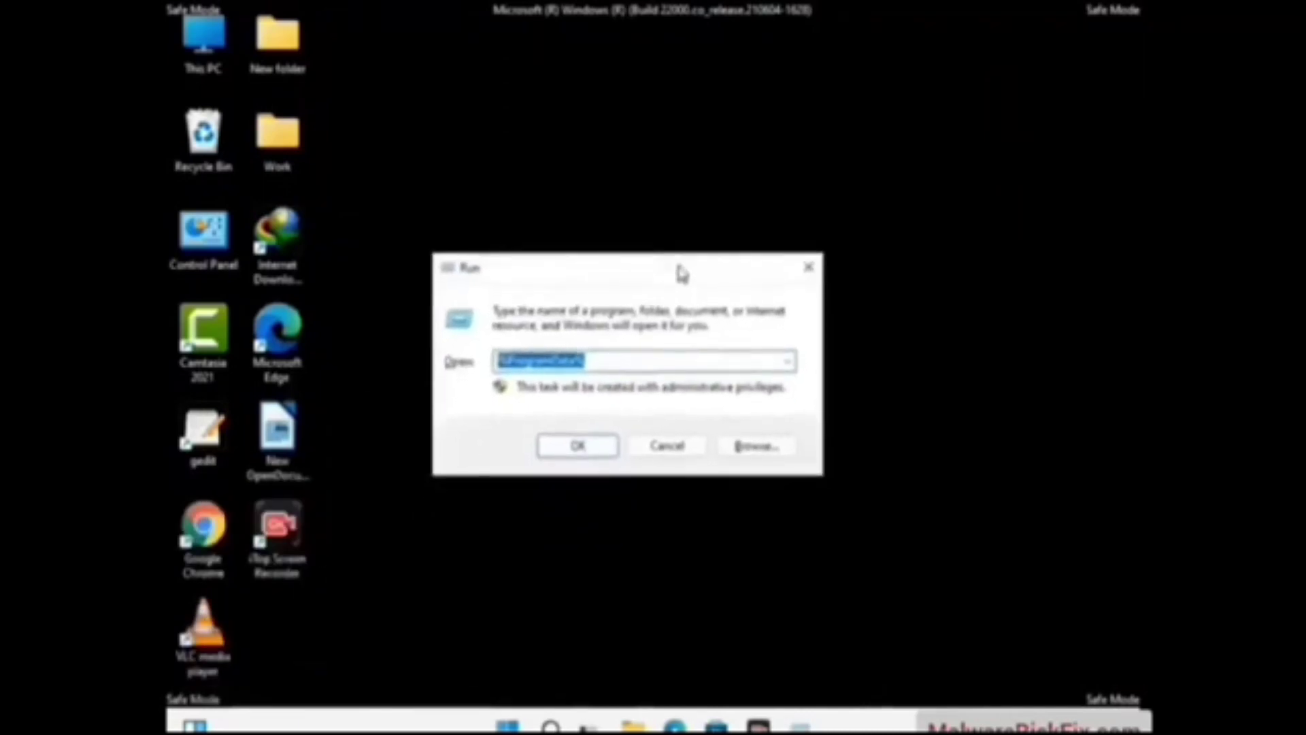
{"action": "type", "text": "%"}
{"action": "type", "text": "temp%"}
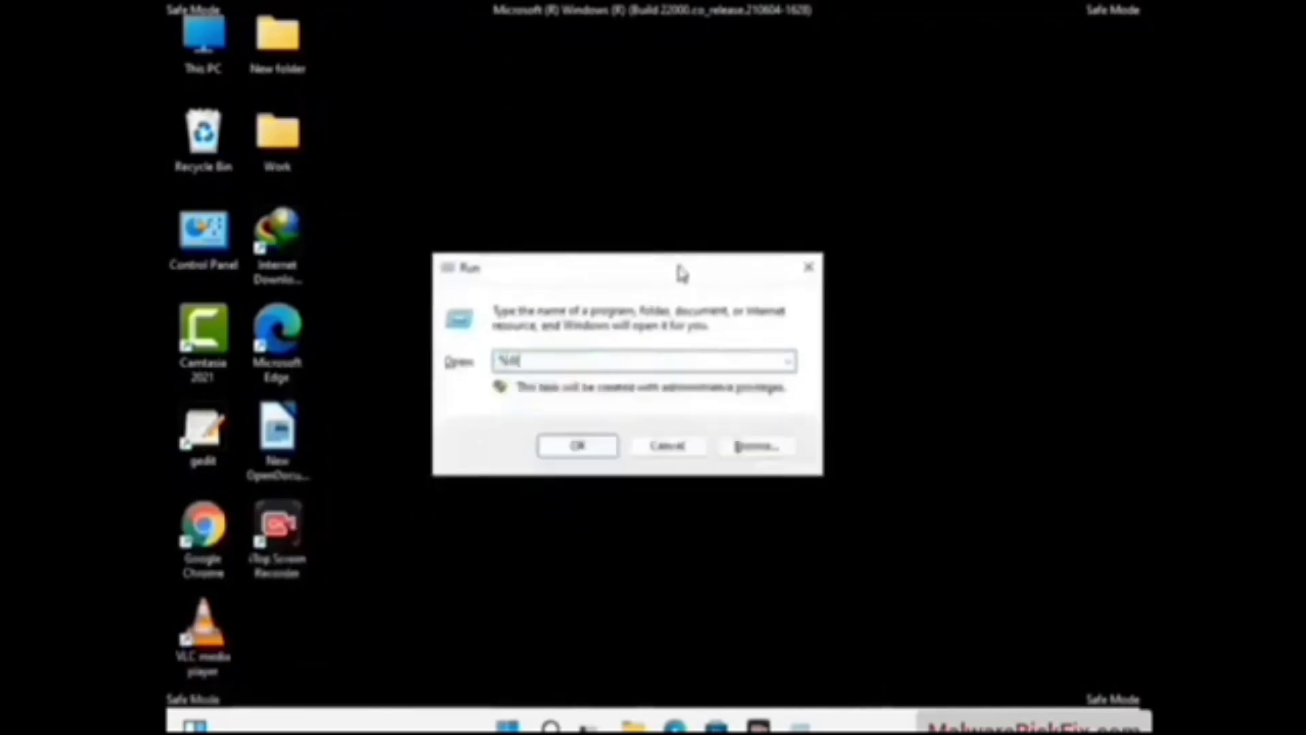
{"action": "type", "text": "r%"}
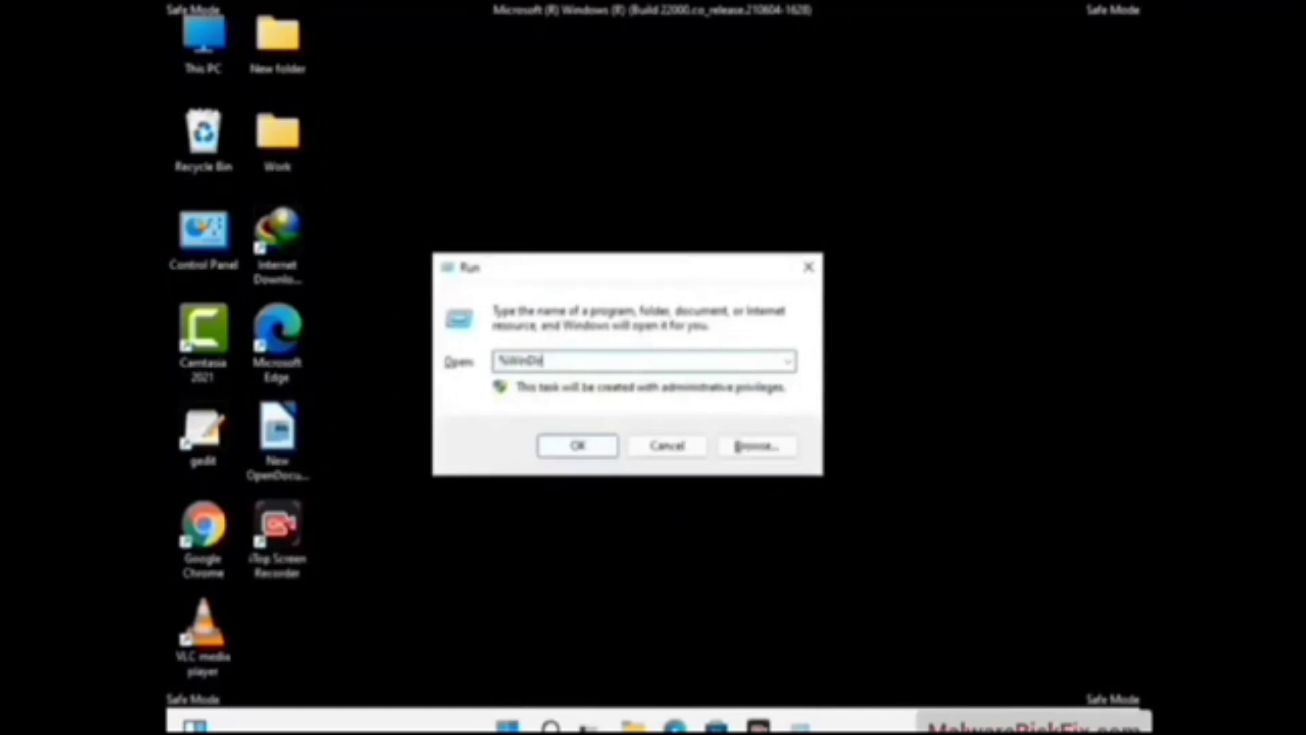
{"action": "key", "text": "Return"}
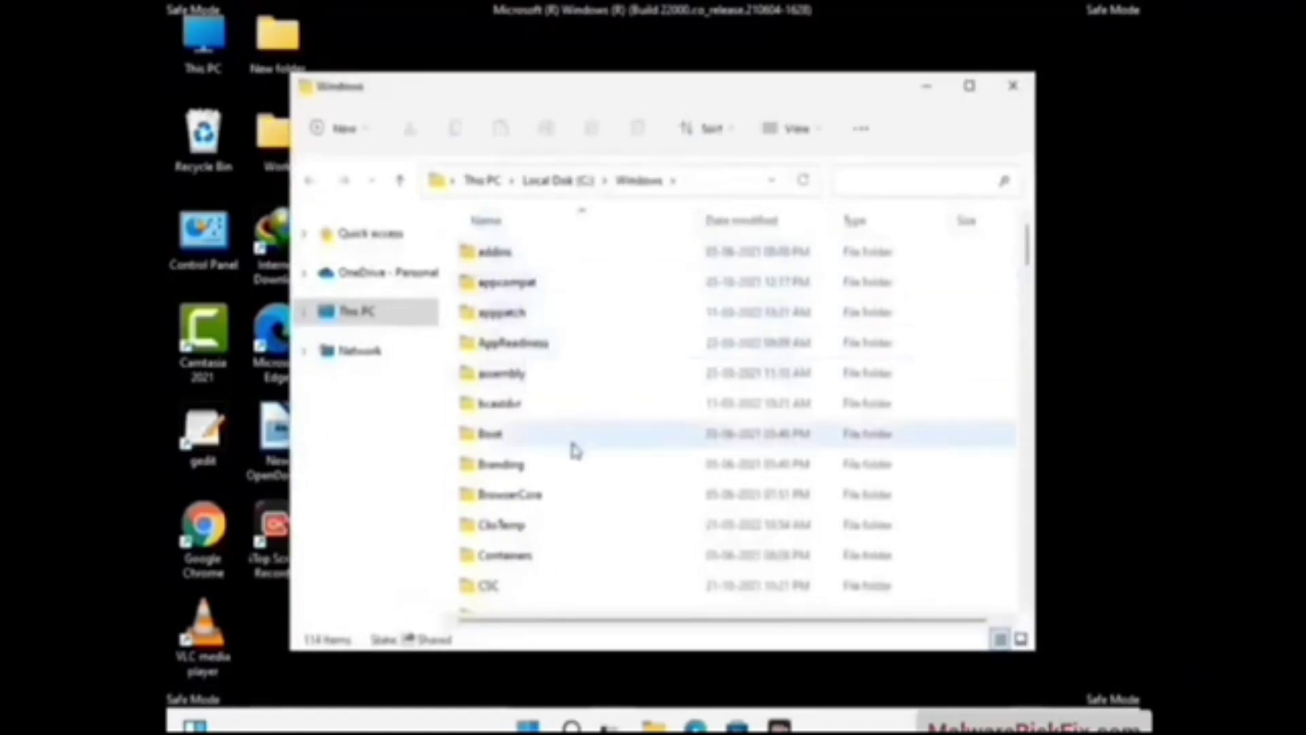
Look through the contents of the Windows folder for suspicious folders and files, and close the window.
{"action": "scroll", "coordinate": [575, 458], "scroll_direction": "down", "scroll_amount": 2}
{"action": "scroll", "coordinate": [579, 468], "scroll_direction": "down", "scroll_amount": 1}
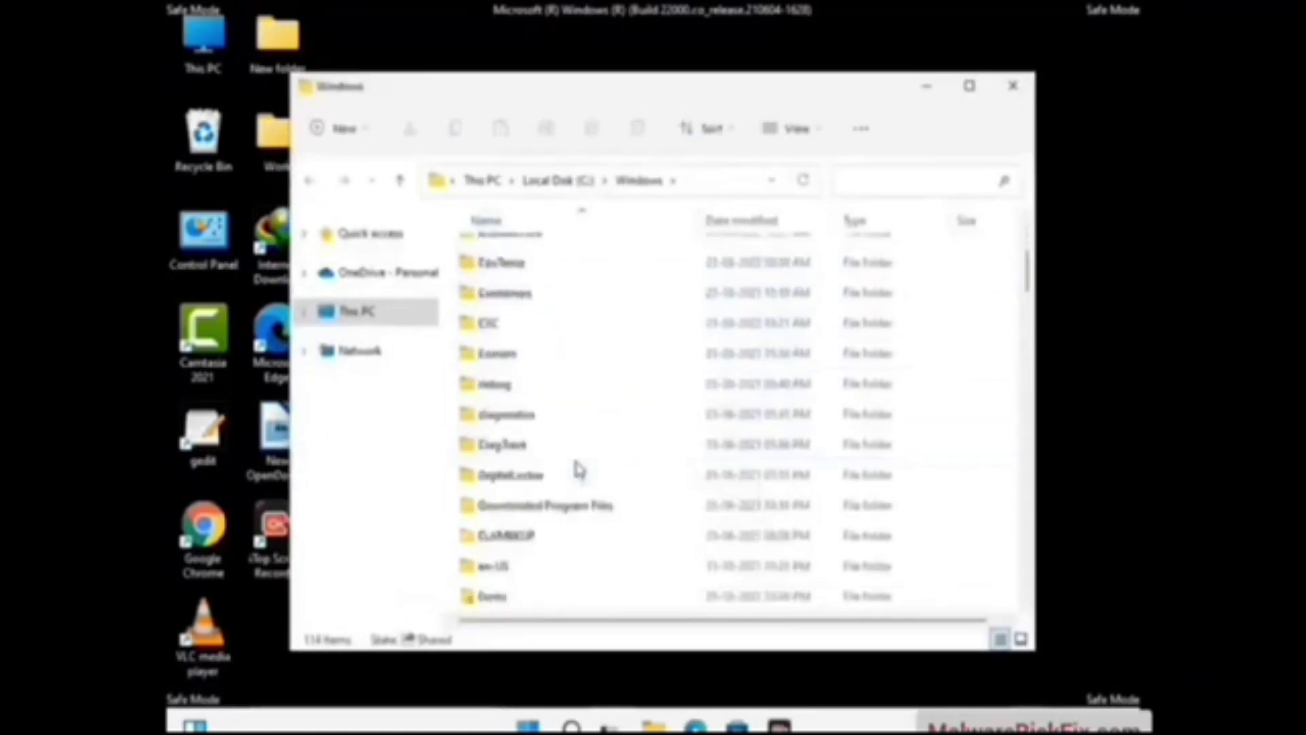
{"action": "scroll", "coordinate": [579, 469], "scroll_direction": "down", "scroll_amount": 1}
{"action": "scroll", "coordinate": [579, 472], "scroll_direction": "down", "scroll_amount": 5}
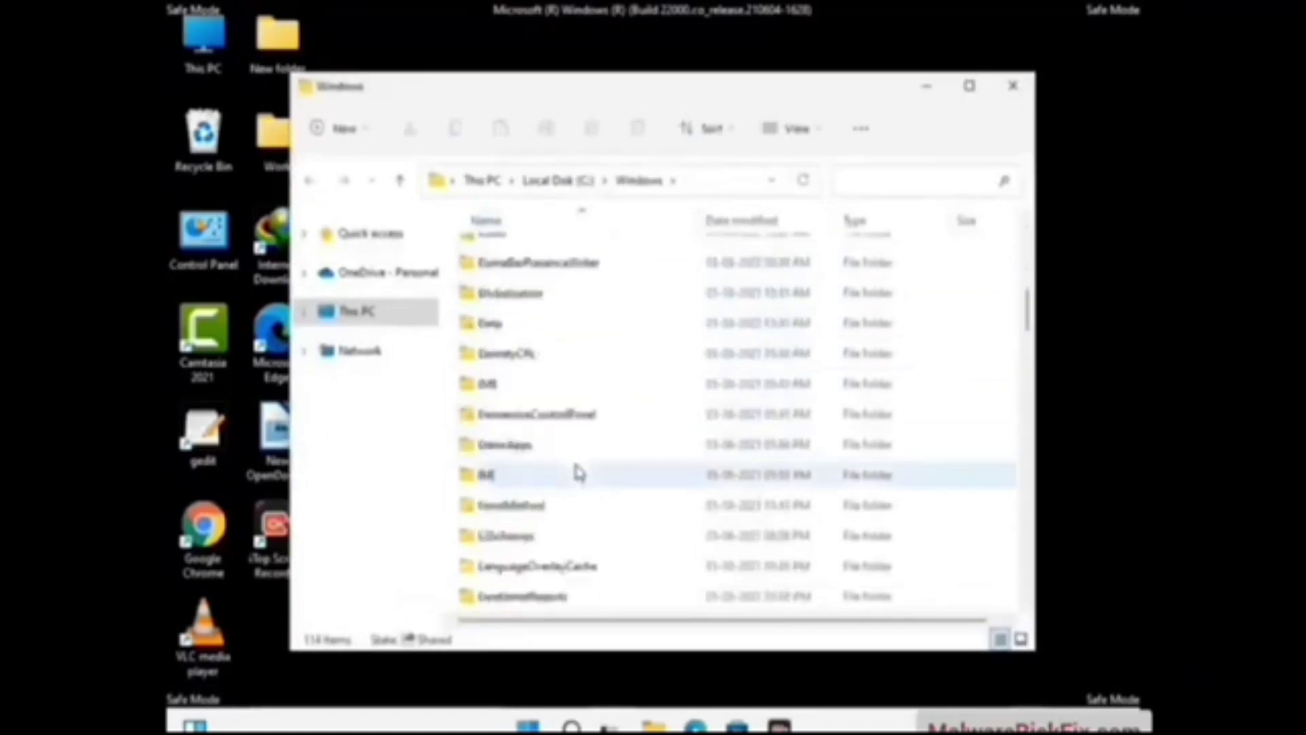
{"action": "scroll", "coordinate": [579, 473], "scroll_direction": "down", "scroll_amount": 6}
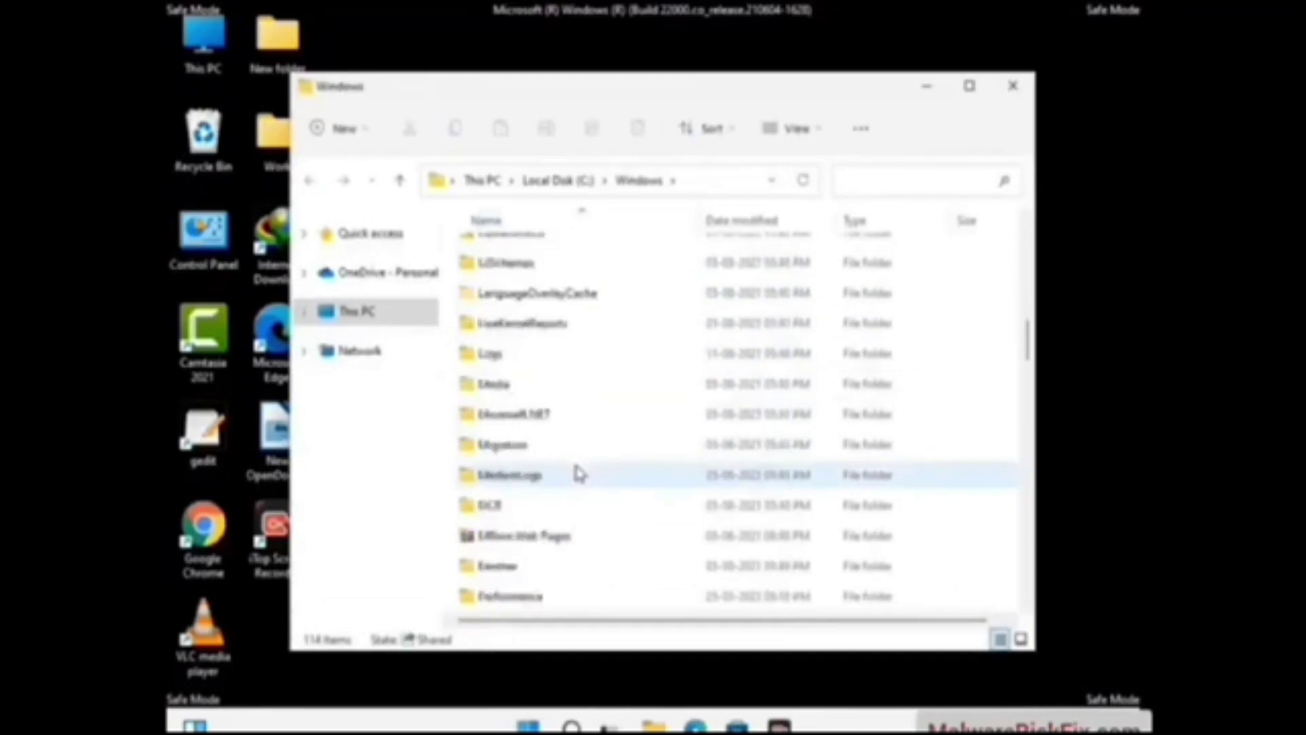
{"action": "scroll", "coordinate": [579, 473], "scroll_direction": "down", "scroll_amount": 7}
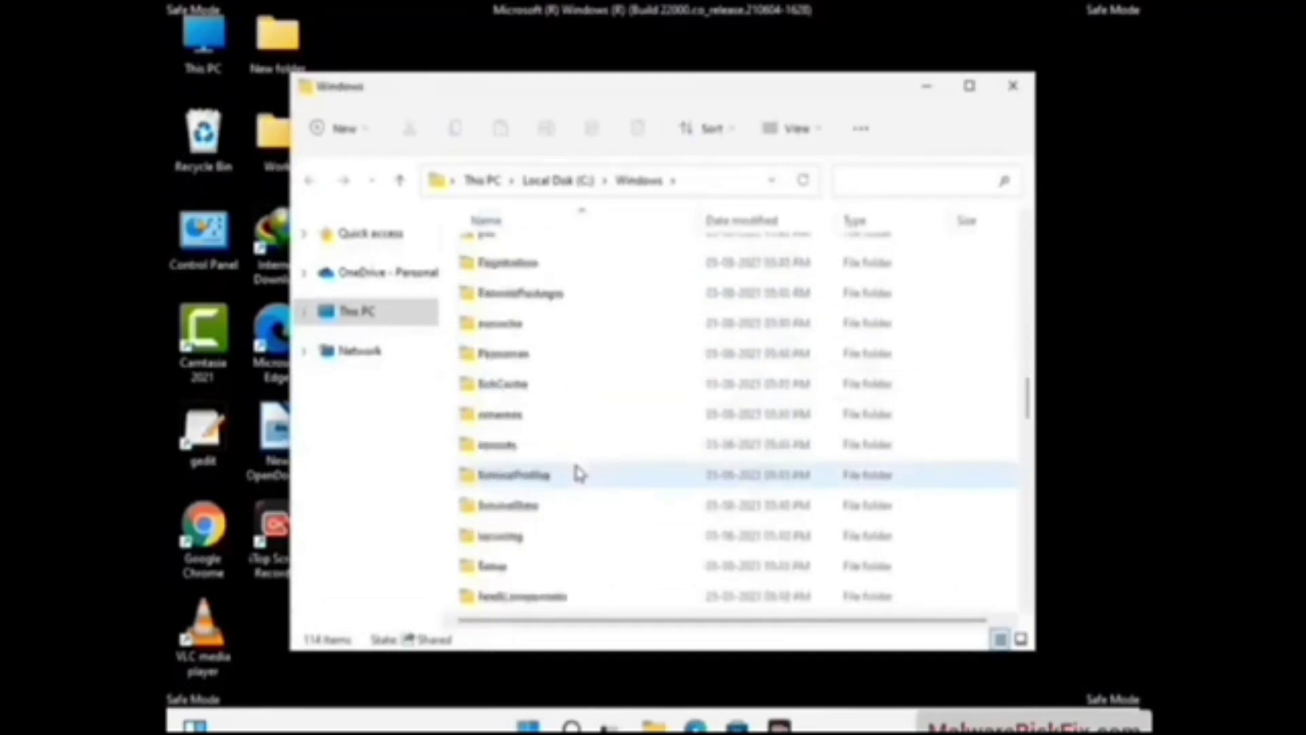
{"action": "scroll", "coordinate": [579, 473], "scroll_direction": "down", "scroll_amount": 7}
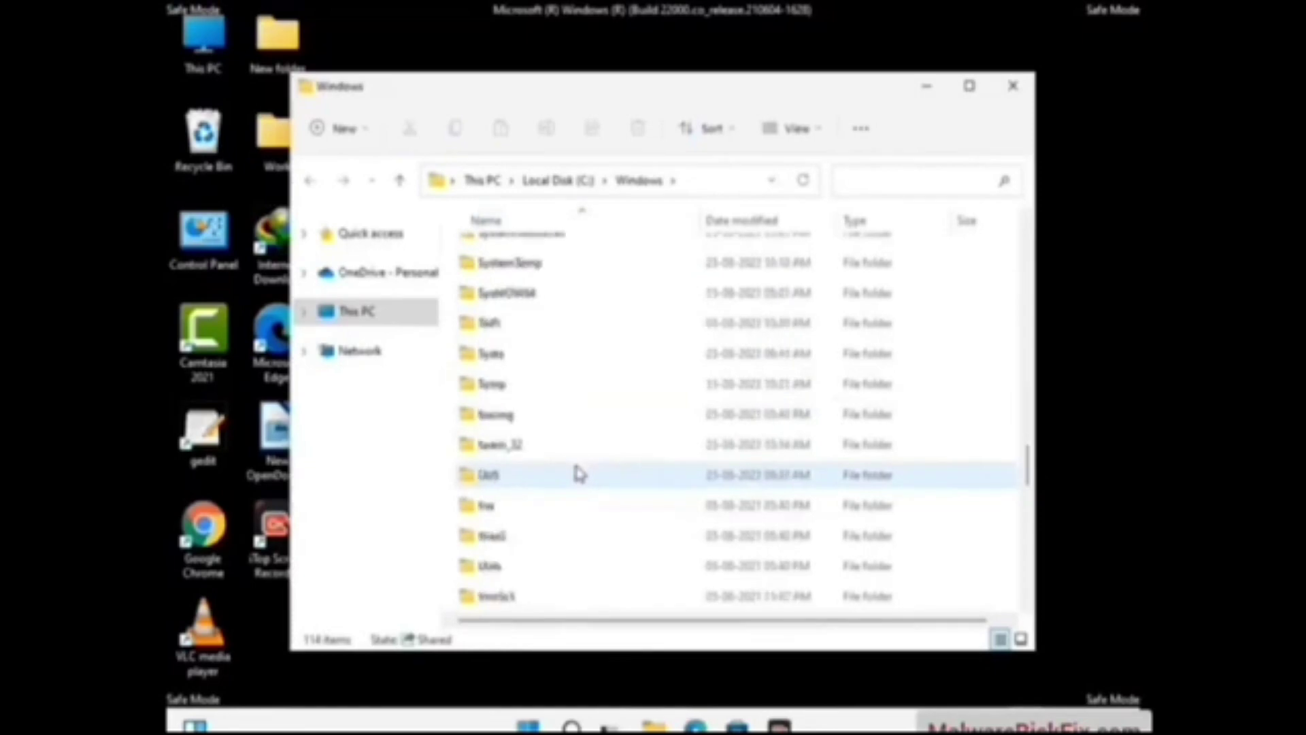
{"action": "scroll", "coordinate": [579, 472], "scroll_direction": "down", "scroll_amount": 3}
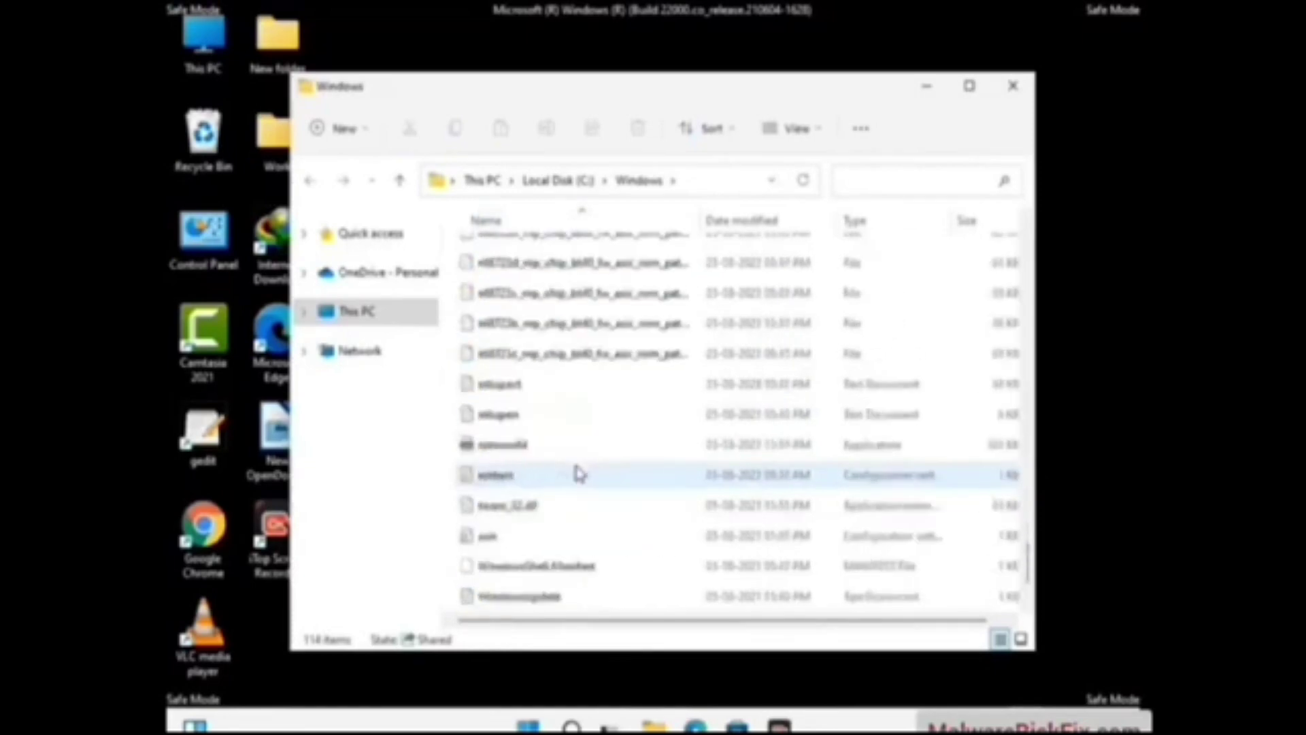
{"action": "scroll", "coordinate": [579, 473], "scroll_direction": "down", "scroll_amount": 1}
{"action": "scroll", "coordinate": [578, 471], "scroll_direction": "up", "scroll_amount": 10}
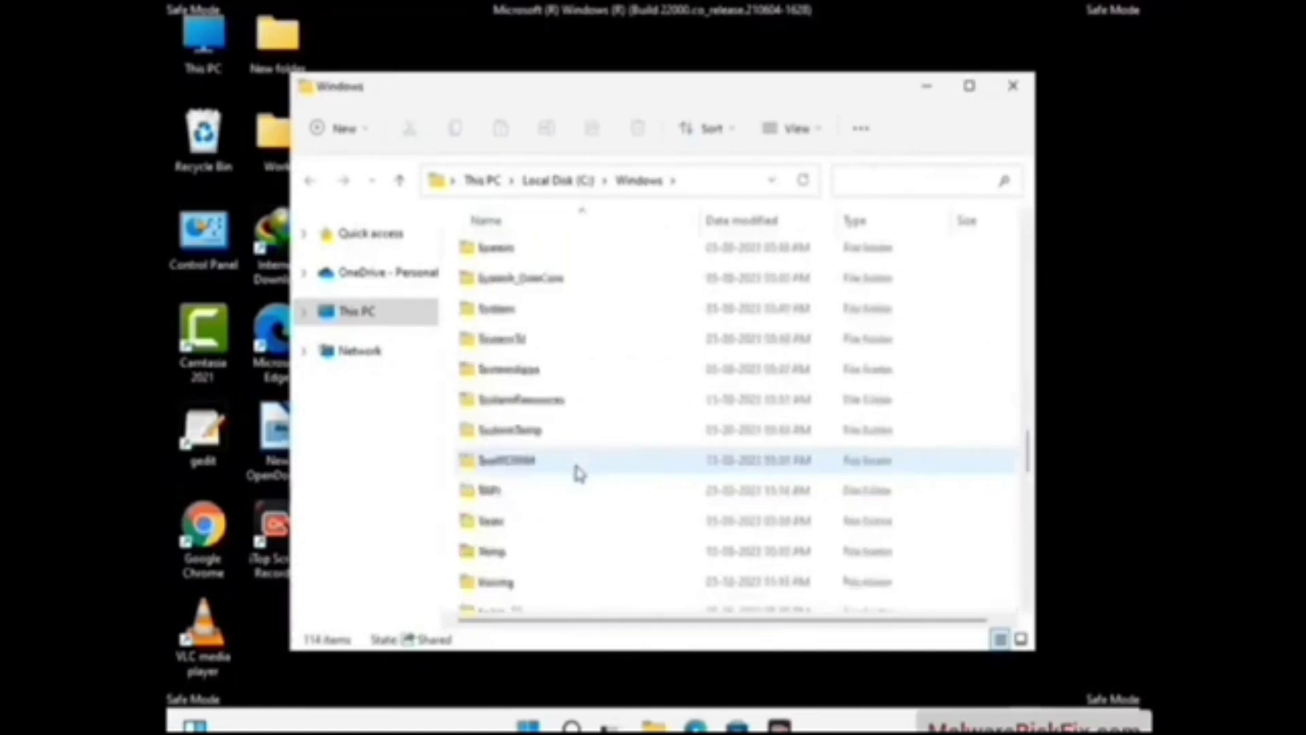
{"action": "scroll", "coordinate": [578, 473], "scroll_direction": "up", "scroll_amount": 3}
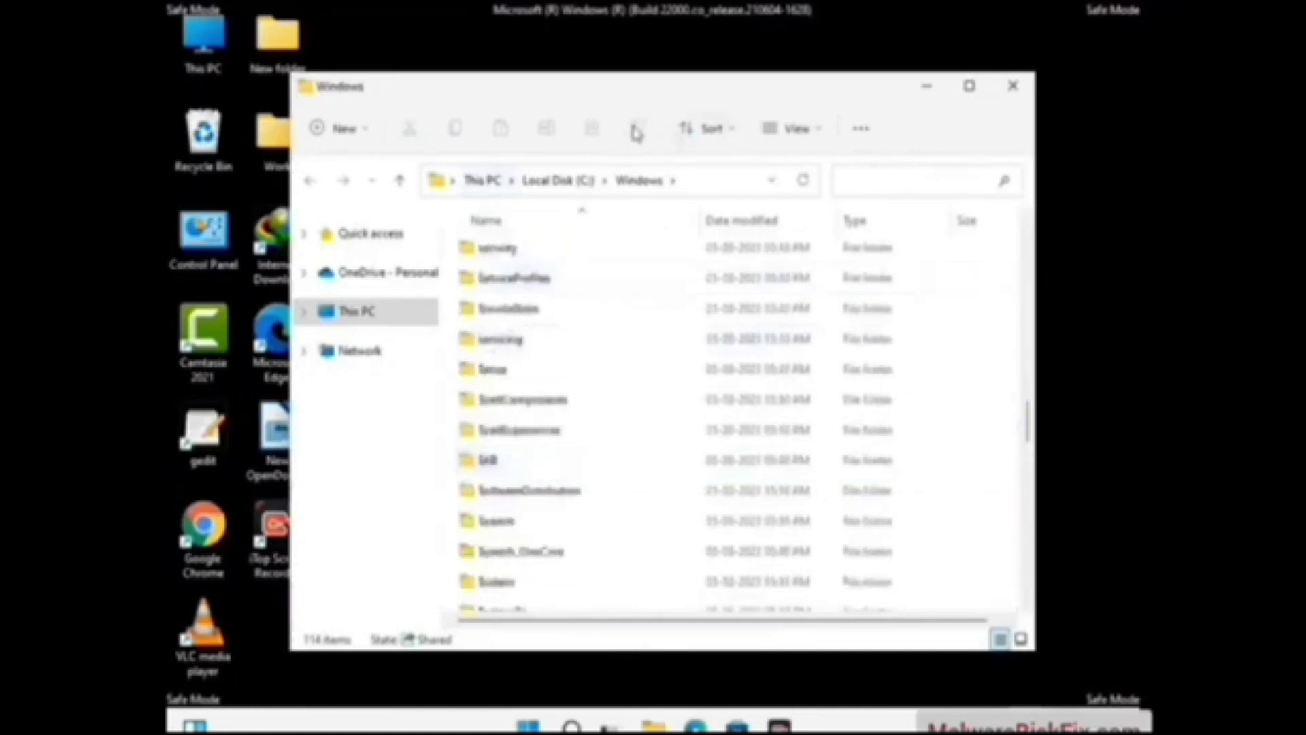
{"action": "left_click", "coordinate": [1013, 86]}
Open the AppData Local Temp folder by running %temp% from the Run dialog.
{"action": "key", "text": "super+r"}
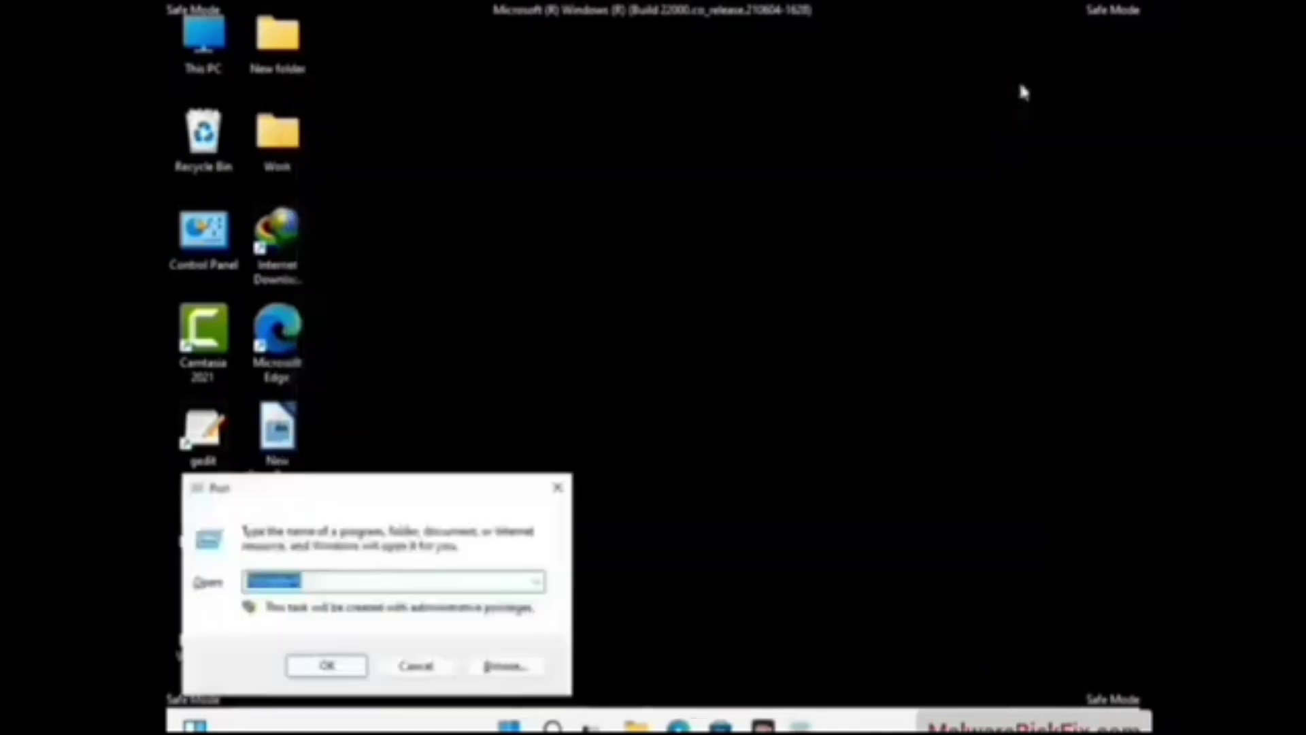
{"action": "left_click_drag", "start_coordinate": [446, 491], "coordinate": [743, 183]}
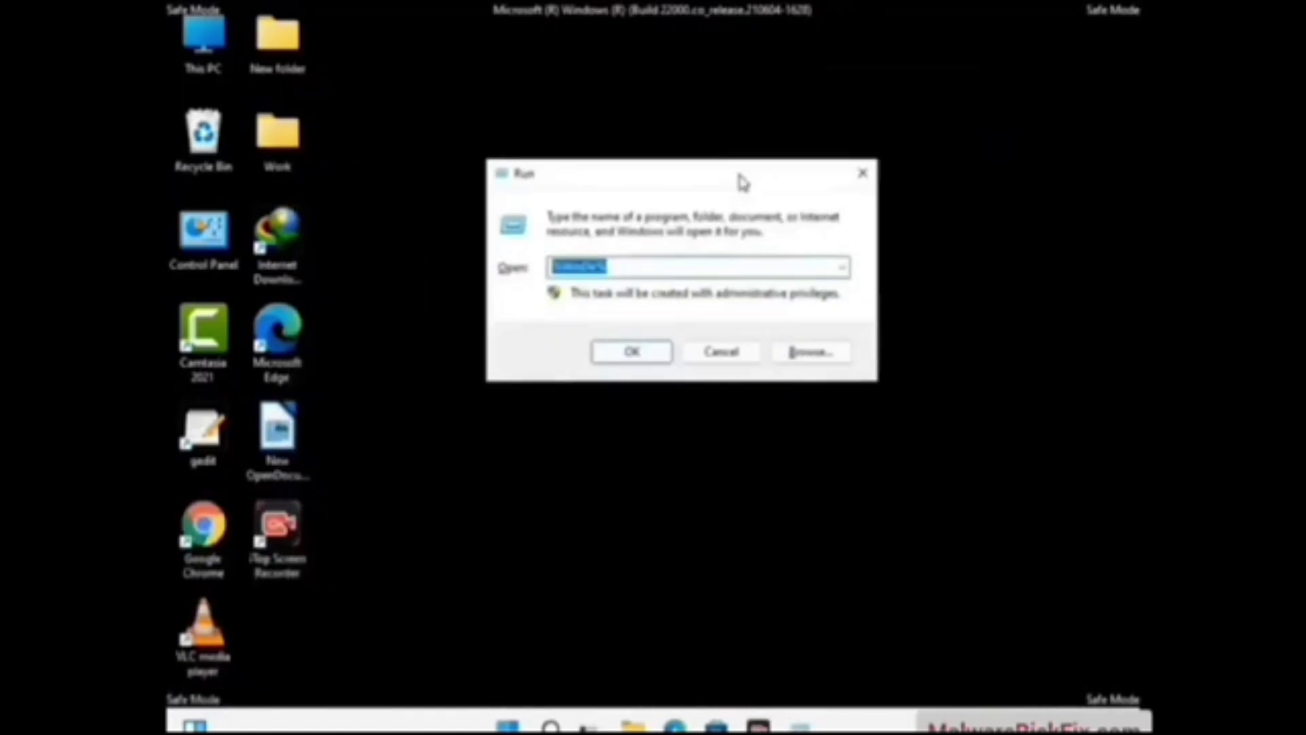
{"action": "type", "text": "%te"}
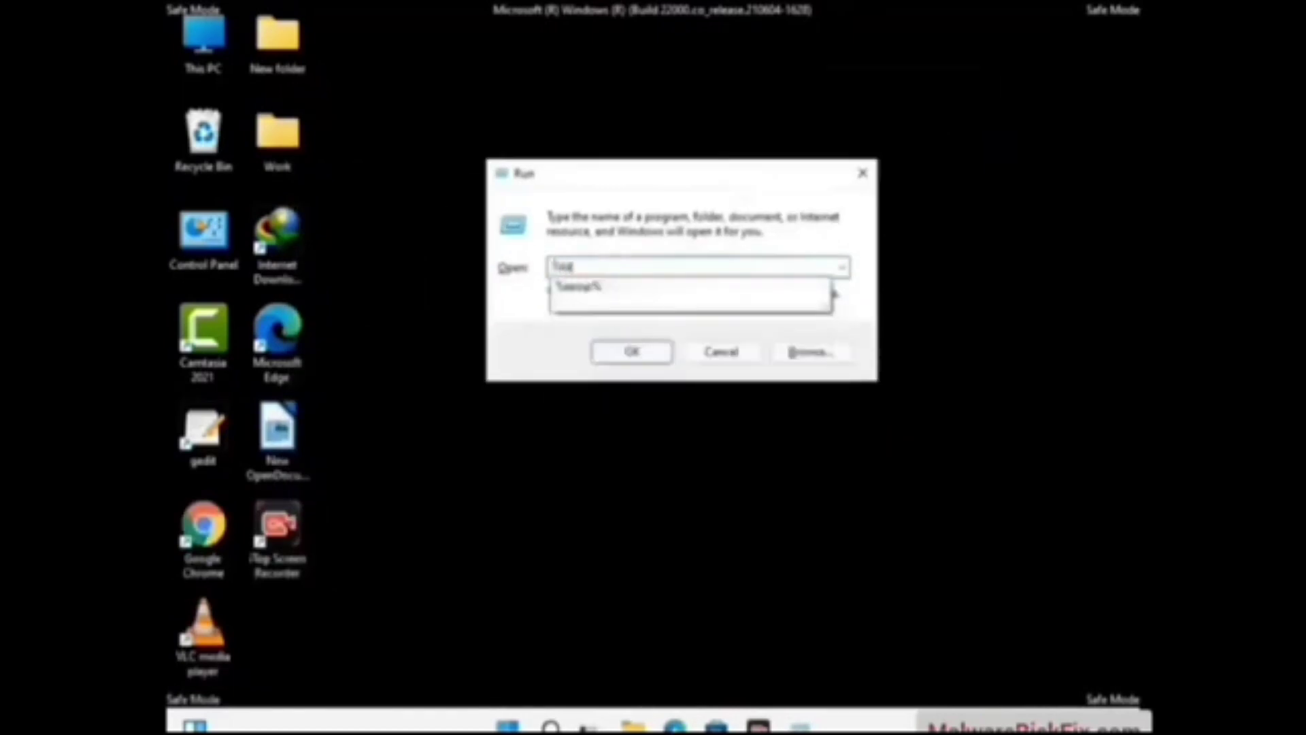
{"action": "type", "text": "mp%"}
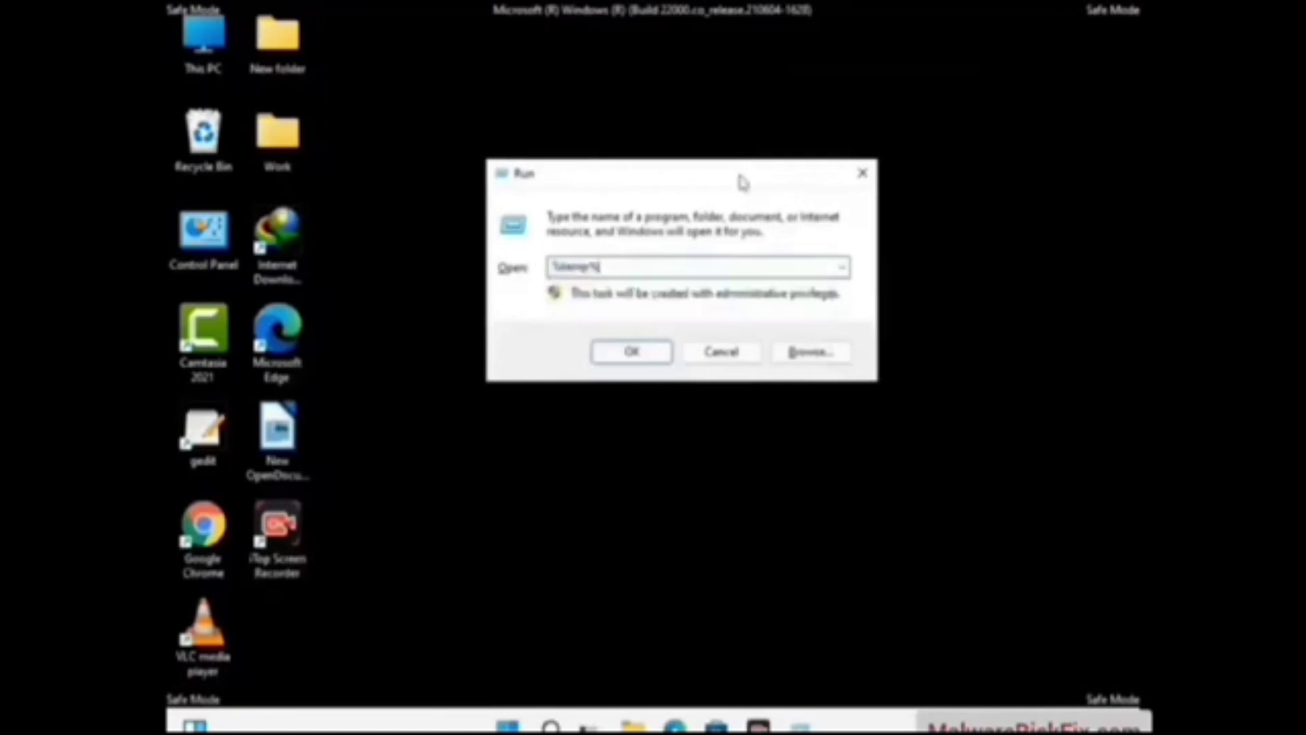
{"action": "left_click", "coordinate": [653, 350]}
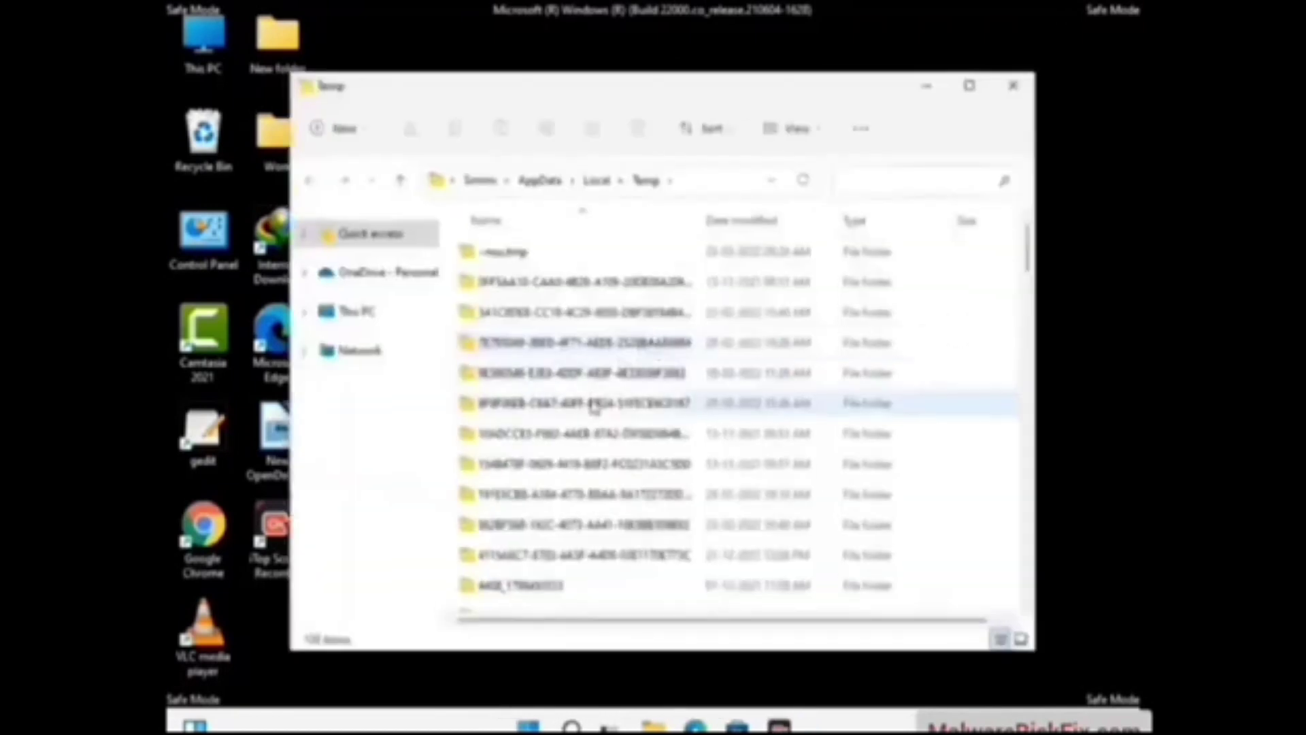
Delete all items in the AppData Local Temp folder and close the window.
{"action": "left_click", "coordinate": [596, 405]}
{"action": "key", "text": "ctrl+a"}
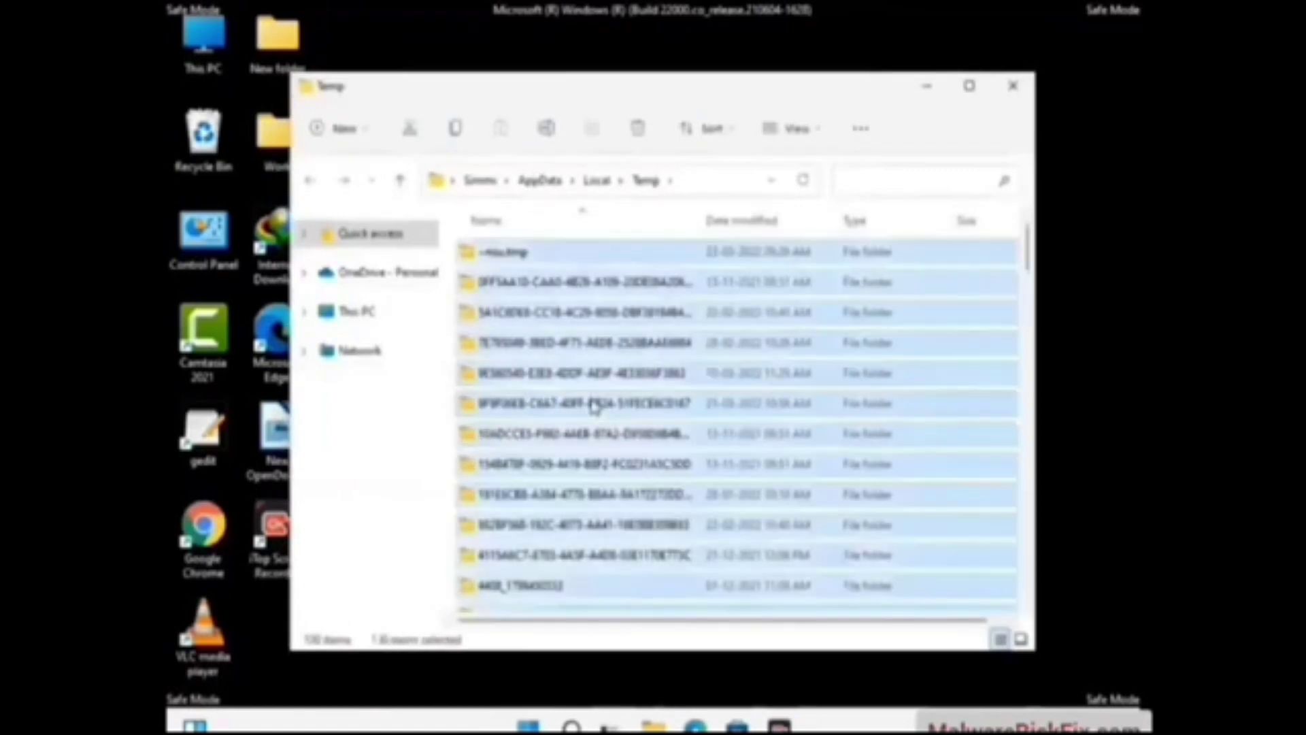
{"action": "left_click", "coordinate": [639, 129]}
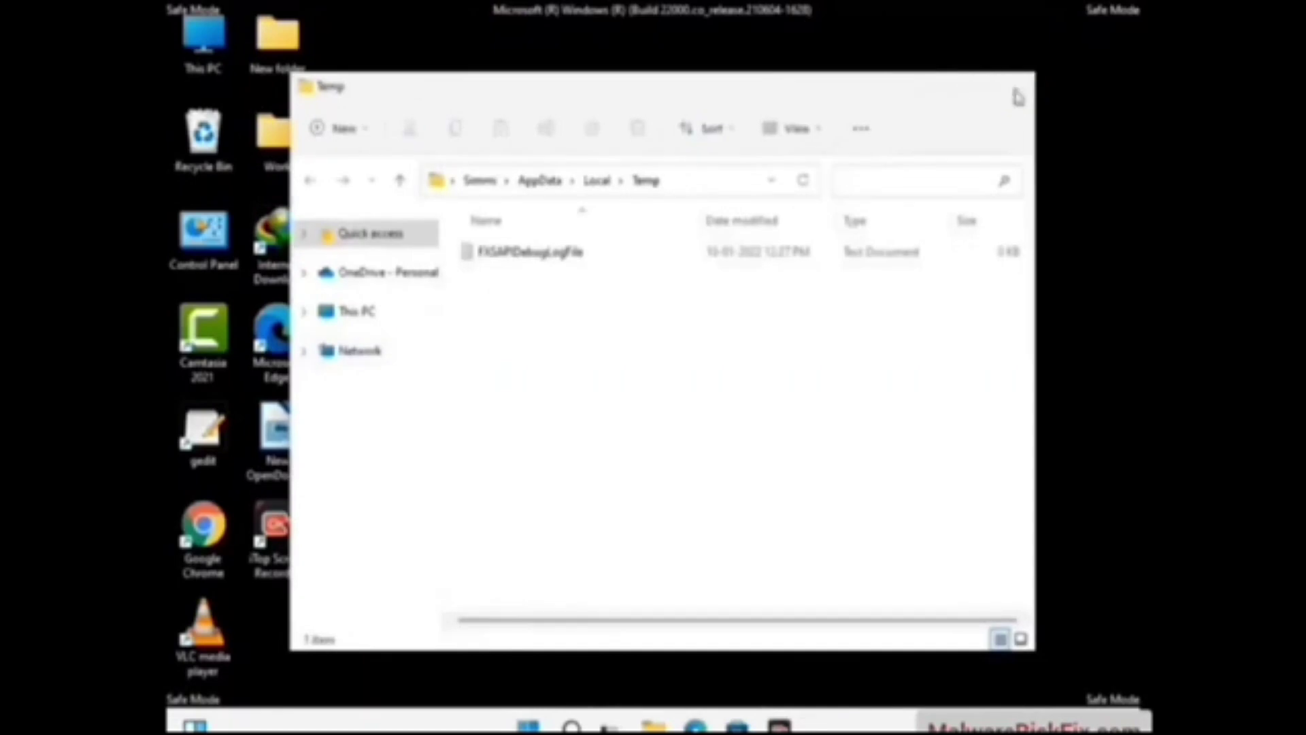
{"action": "left_click", "coordinate": [1013, 88]}
Open the Temp folder inside the Windows folder by running temp from the Run dialog.
{"action": "key", "text": "super+r"}
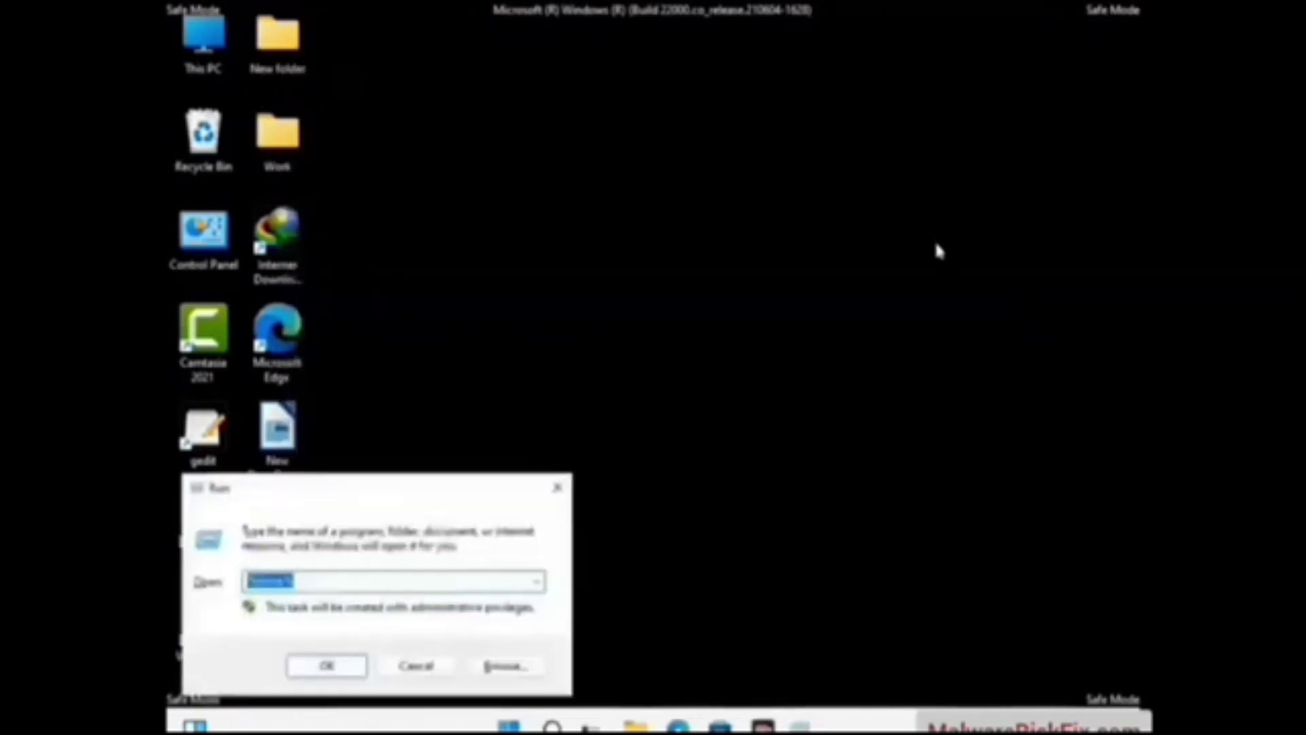
{"action": "left_click_drag", "start_coordinate": [446, 487], "coordinate": [747, 197]}
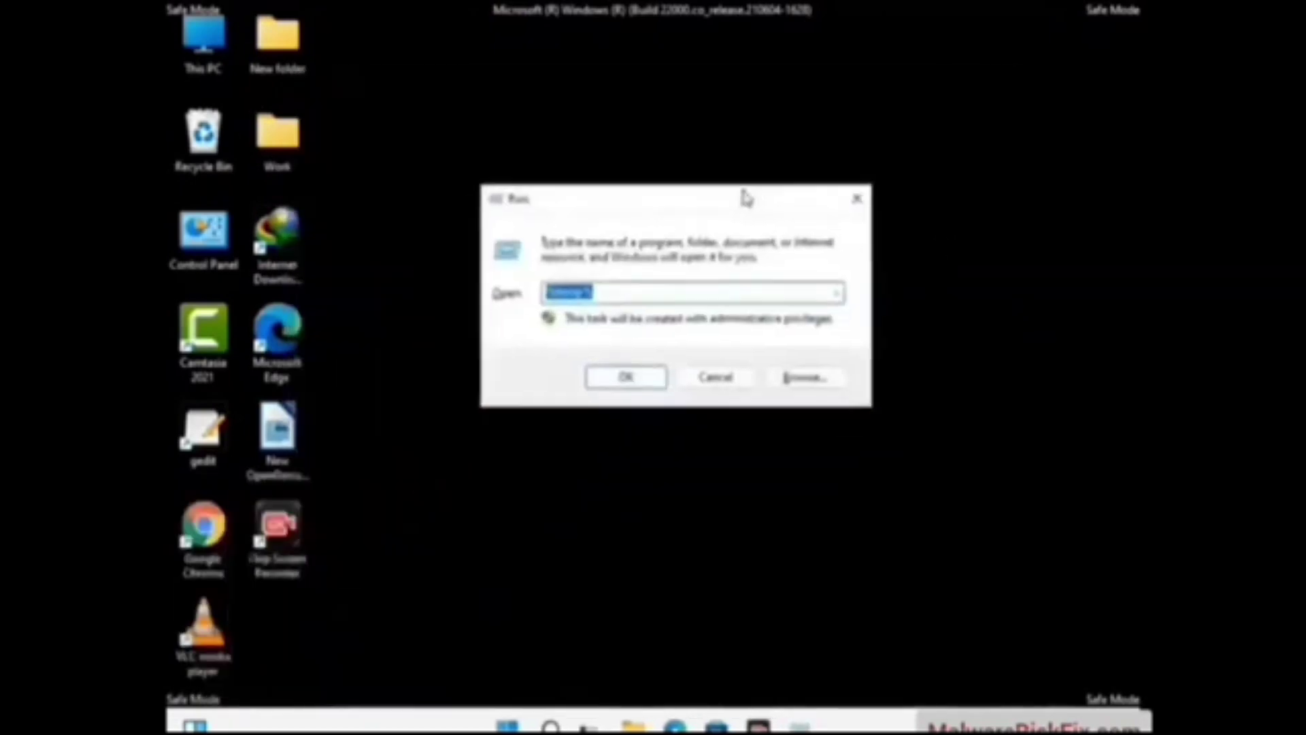
{"action": "type", "text": "temp"}
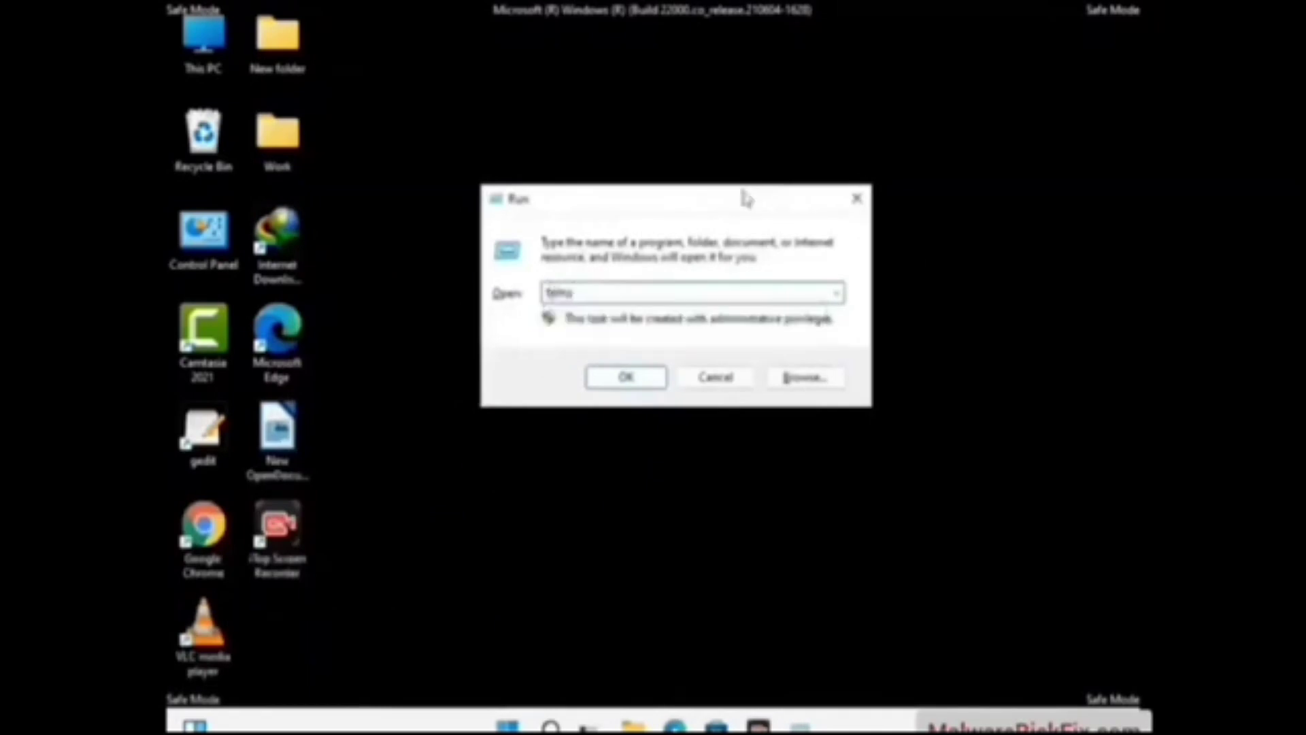
{"action": "key", "text": "Return"}
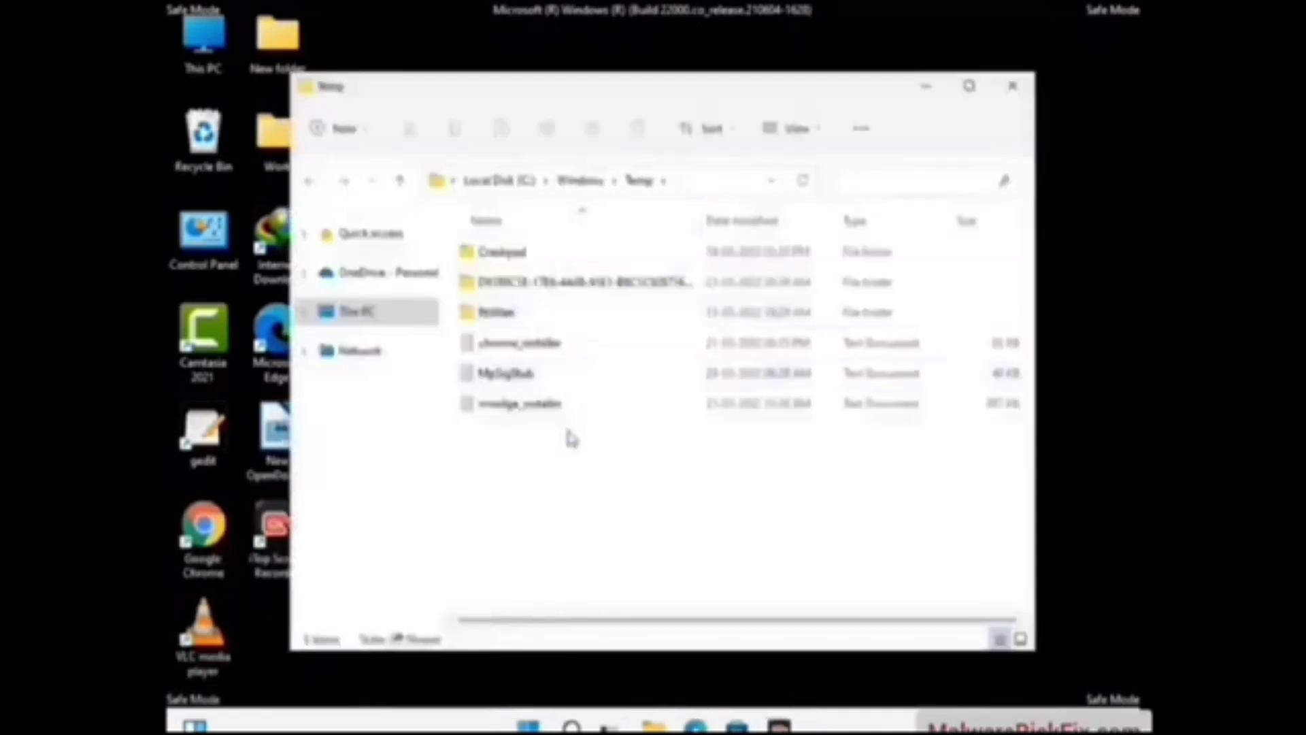
Delete all files and folders in the Windows Temp folder and close the window.
{"action": "key", "text": "ctrl+a"}
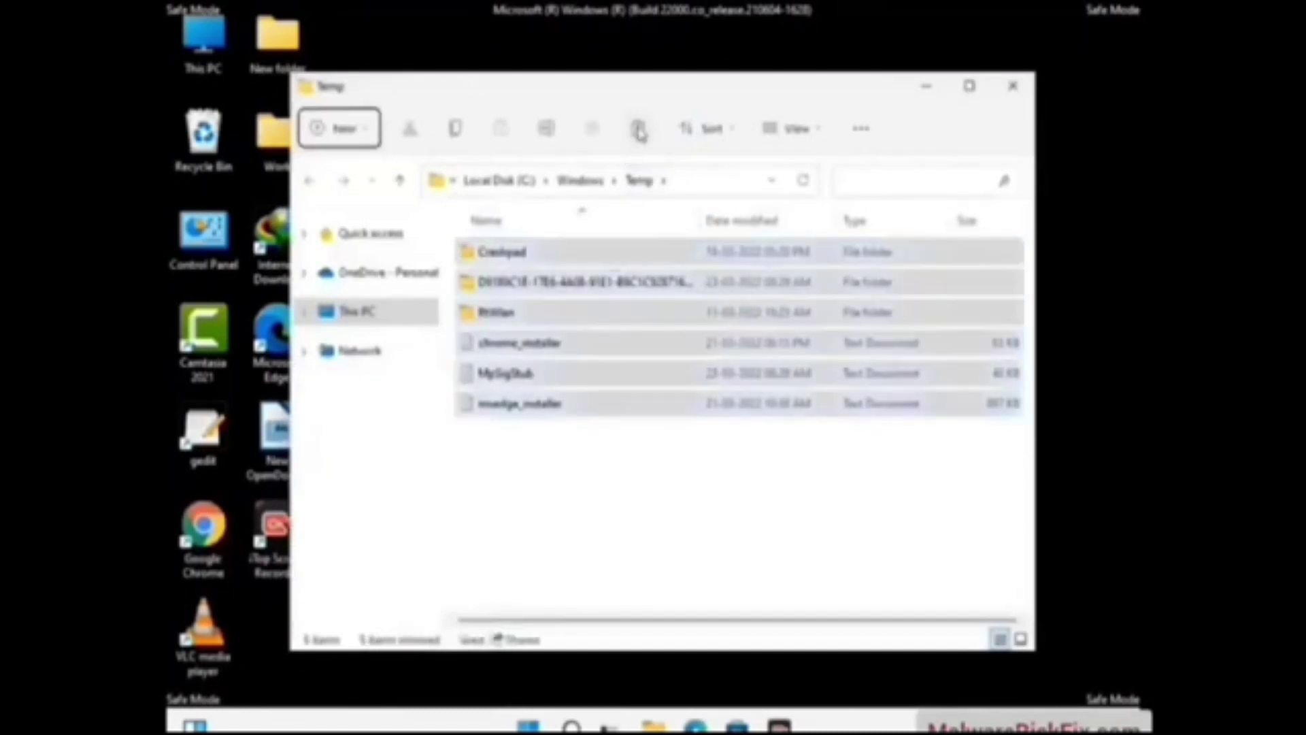
{"action": "left_click", "coordinate": [639, 130]}
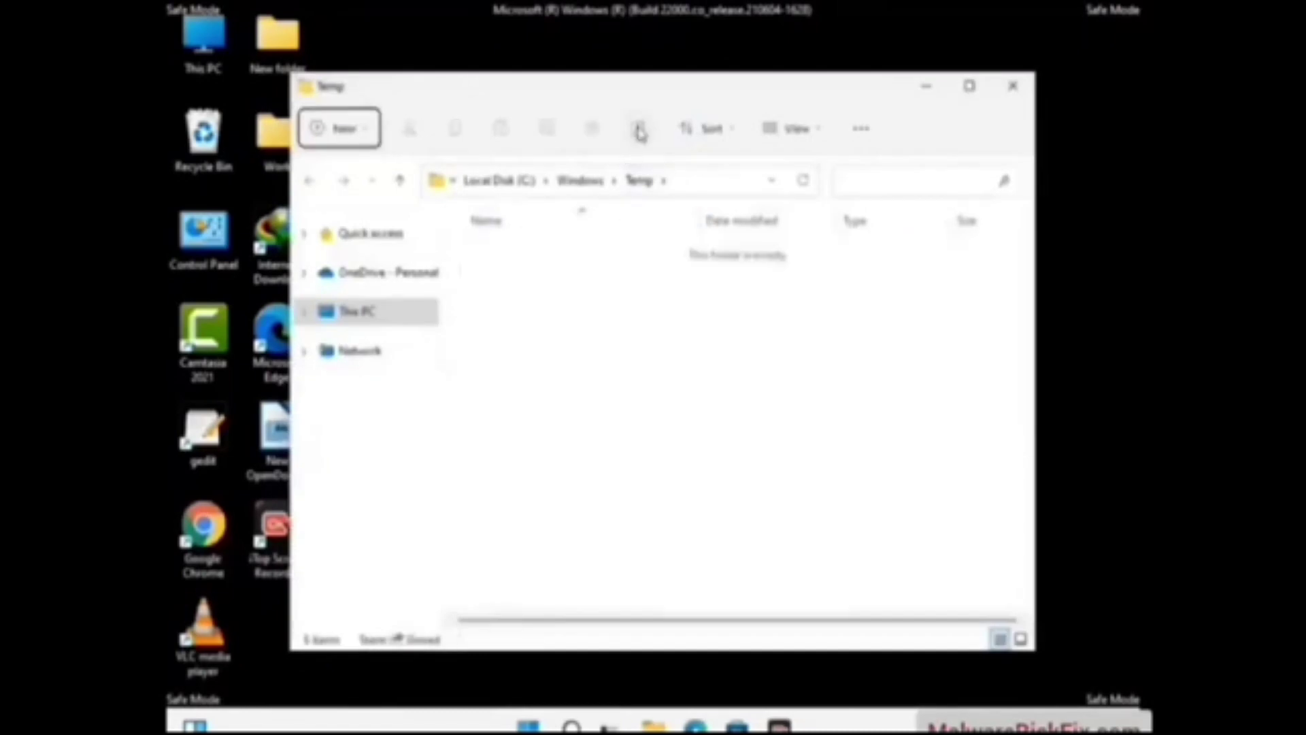
{"action": "left_click", "coordinate": [1020, 97]}
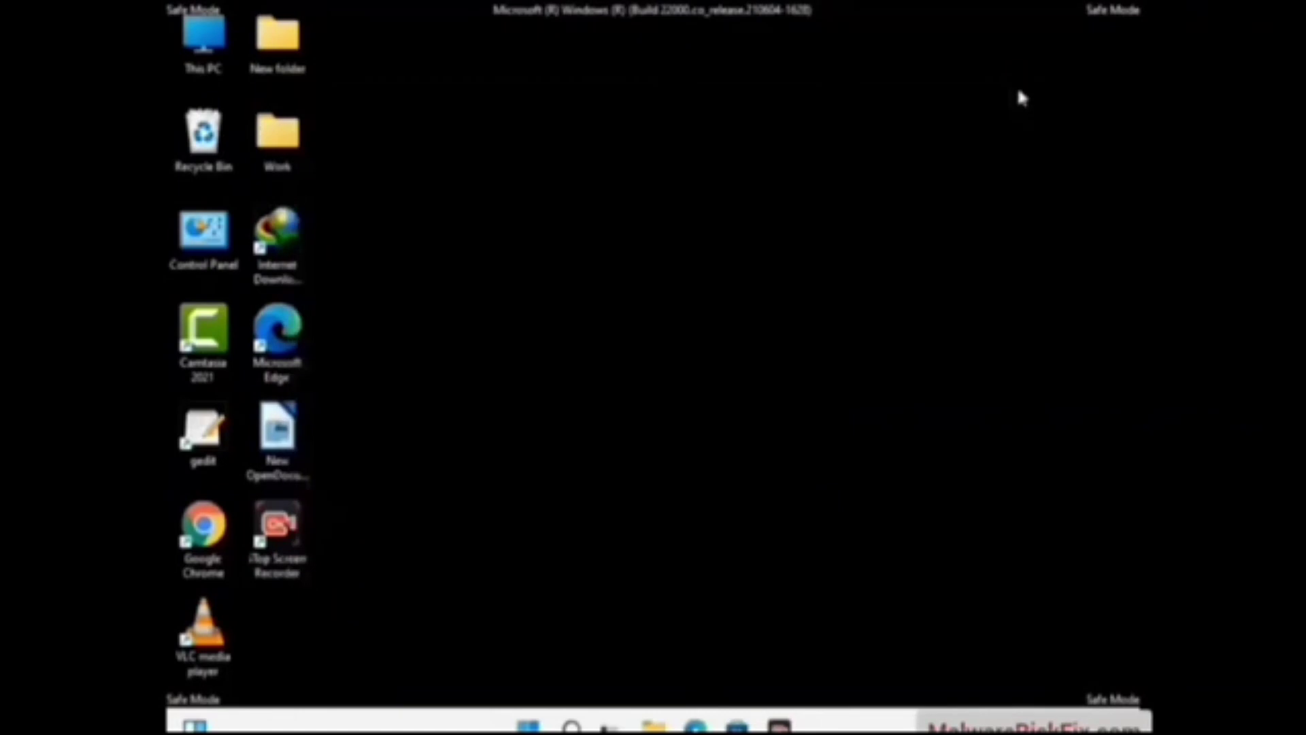
Open Registry Editor by running regedit from the Run dialog.
{"action": "key", "text": "super+r"}
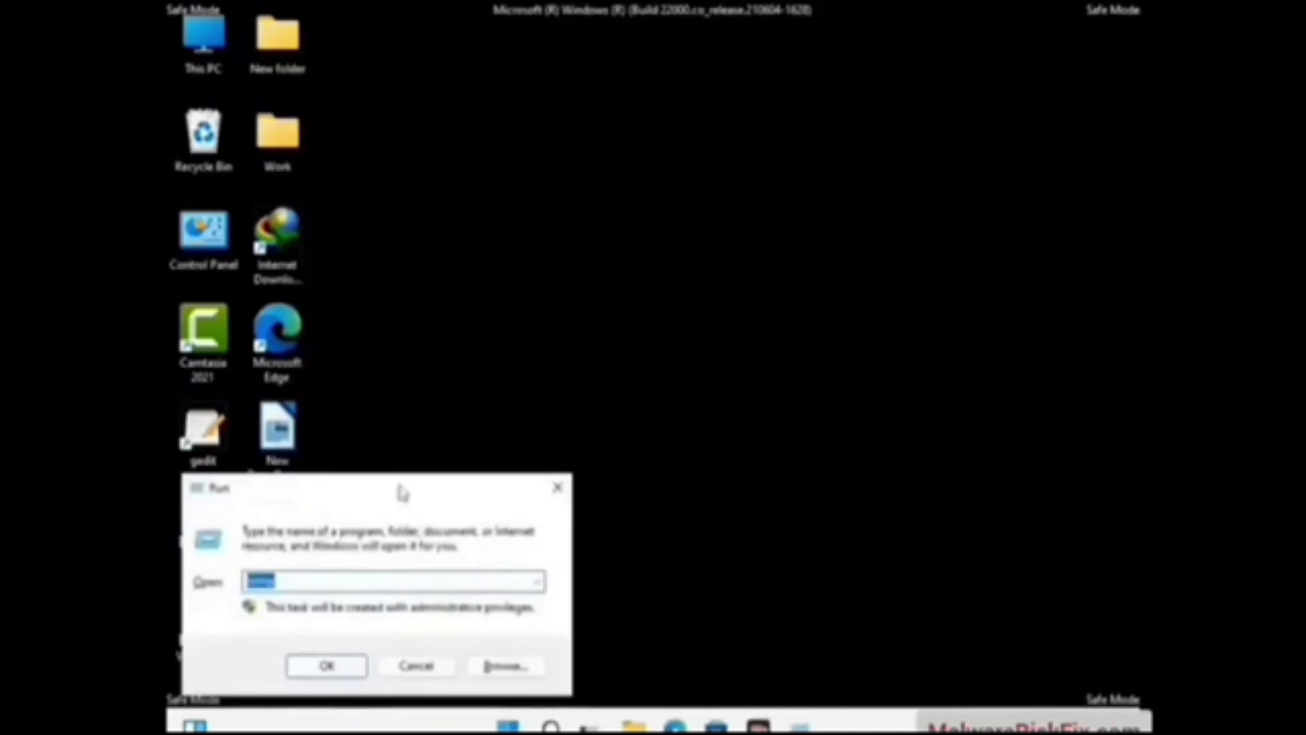
{"action": "left_click_drag", "start_coordinate": [402, 491], "coordinate": [679, 169]}
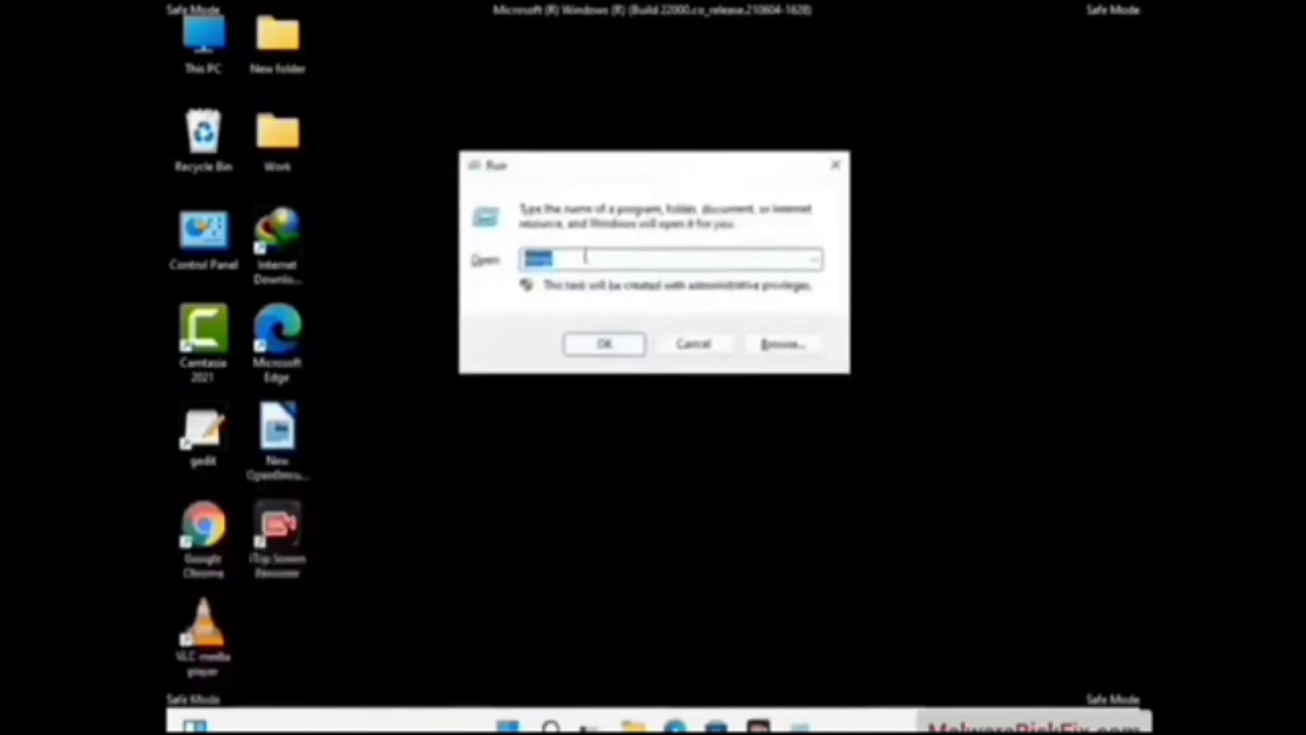
{"action": "type", "text": "ms"}
{"action": "type", "text": "edit"}
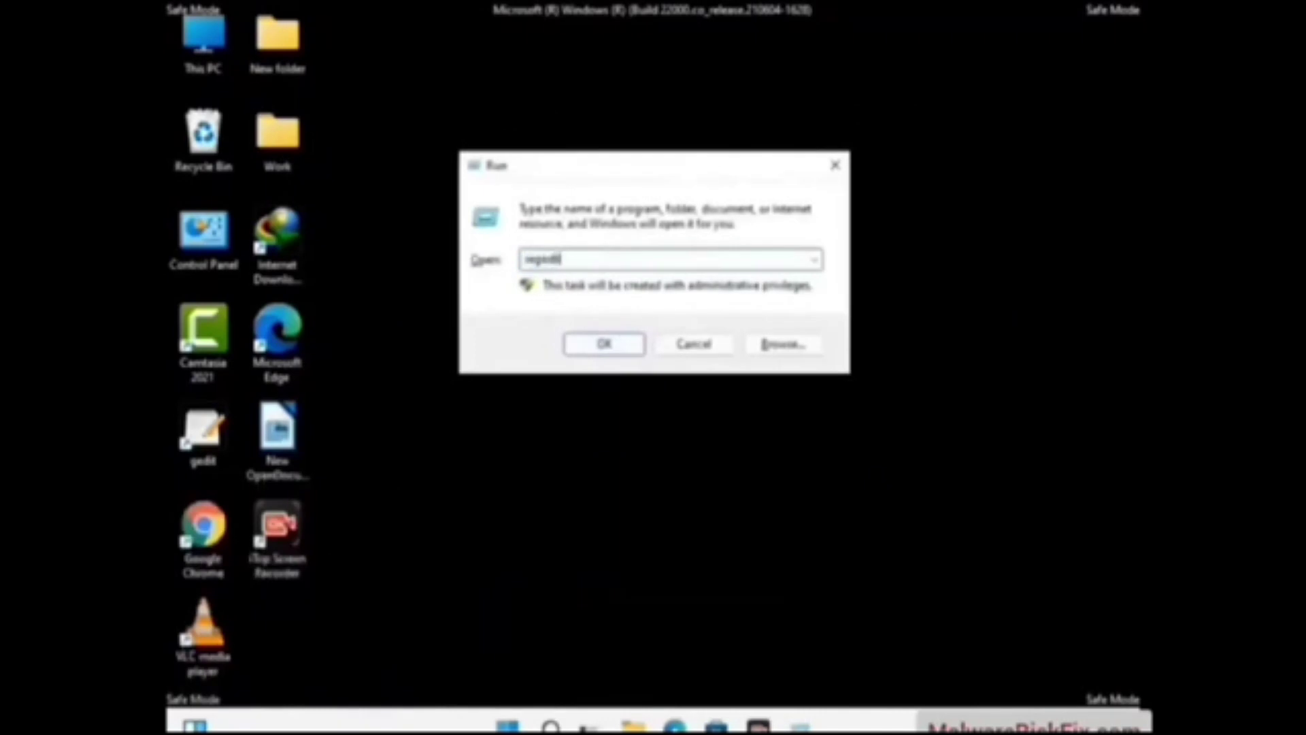
{"action": "key", "text": "Return"}
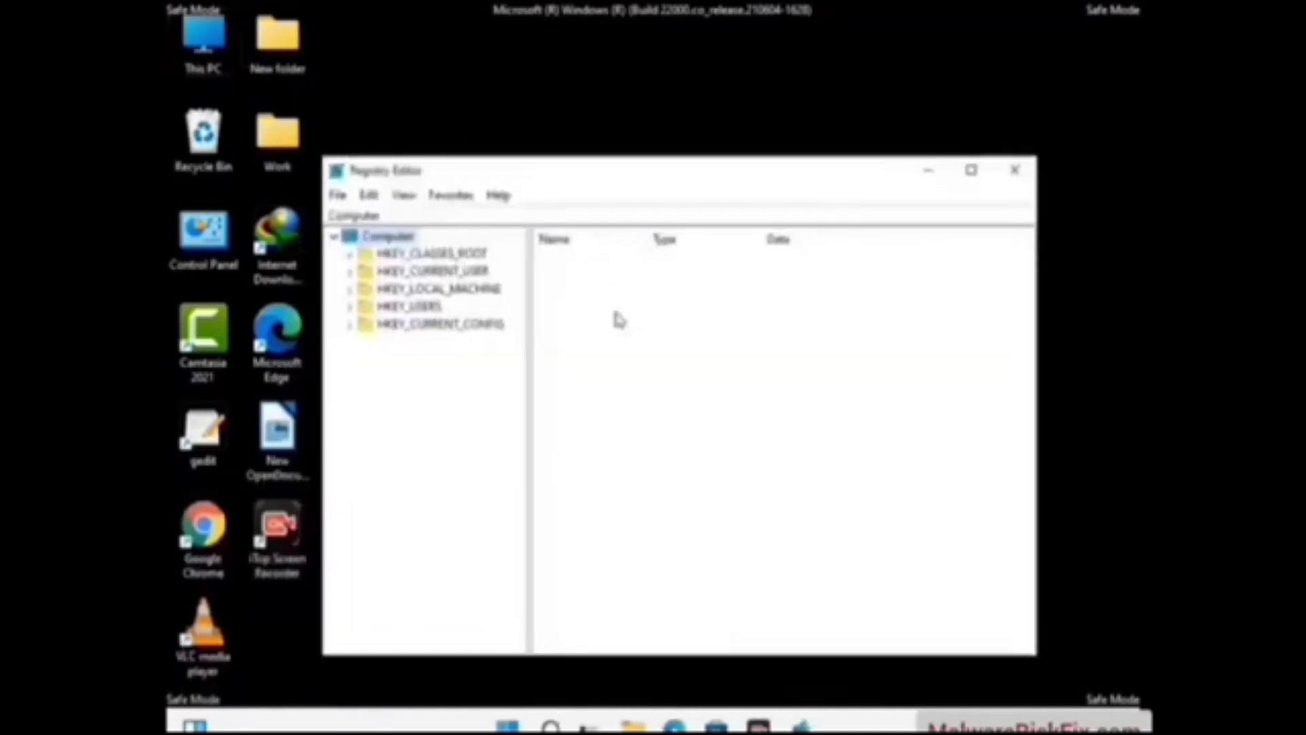
Expand the HKEY_CURRENT_USER, Software and Microsoft keys in the registry tree.
{"action": "left_click", "coordinate": [439, 289]}
{"action": "left_click", "coordinate": [349, 271]}
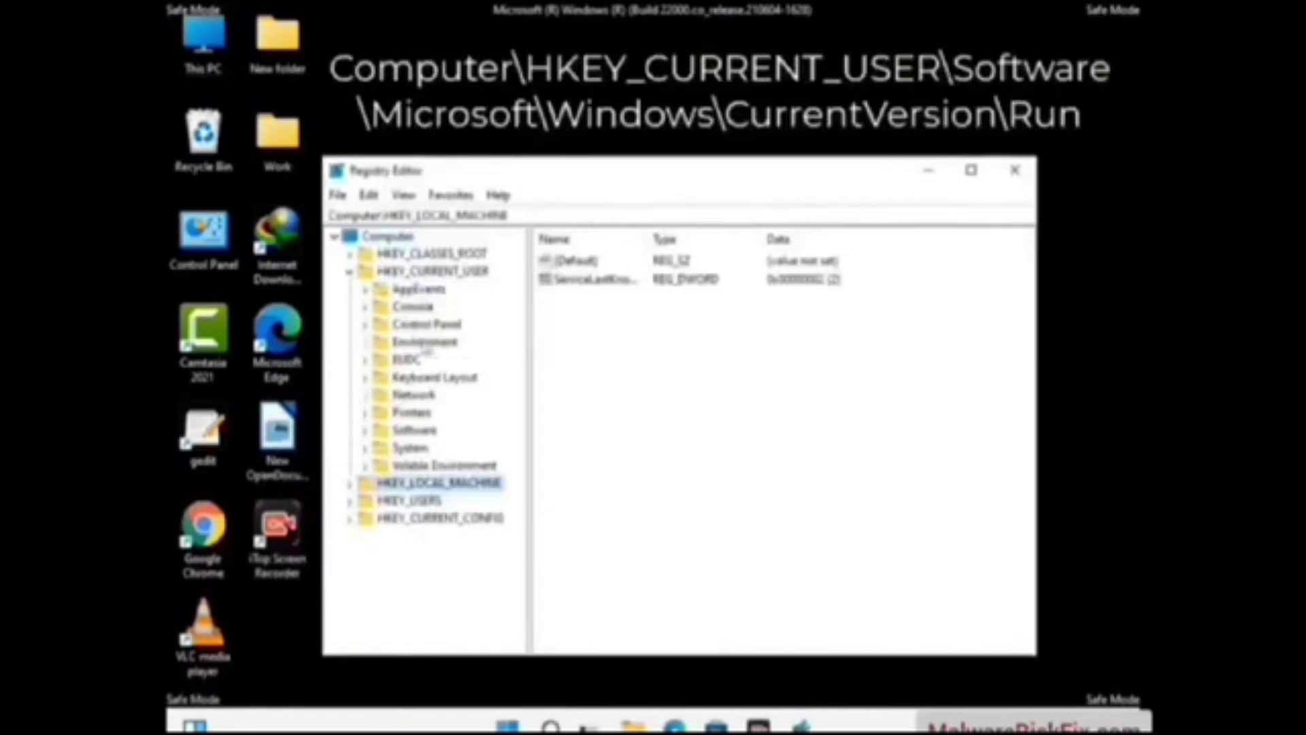
{"action": "left_click", "coordinate": [409, 434]}
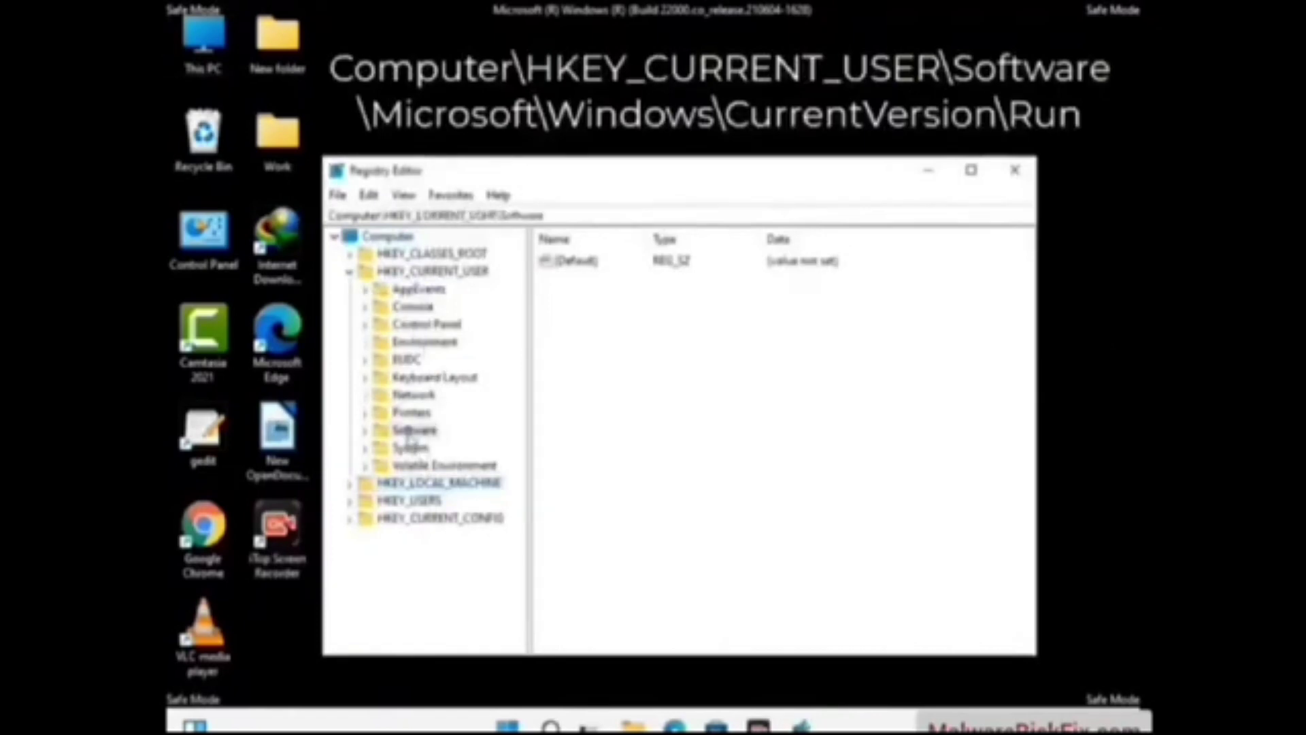
{"action": "left_click", "coordinate": [365, 431]}
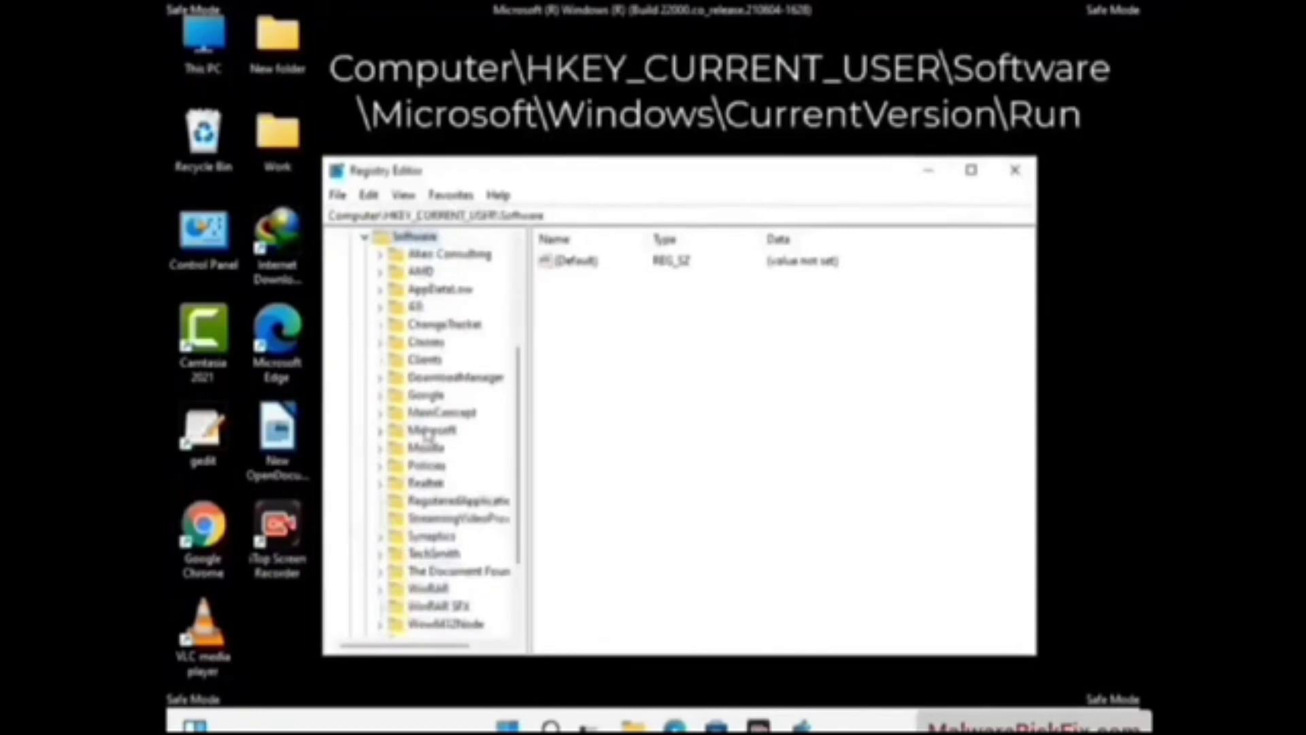
{"action": "double_click", "coordinate": [427, 432]}
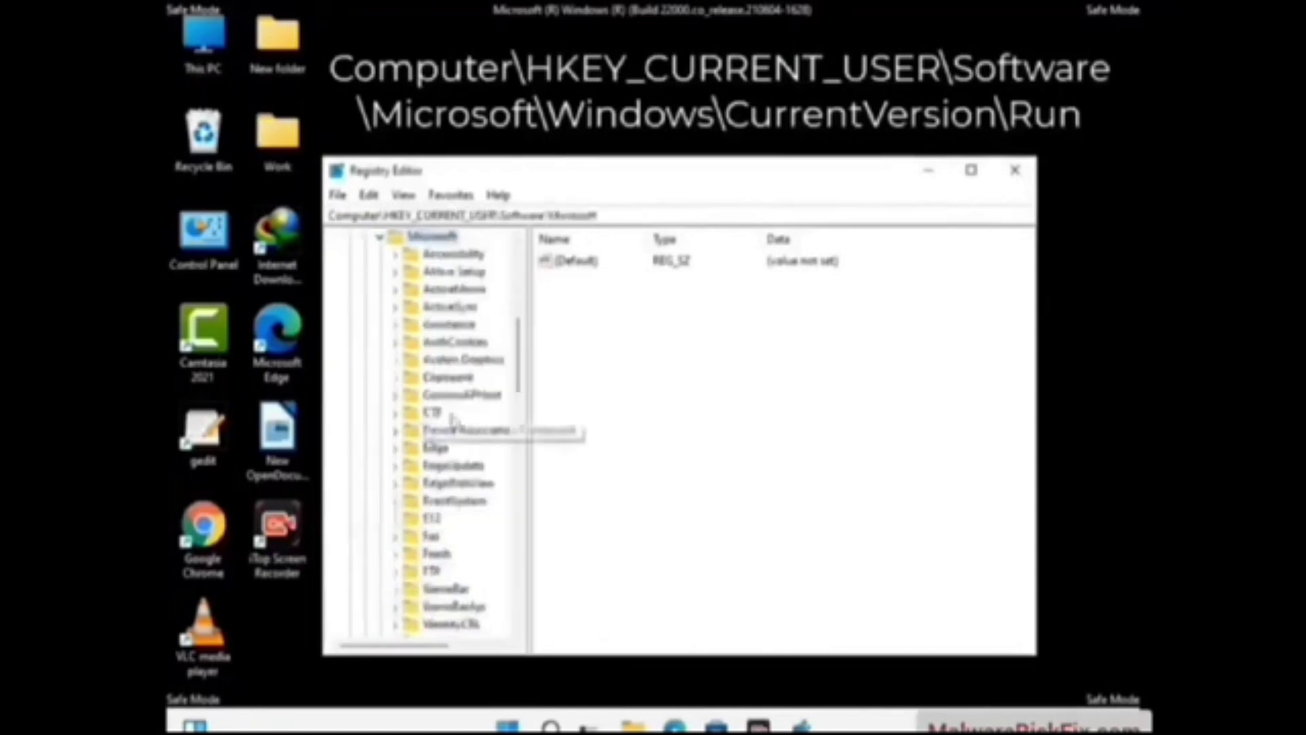
Expand the Windows key under Microsoft and its CurrentVersion subkey.
{"action": "scroll", "coordinate": [480, 317], "scroll_direction": "down", "scroll_amount": 4}
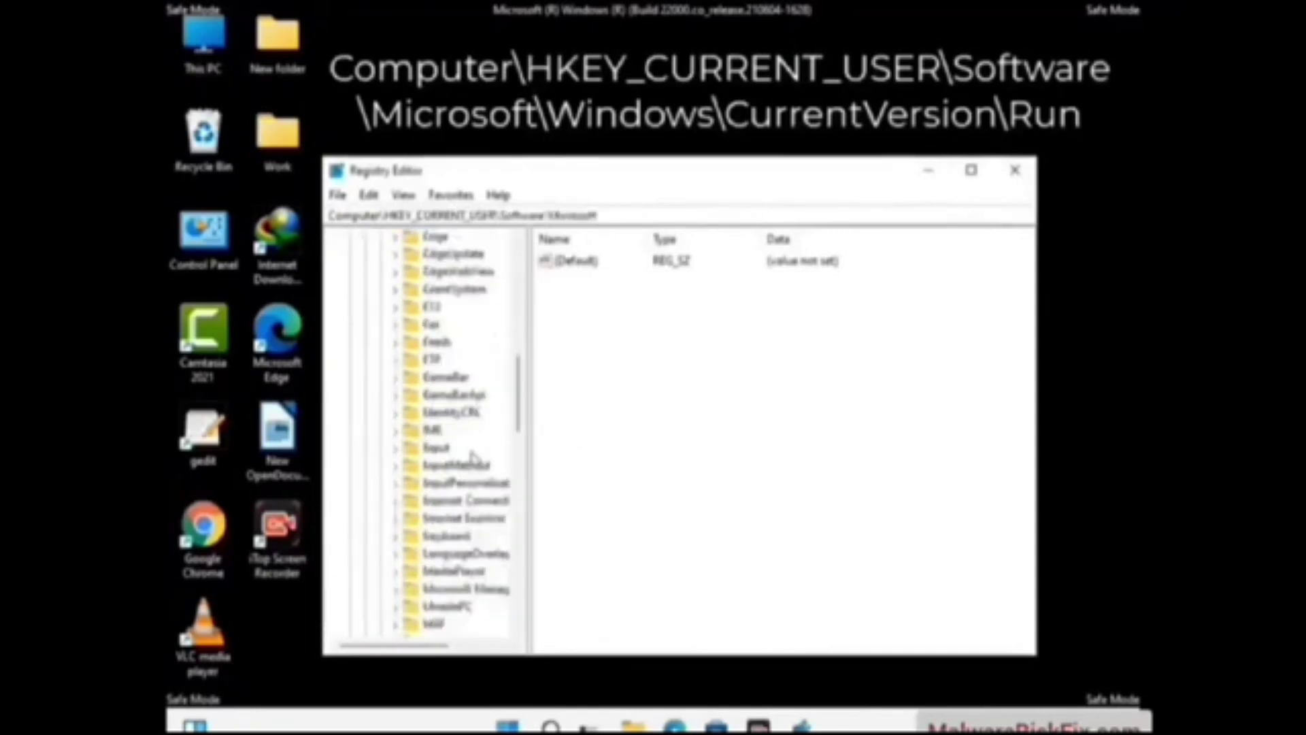
{"action": "scroll", "coordinate": [474, 456], "scroll_direction": "down", "scroll_amount": 3}
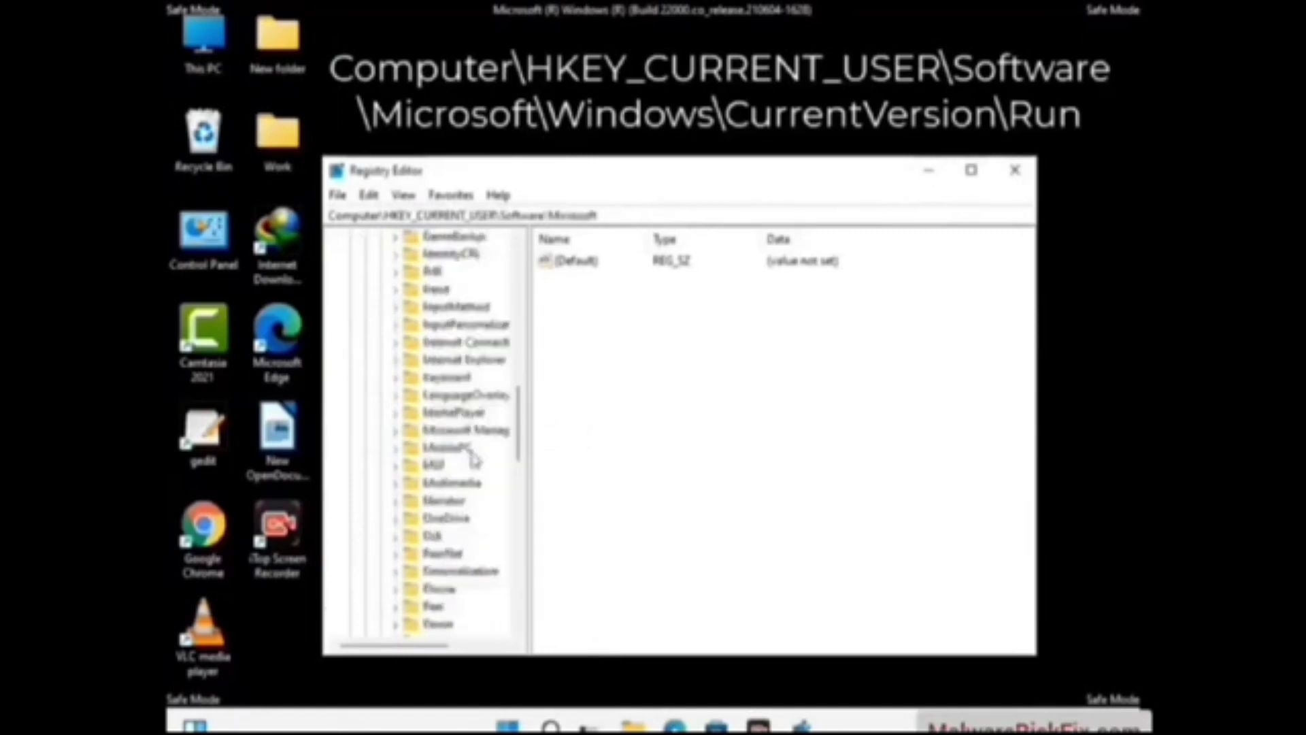
{"action": "scroll", "coordinate": [474, 460], "scroll_direction": "down", "scroll_amount": 6}
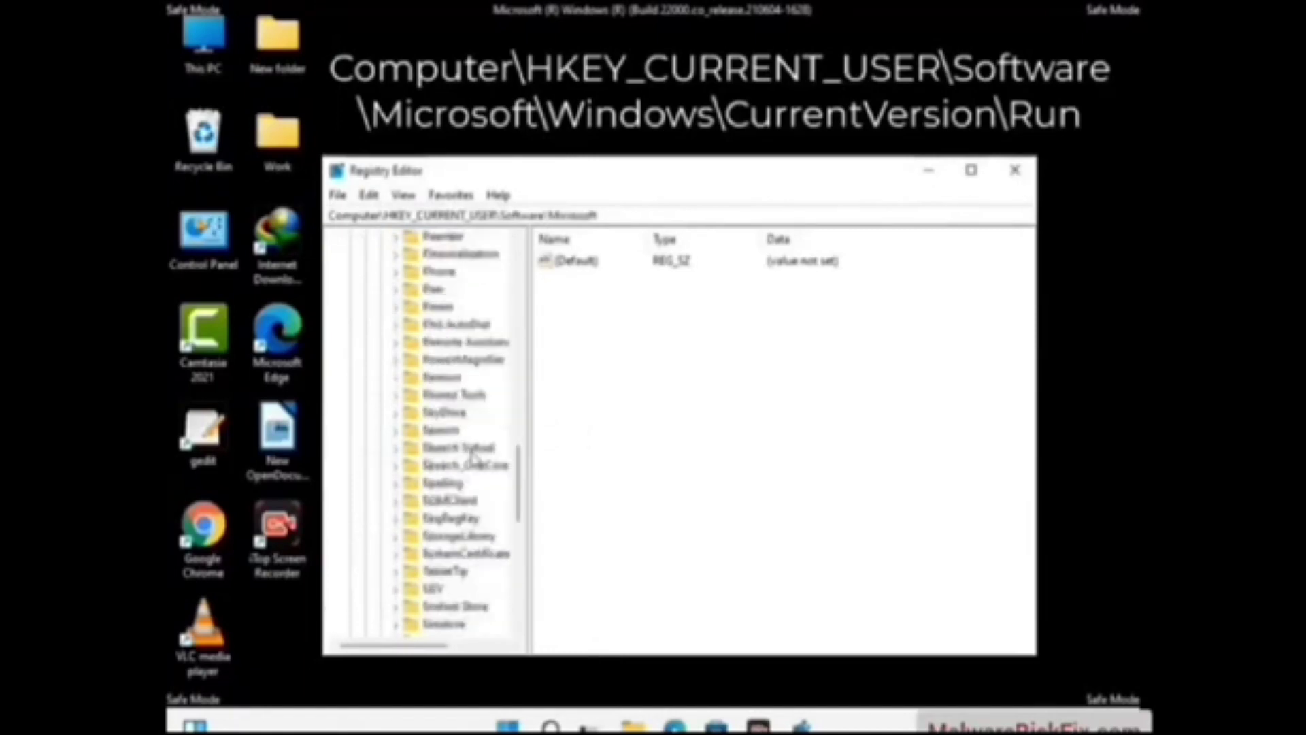
{"action": "scroll", "coordinate": [475, 460], "scroll_direction": "down", "scroll_amount": 4}
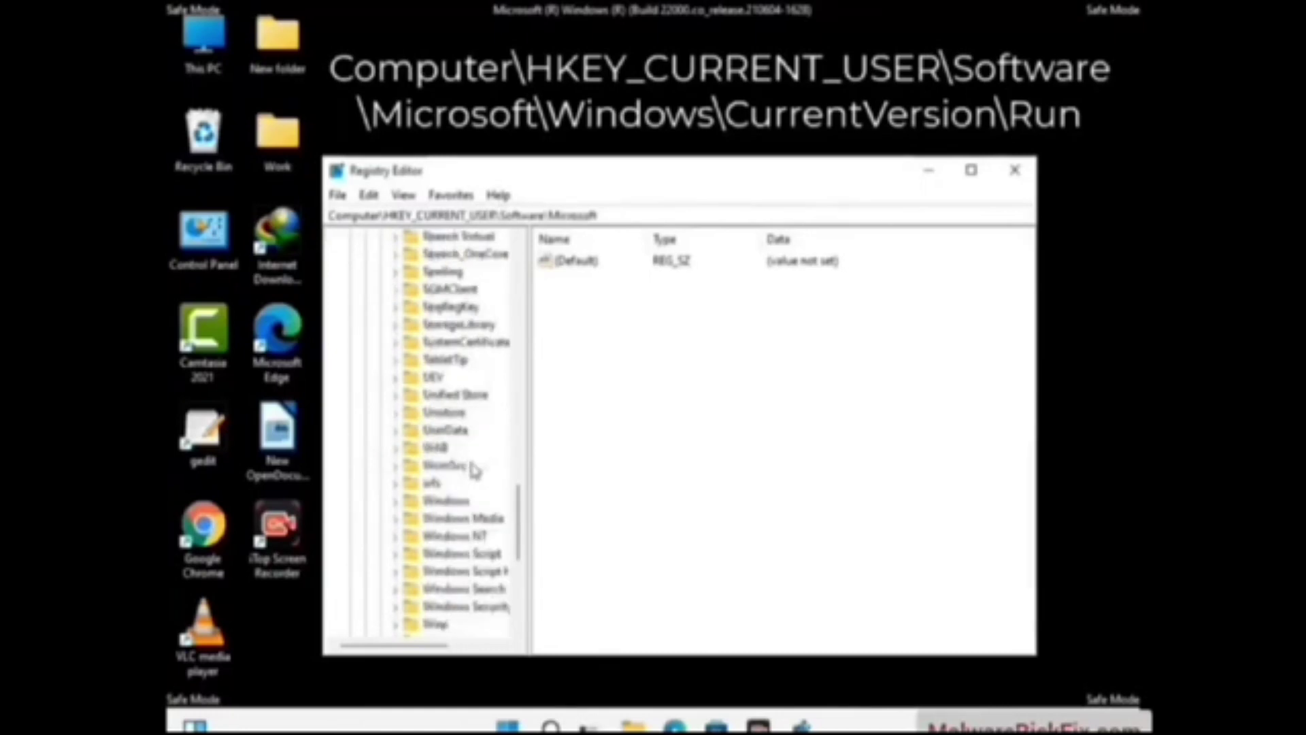
{"action": "double_click", "coordinate": [462, 503]}
{"action": "scroll", "coordinate": [478, 496], "scroll_direction": "down", "scroll_amount": 1}
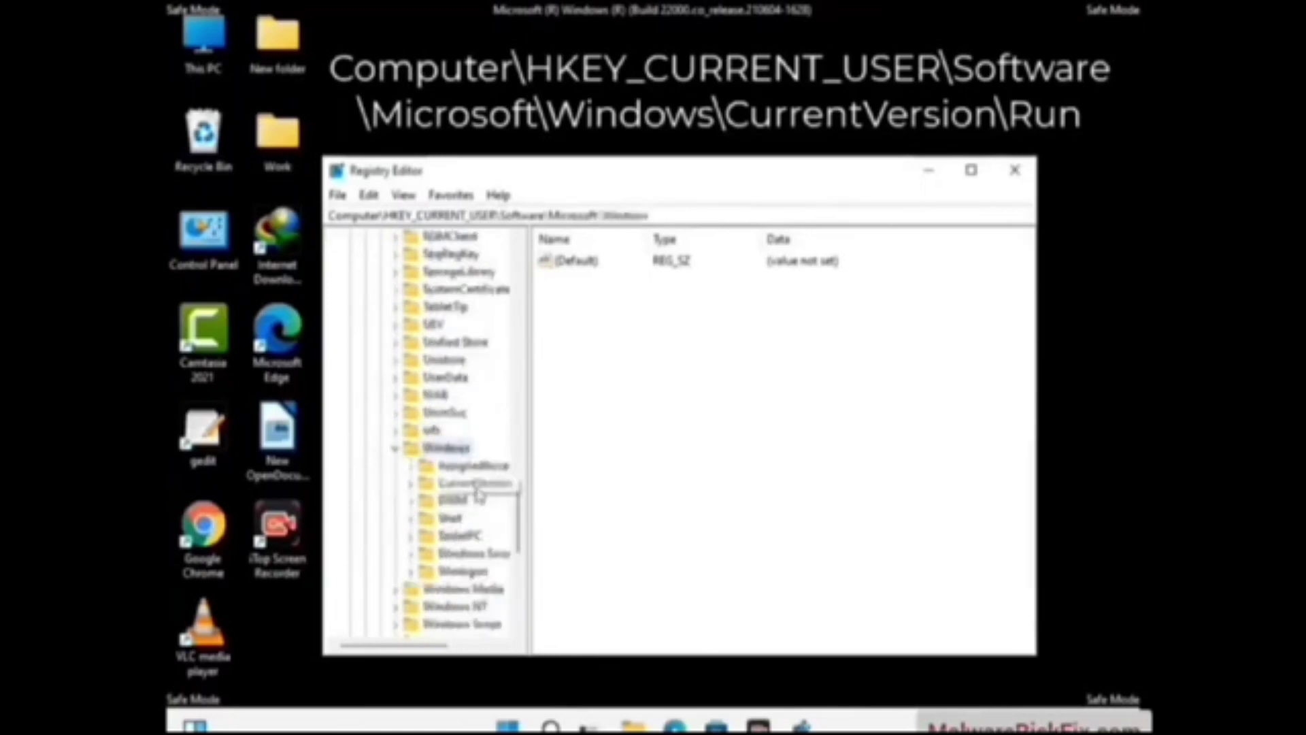
{"action": "double_click", "coordinate": [474, 484]}
Open the Run key under CurrentVersion to show its startup values.
{"action": "scroll", "coordinate": [476, 476], "scroll_direction": "down", "scroll_amount": 5}
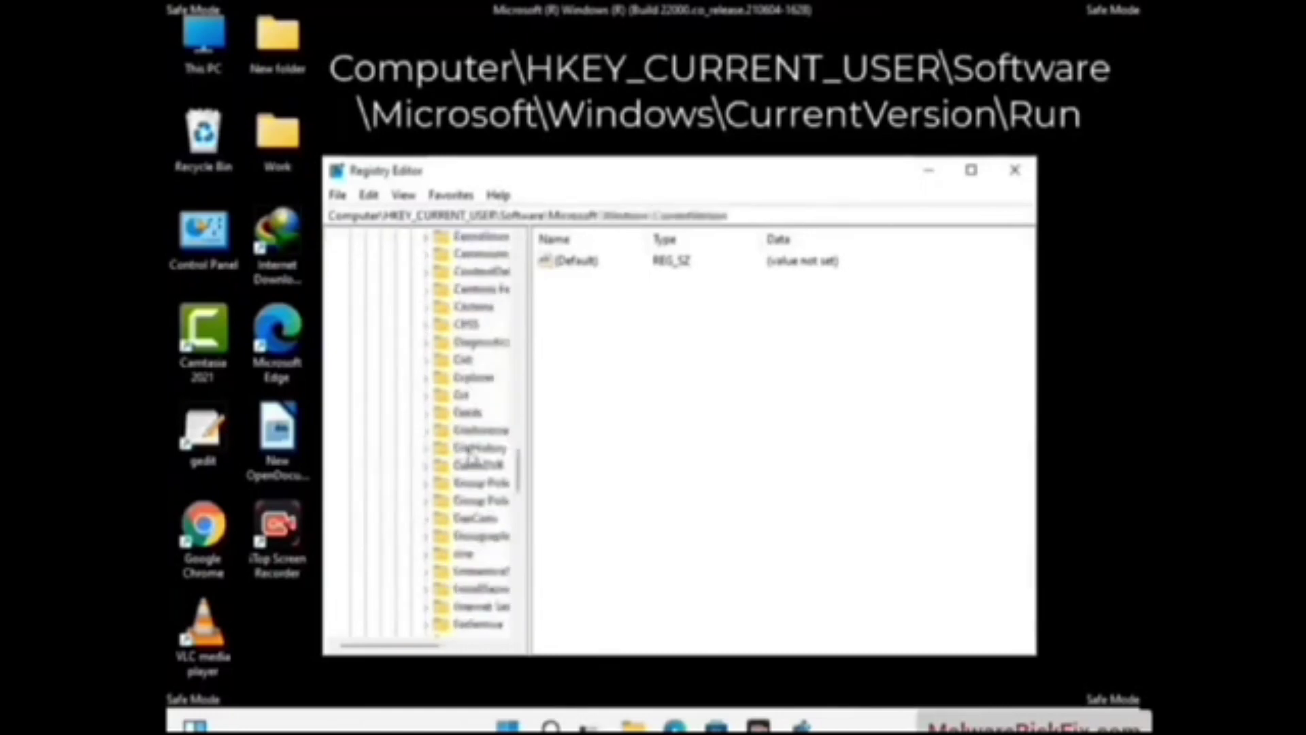
{"action": "scroll", "coordinate": [474, 460], "scroll_direction": "down", "scroll_amount": 4}
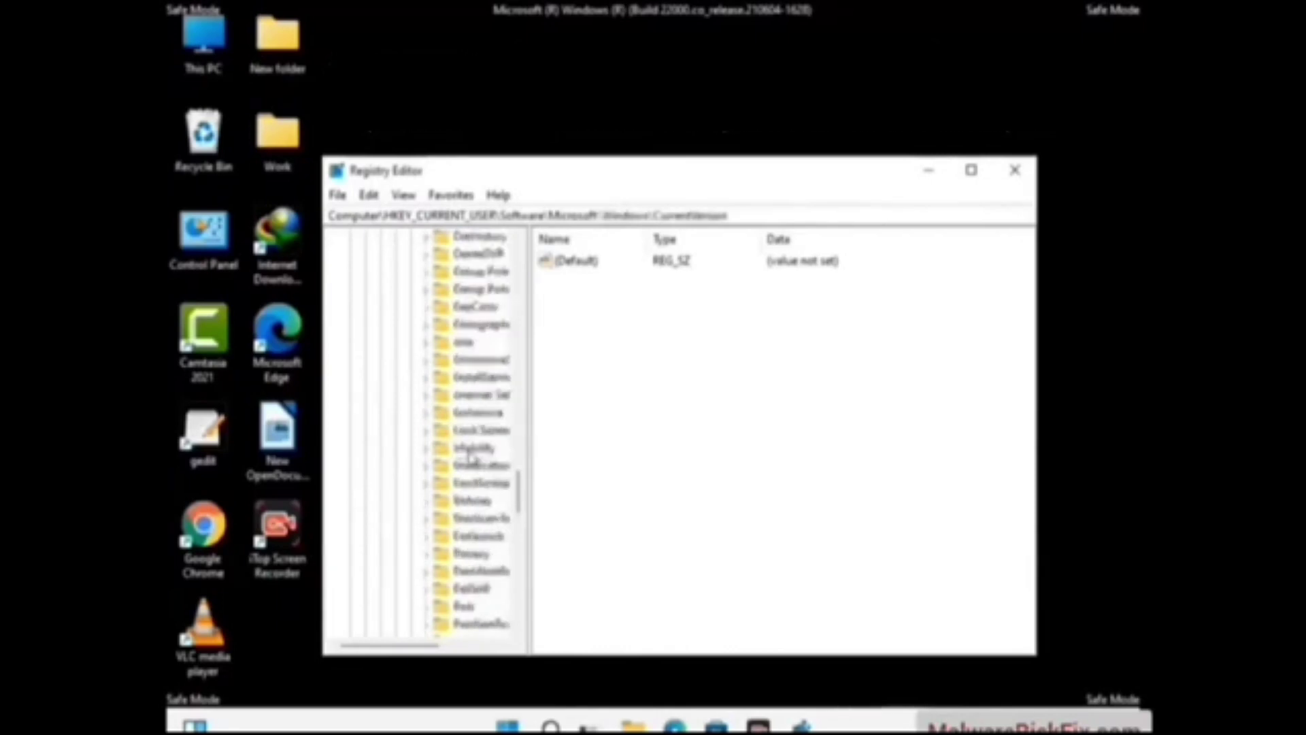
{"action": "scroll", "coordinate": [472, 457], "scroll_direction": "down", "scroll_amount": 1}
{"action": "scroll", "coordinate": [472, 457], "scroll_direction": "down", "scroll_amount": 1}
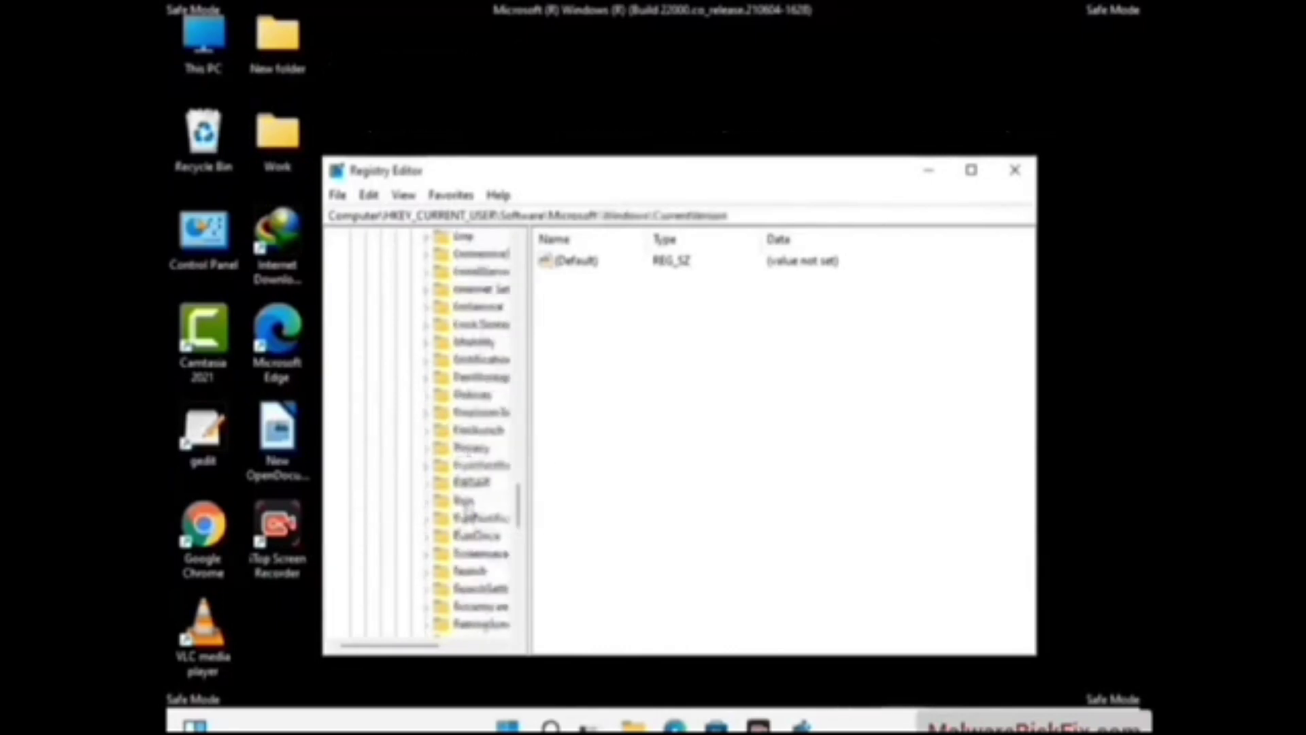
{"action": "left_click", "coordinate": [467, 502]}
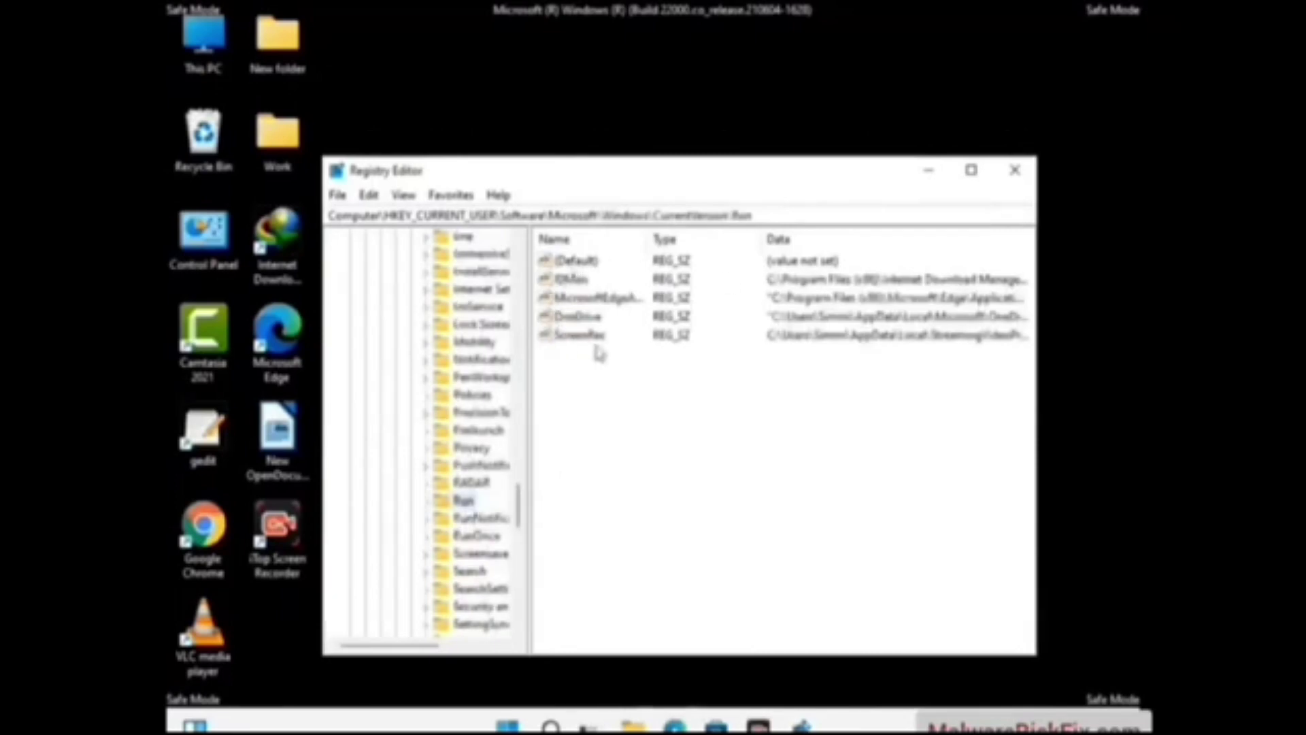
Delete the suspicious ScreenRec value from the Run key and confirm its permanent deletion.
{"action": "left_click", "coordinate": [579, 340]}
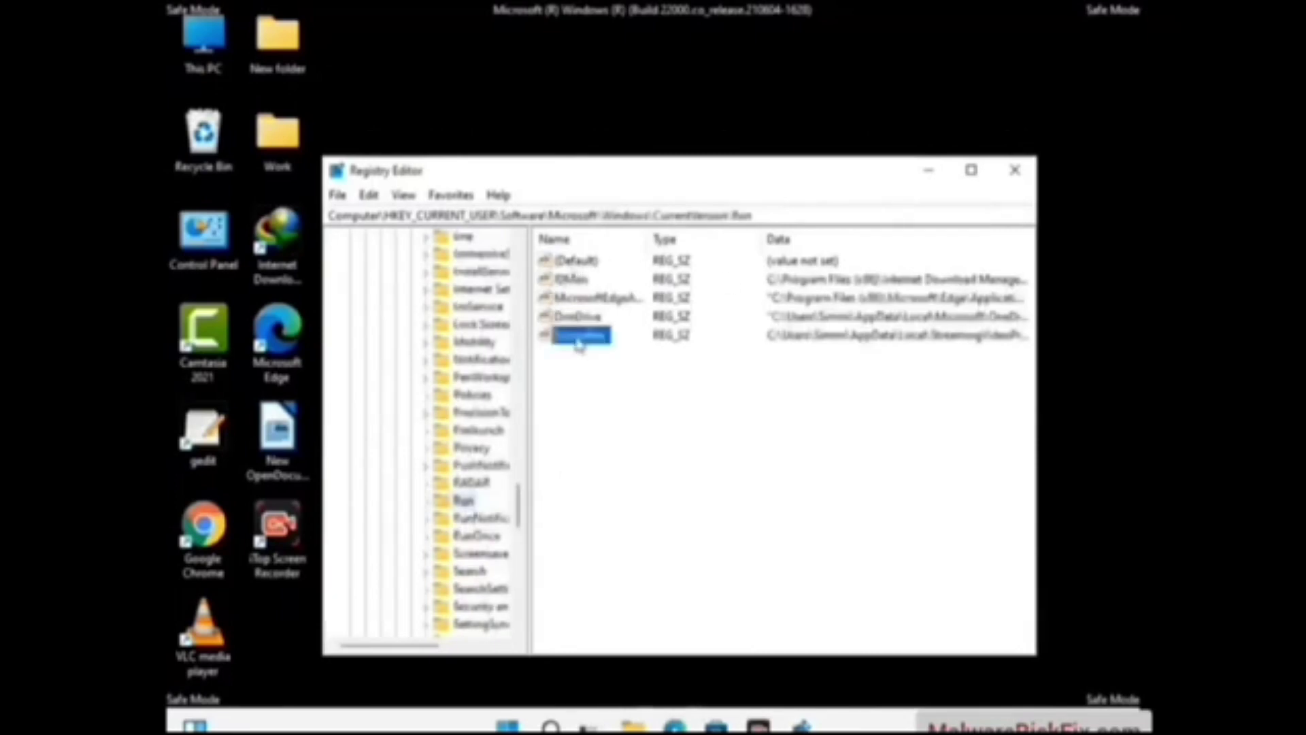
{"action": "left_click", "coordinate": [592, 340]}
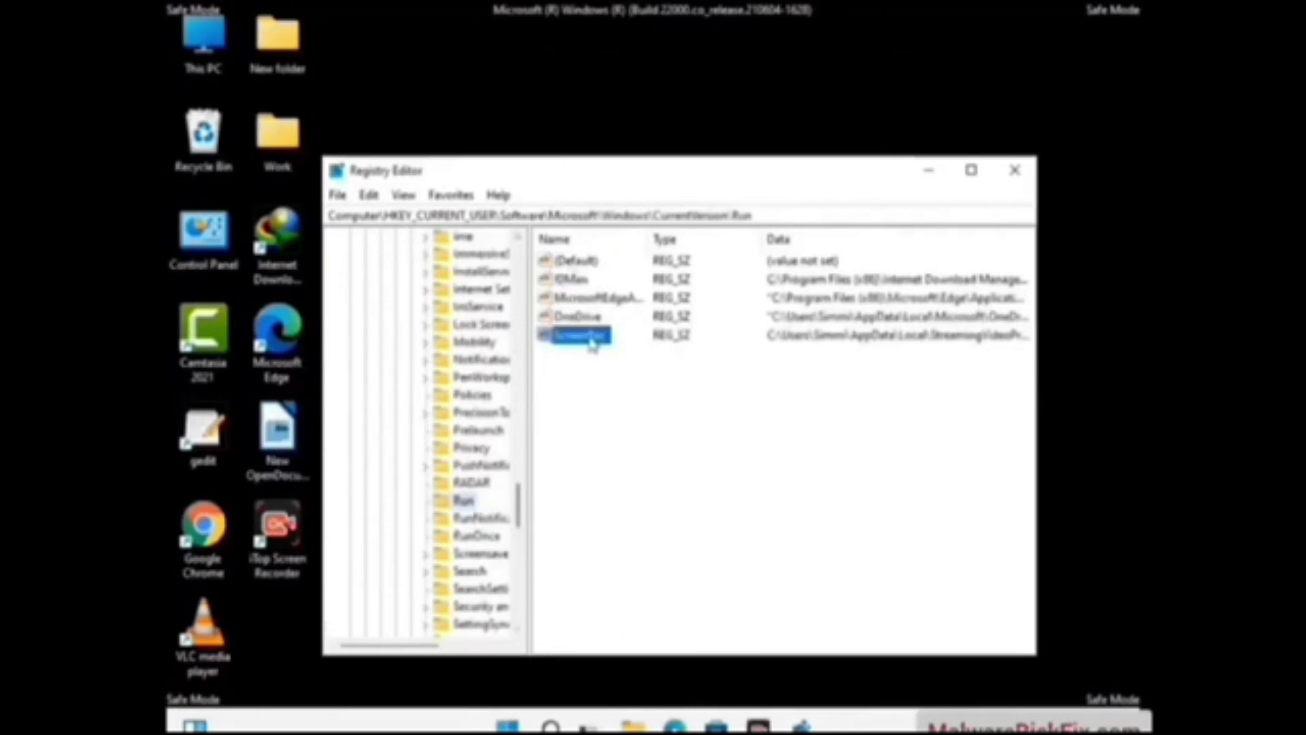
{"action": "right_click", "coordinate": [593, 342]}
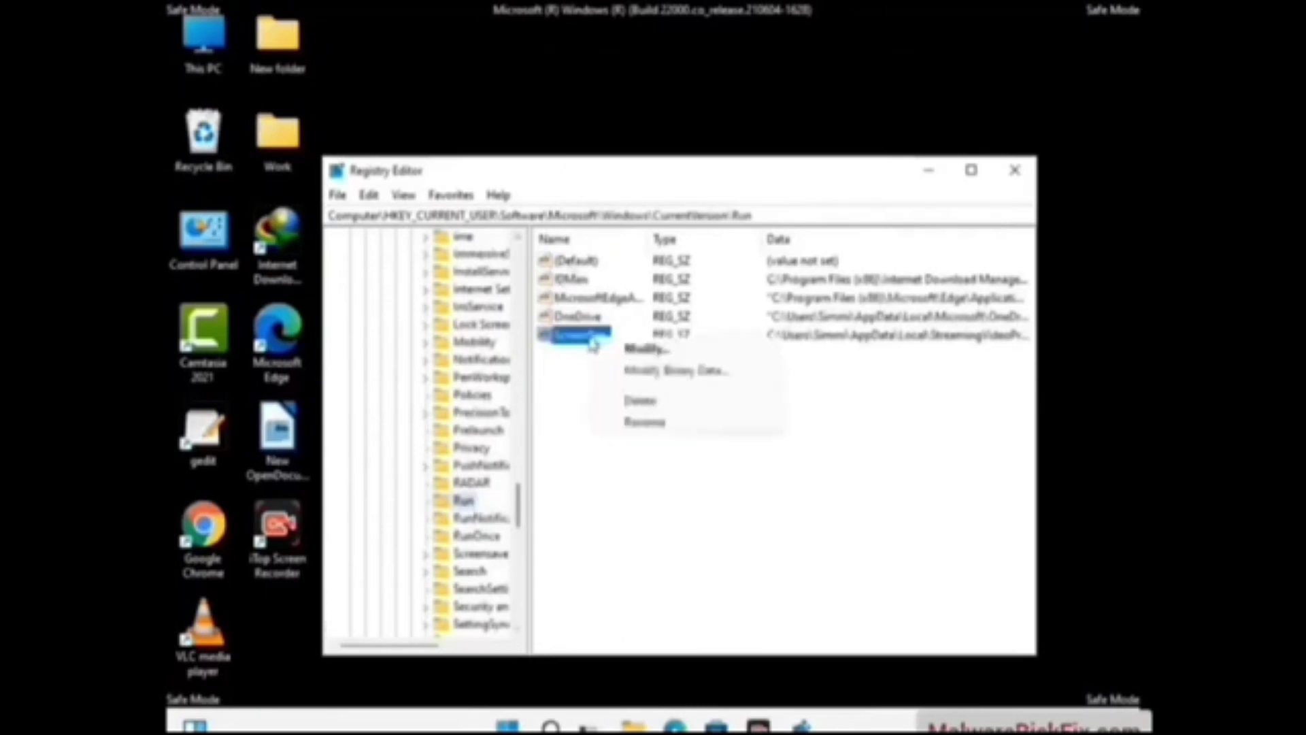
{"action": "left_click", "coordinate": [627, 403]}
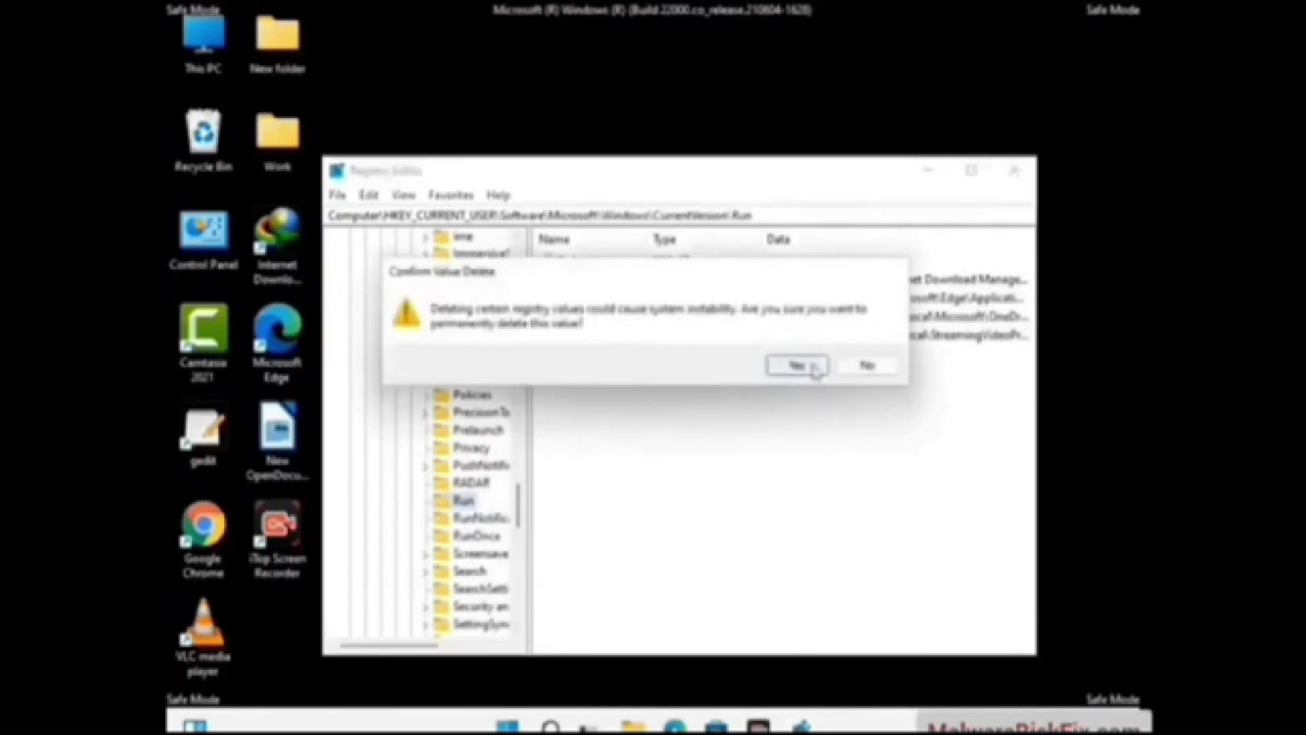
{"action": "left_click", "coordinate": [813, 367]}
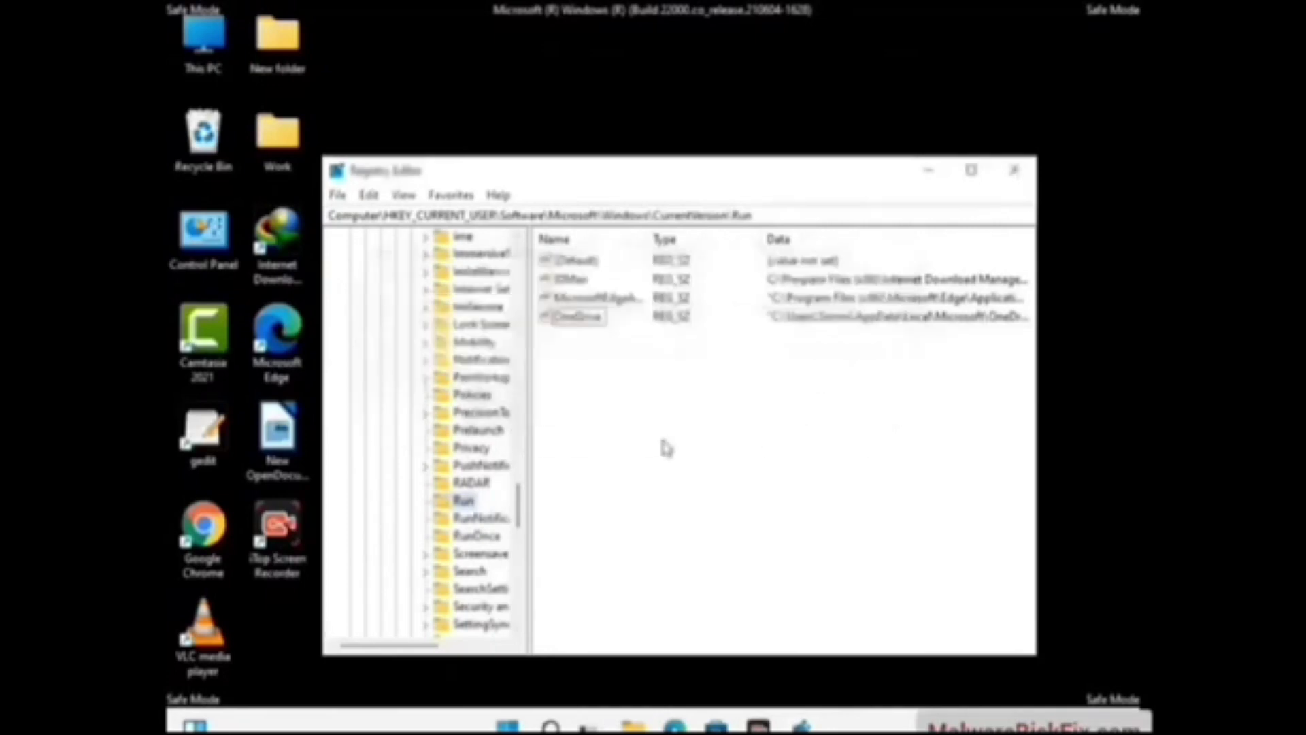
Search the registry for the virus name, and close Registry Editor after stopping the search.
{"action": "key", "text": "ctrl+f"}
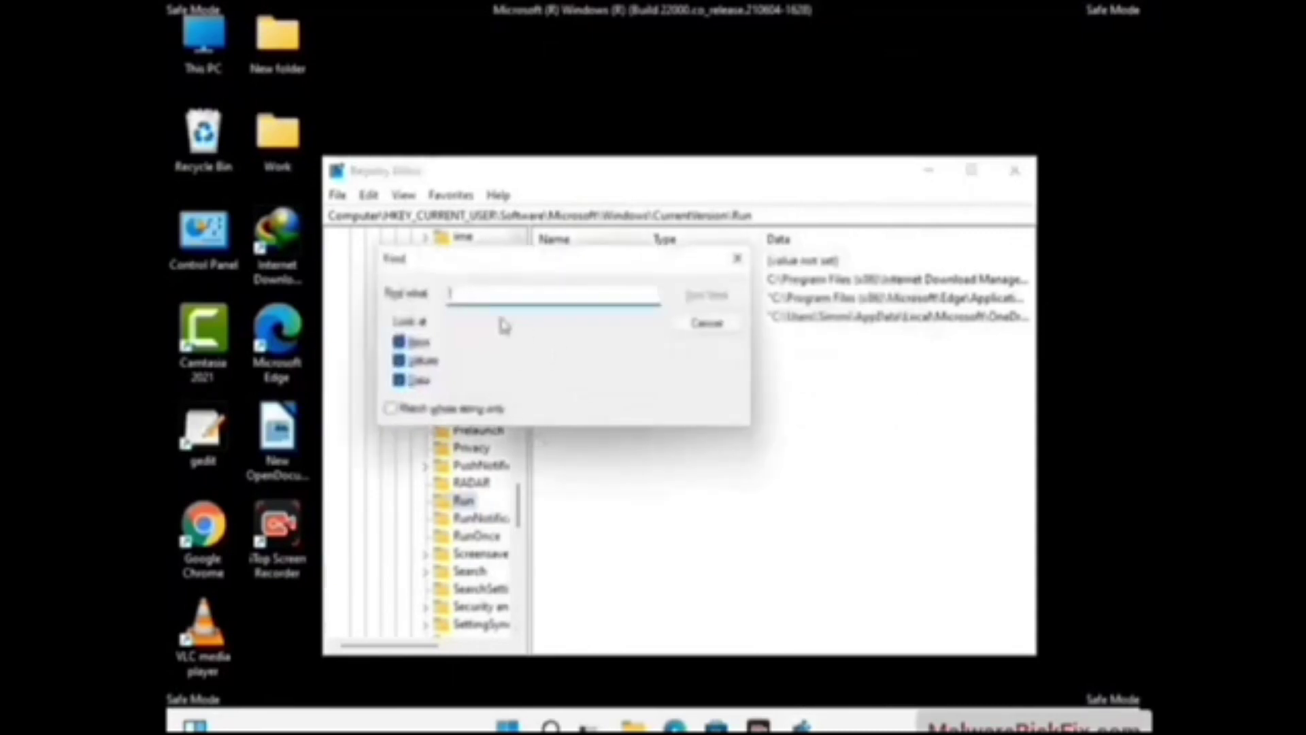
{"action": "type", "text": "ibus"}
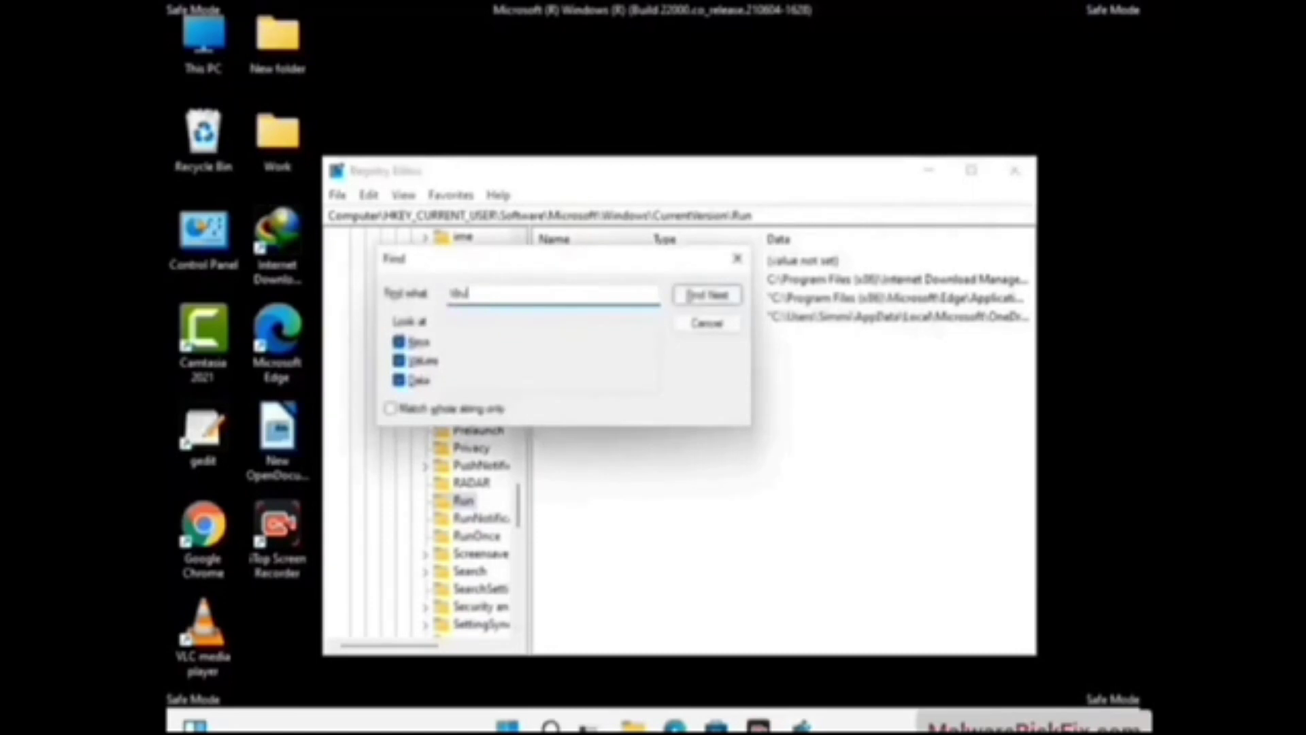
{"action": "type", "text": " Nord"}
{"action": "left_click", "coordinate": [691, 302]}
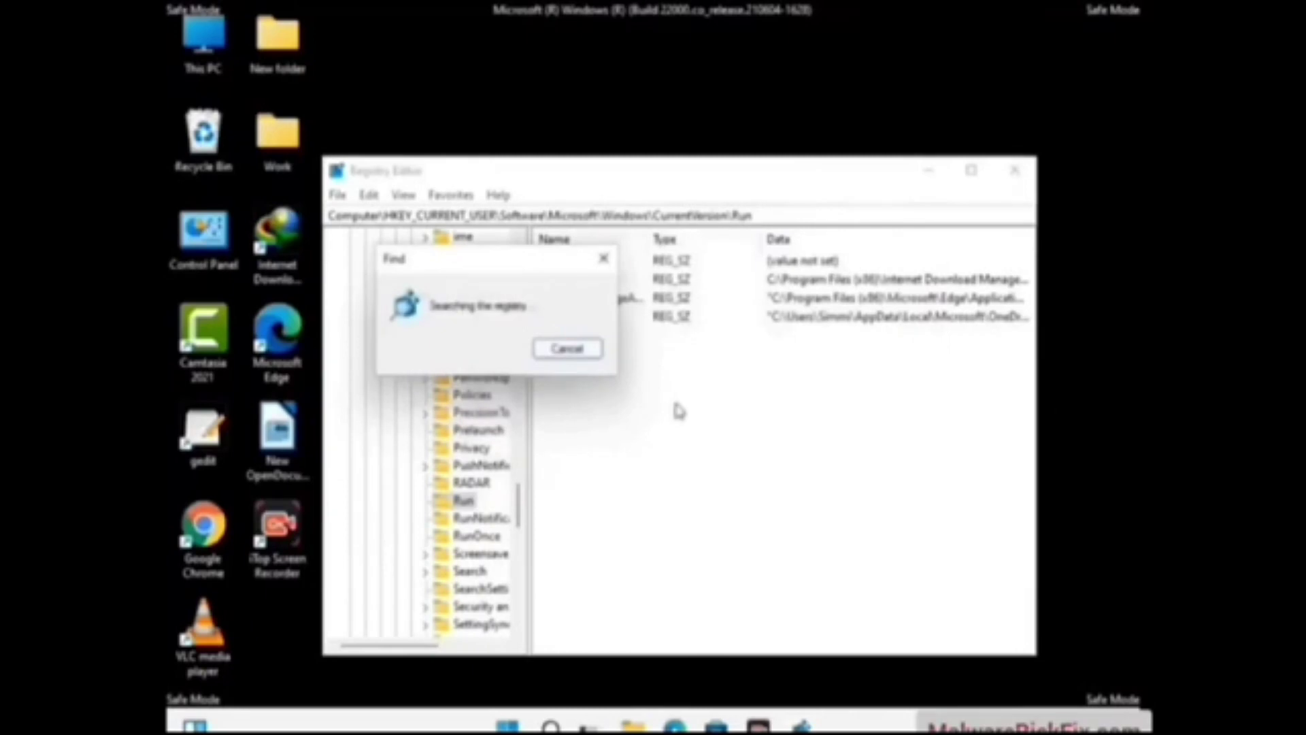
{"action": "left_click", "coordinate": [613, 266]}
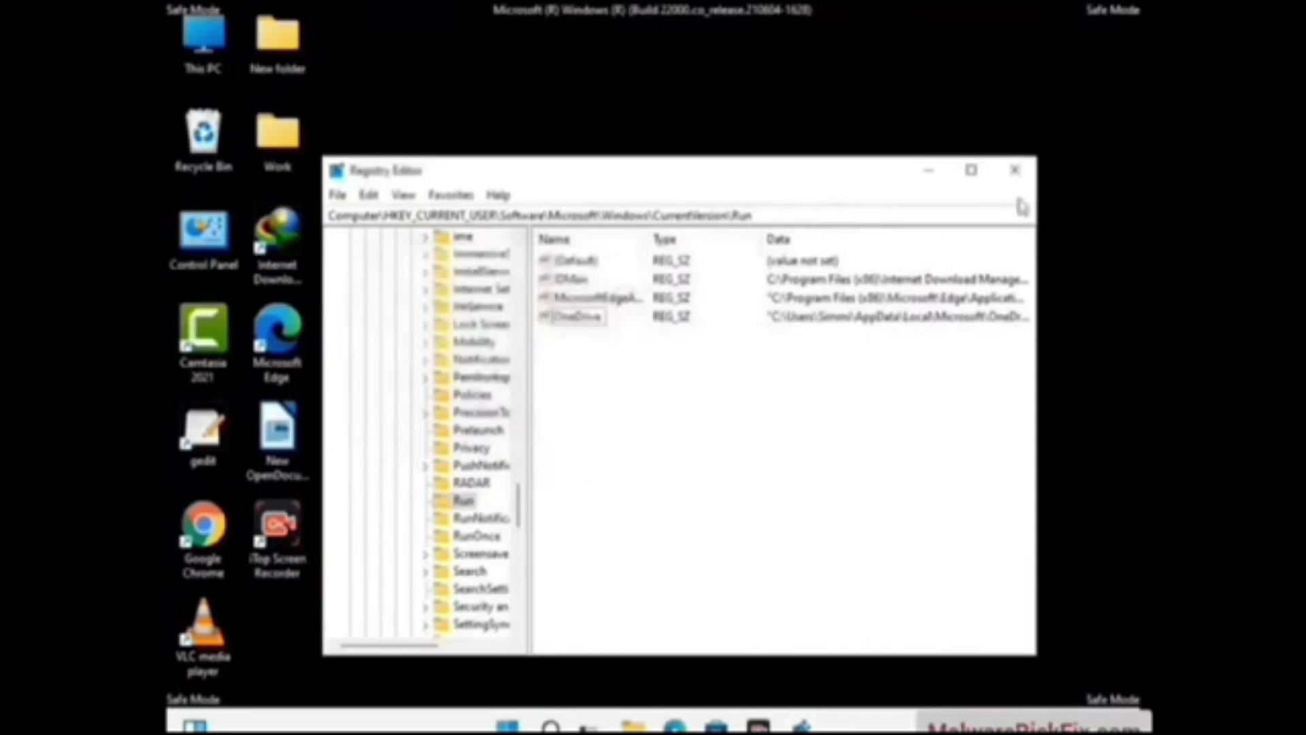
{"action": "left_click", "coordinate": [1014, 171]}
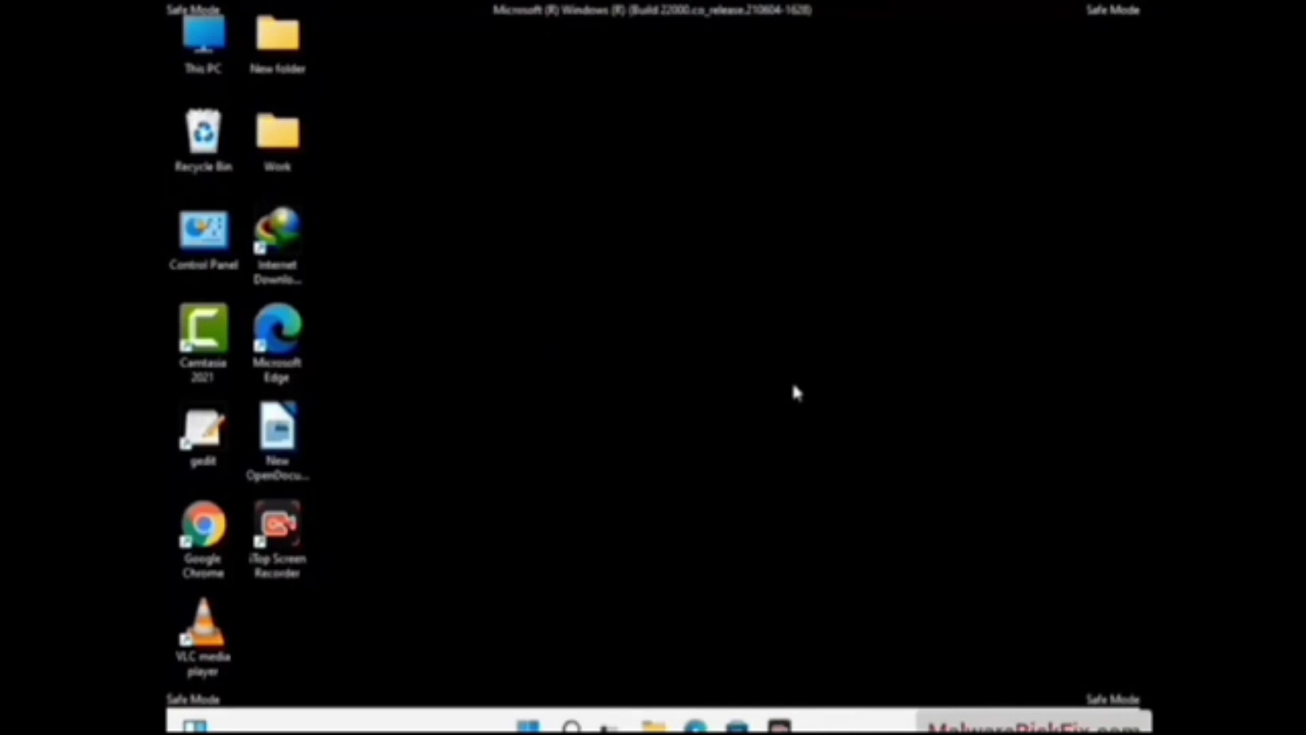
Open the boot options of System Configuration by running msconfig from the Run dialog.
{"action": "key", "text": "super+r"}
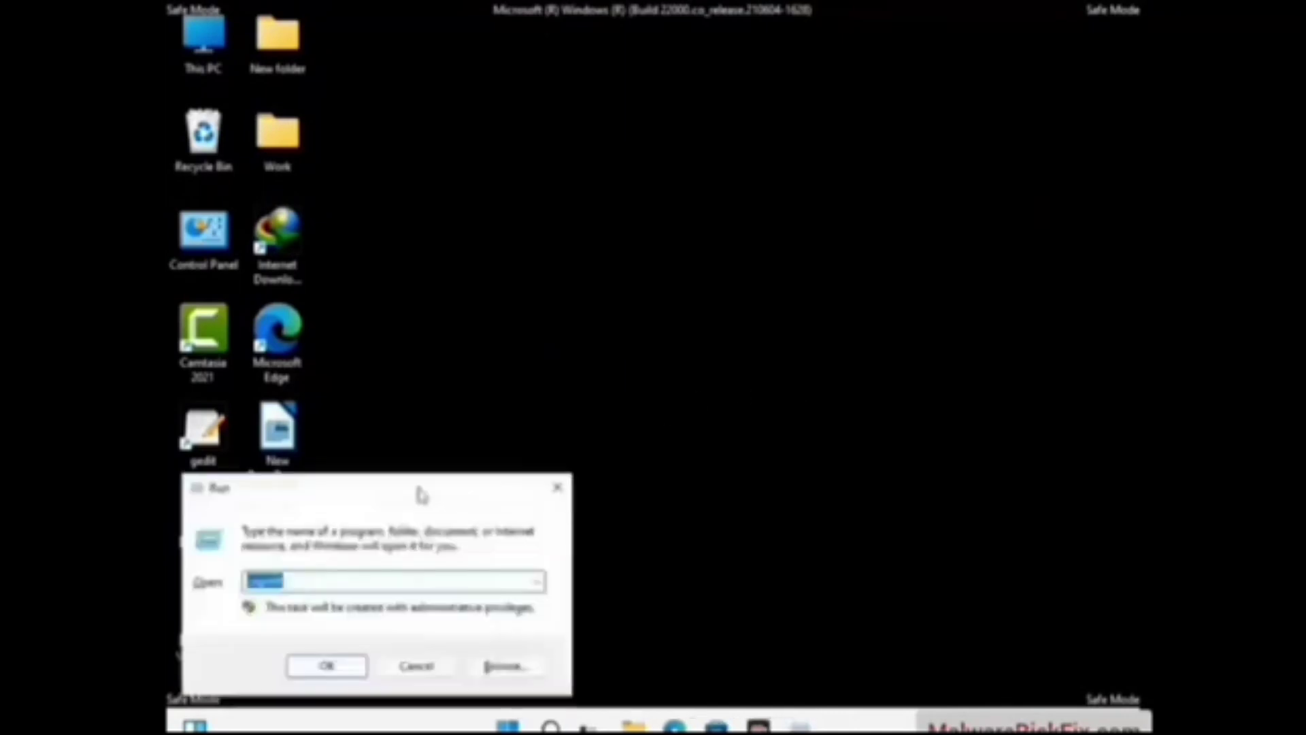
{"action": "left_click_drag", "start_coordinate": [382, 490], "coordinate": [669, 211]}
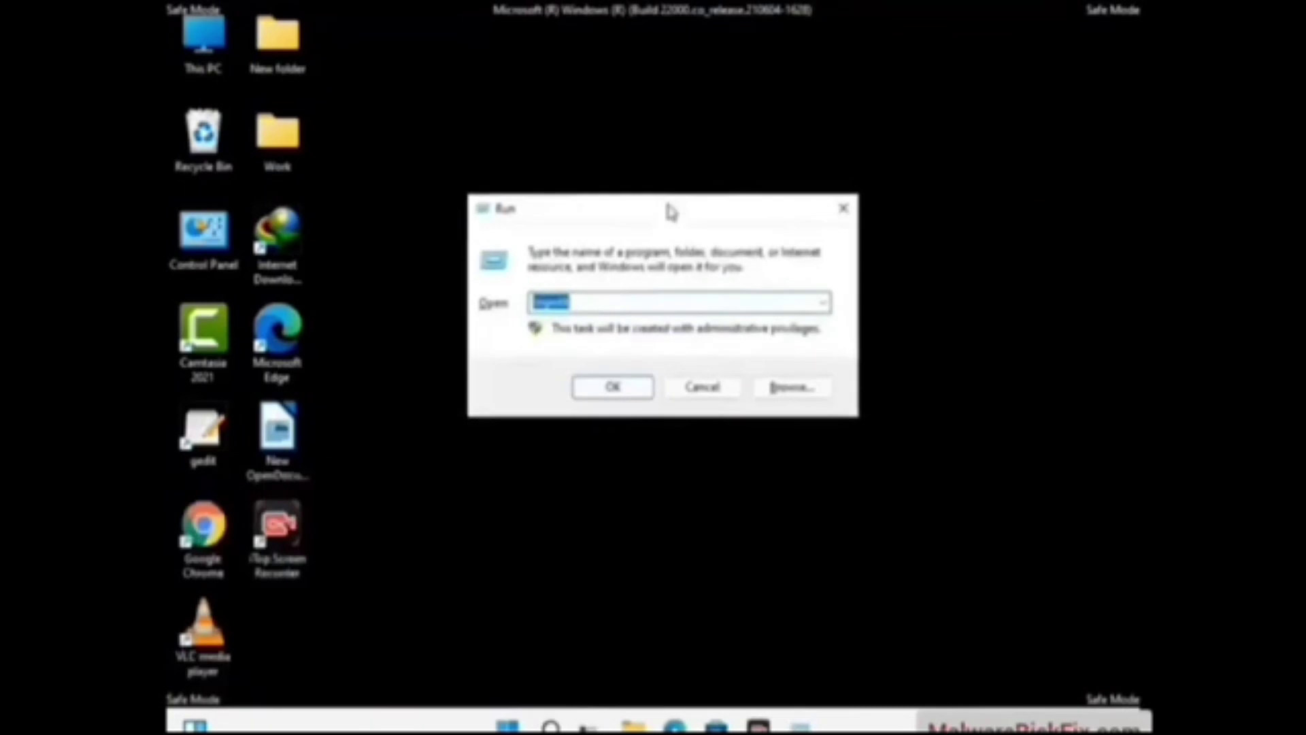
{"action": "type", "text": "msconfig"}
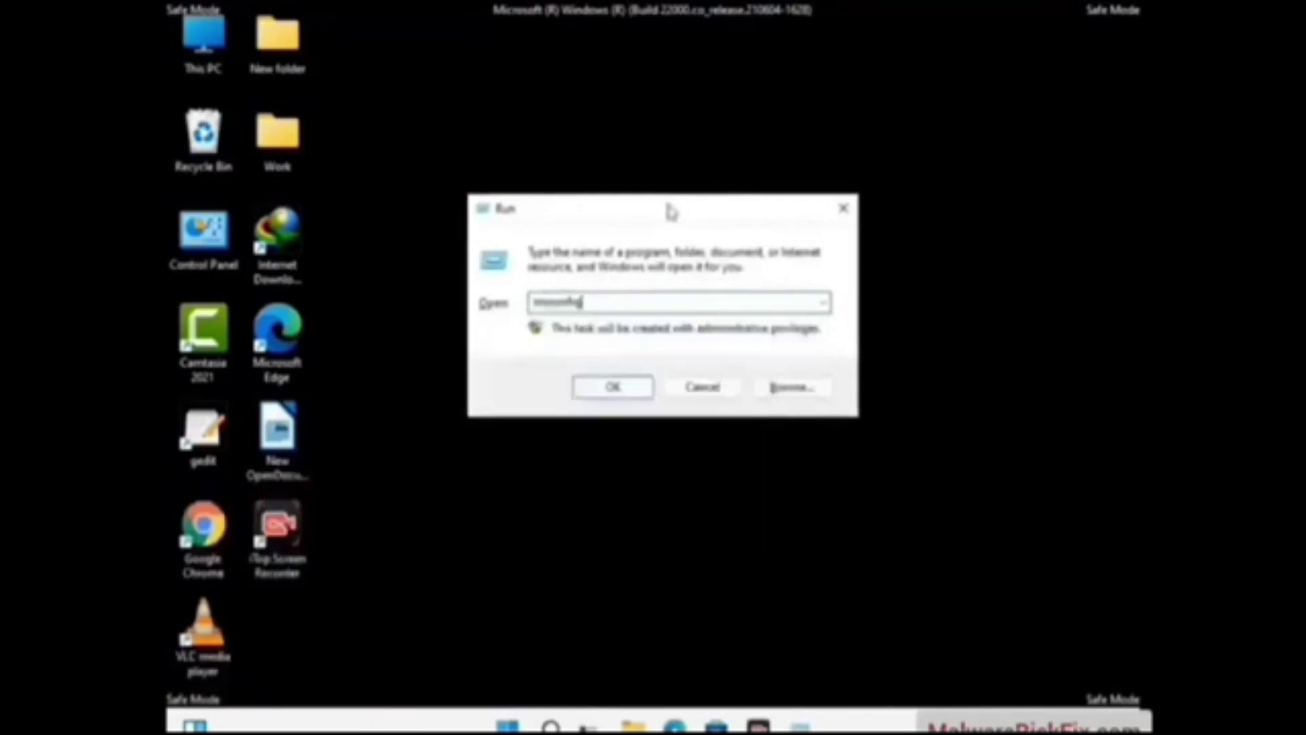
{"action": "left_click", "coordinate": [611, 385]}
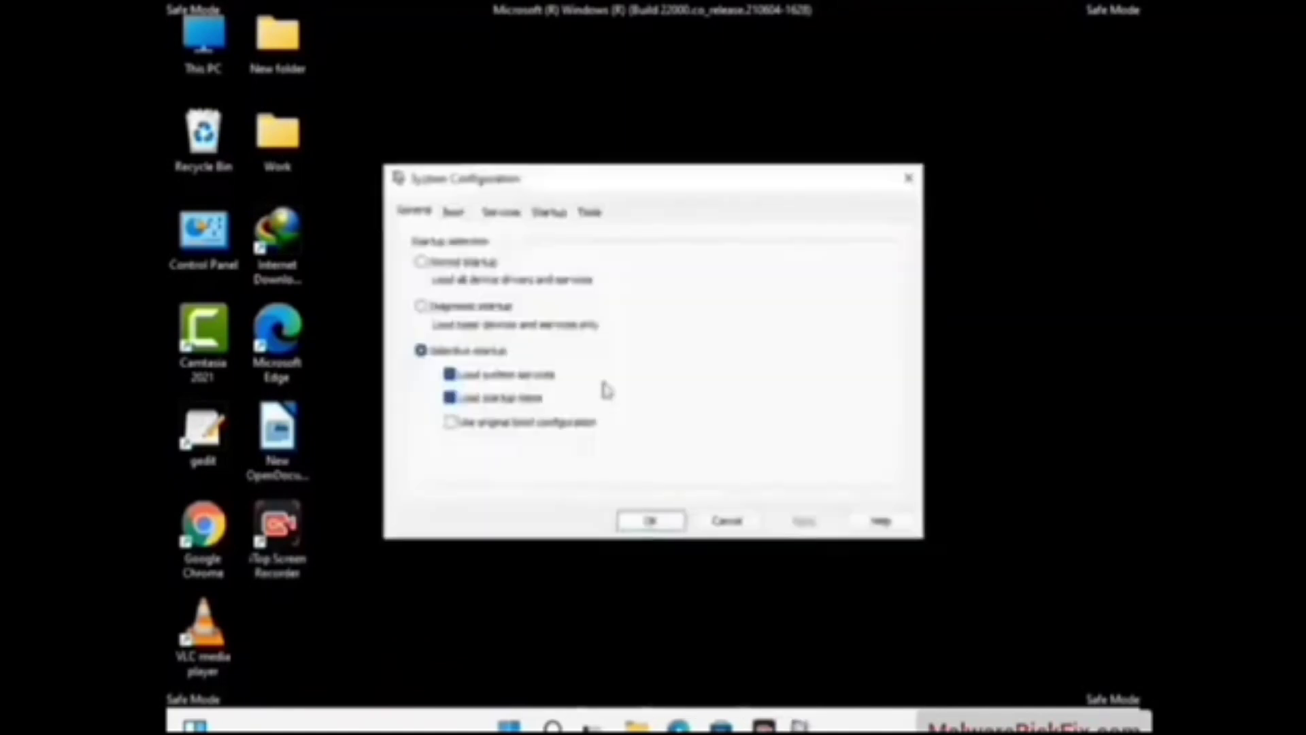
{"action": "left_click", "coordinate": [452, 213]}
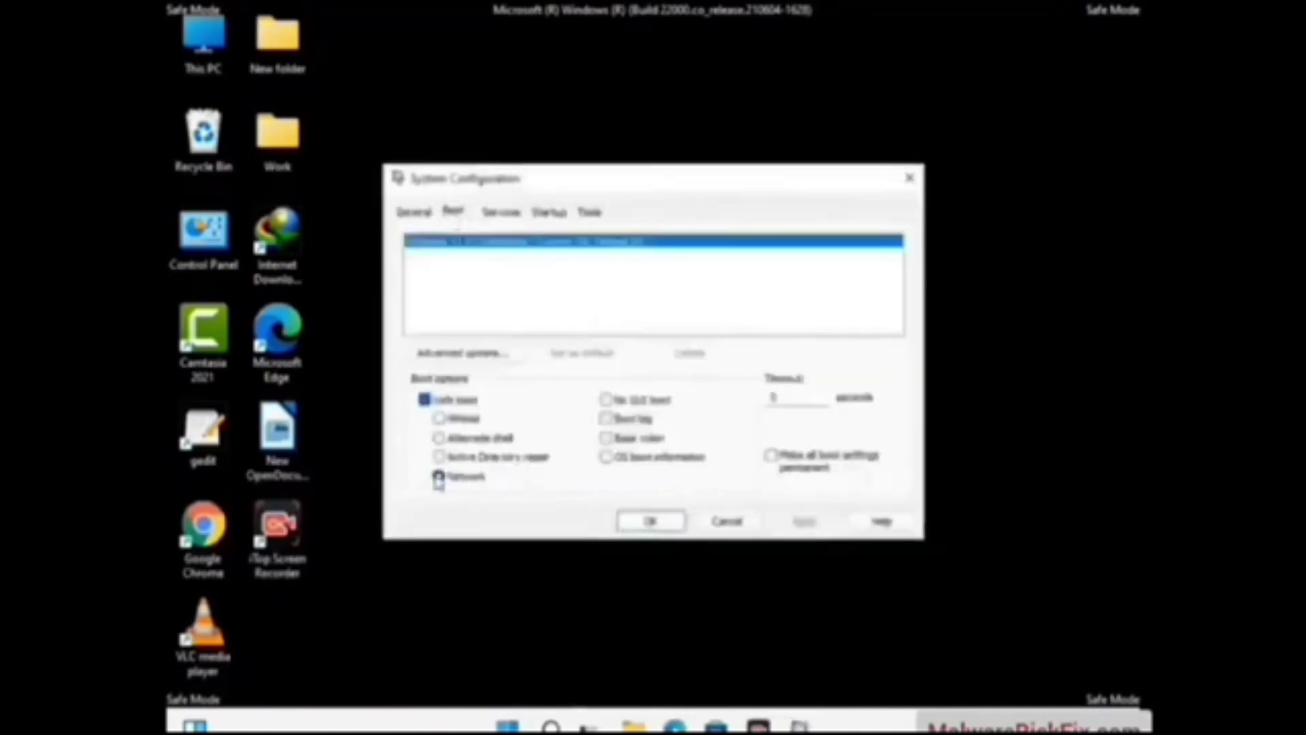